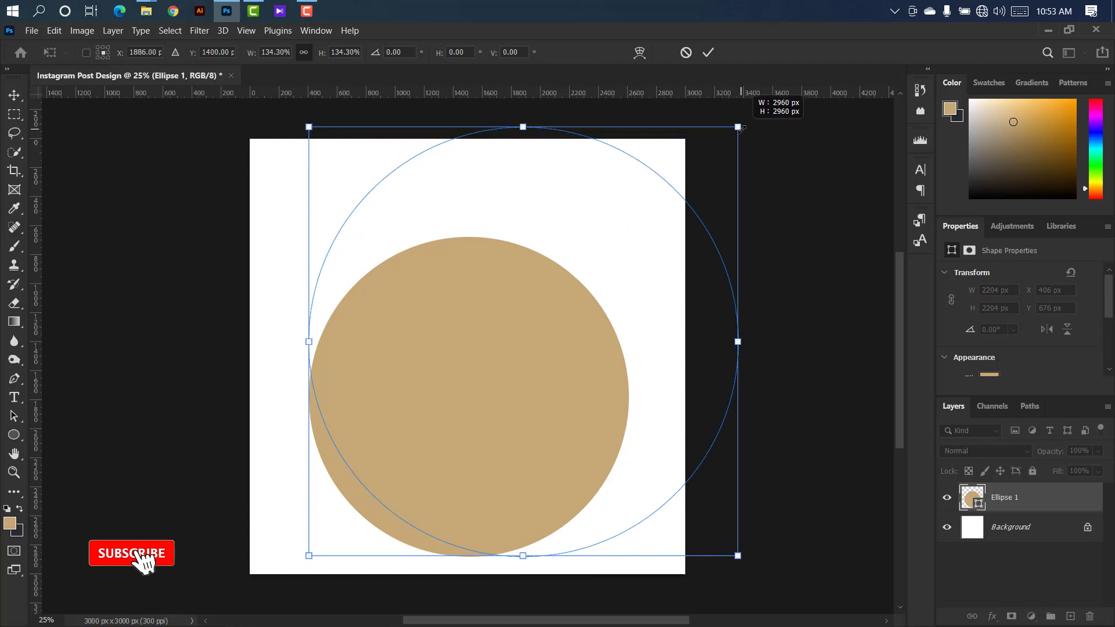
- Enlarge the tan circle to about 3724 px and position it horizontally centred, extending beyond the upper edge of the canvas
{"action": "left_click_drag", "start_coordinate": [616, 343], "coordinate": [563, 204]}
{"action": "left_click_drag", "start_coordinate": [685, 201], "coordinate": [794, 204]}
{"action": "left_click_drag", "start_coordinate": [736, 279], "coordinate": [682, 194]}
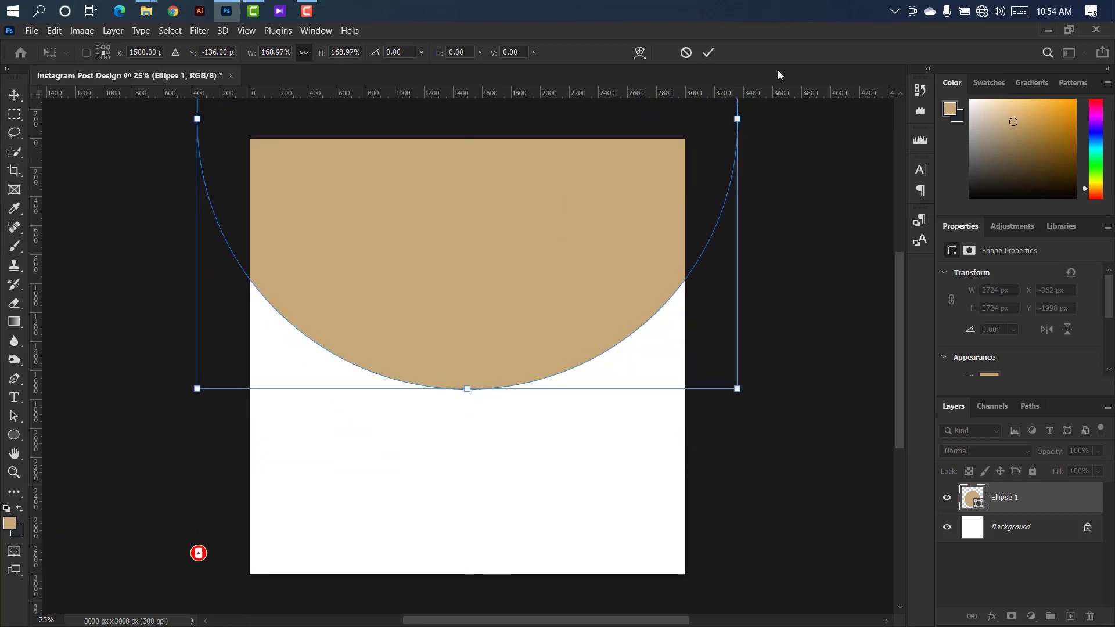
{"action": "left_click", "coordinate": [708, 52]}
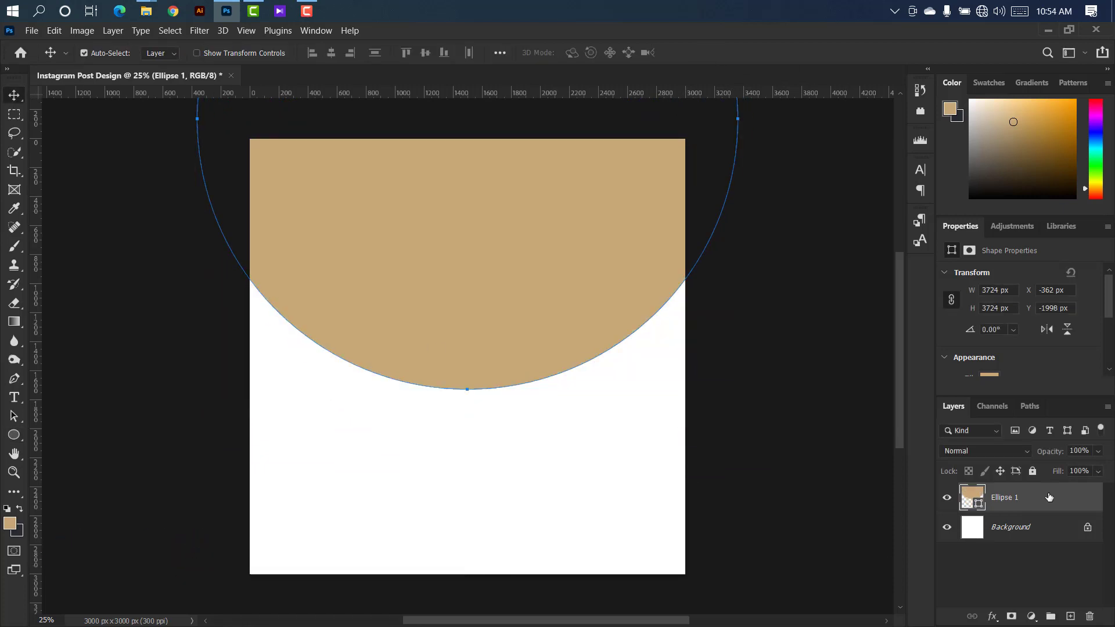
- Duplicate the tan circle layer and fill the copy with blue (2d63d0)
{"action": "left_click_drag", "start_coordinate": [1048, 497], "coordinate": [1070, 616]}
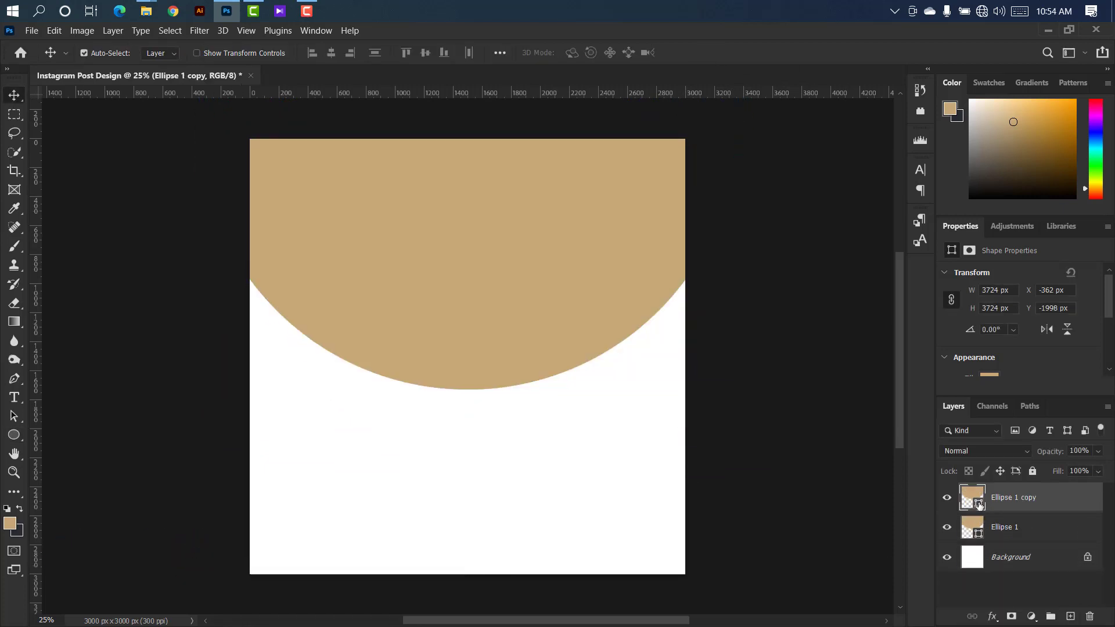
{"action": "double_click", "coordinate": [979, 505]}
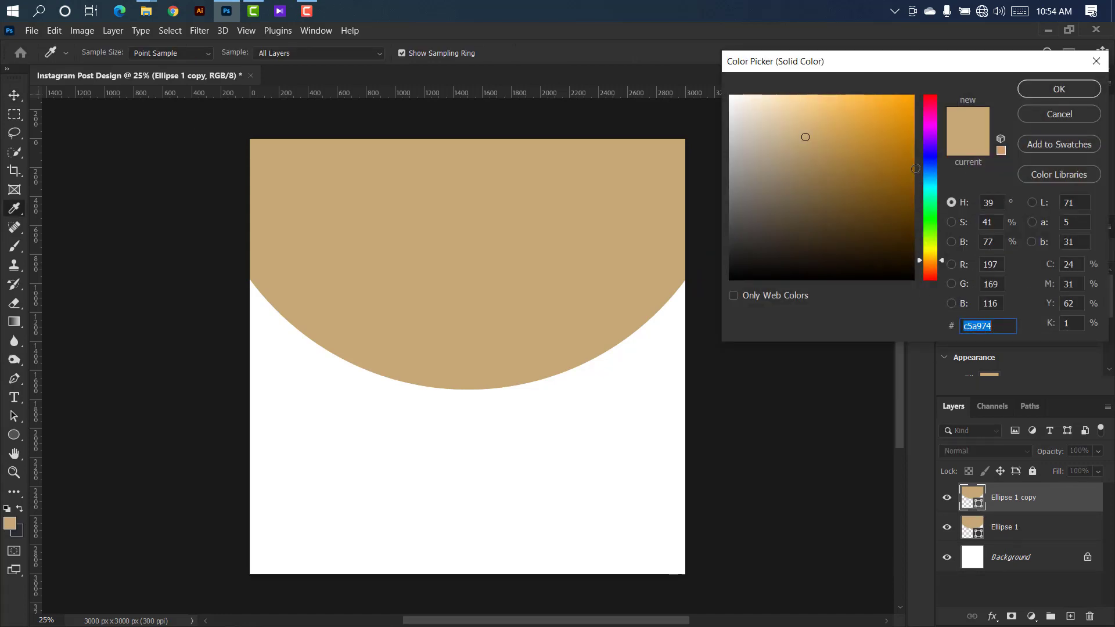
{"action": "left_click", "coordinate": [927, 170]}
{"action": "left_click", "coordinate": [873, 129]}
{"action": "left_click", "coordinate": [1058, 89]}
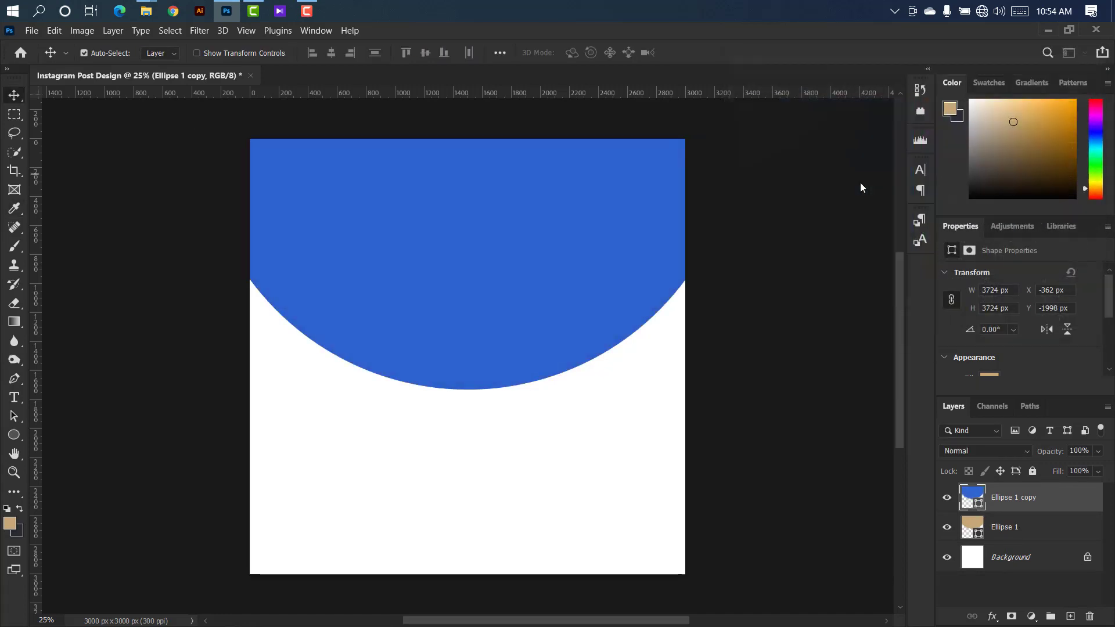
- Scale the blue circle to about 3398 px and place it over the lower-right corner of the canvas, at about X 1209, Y 960 px
{"action": "key", "text": "ctrl+t"}
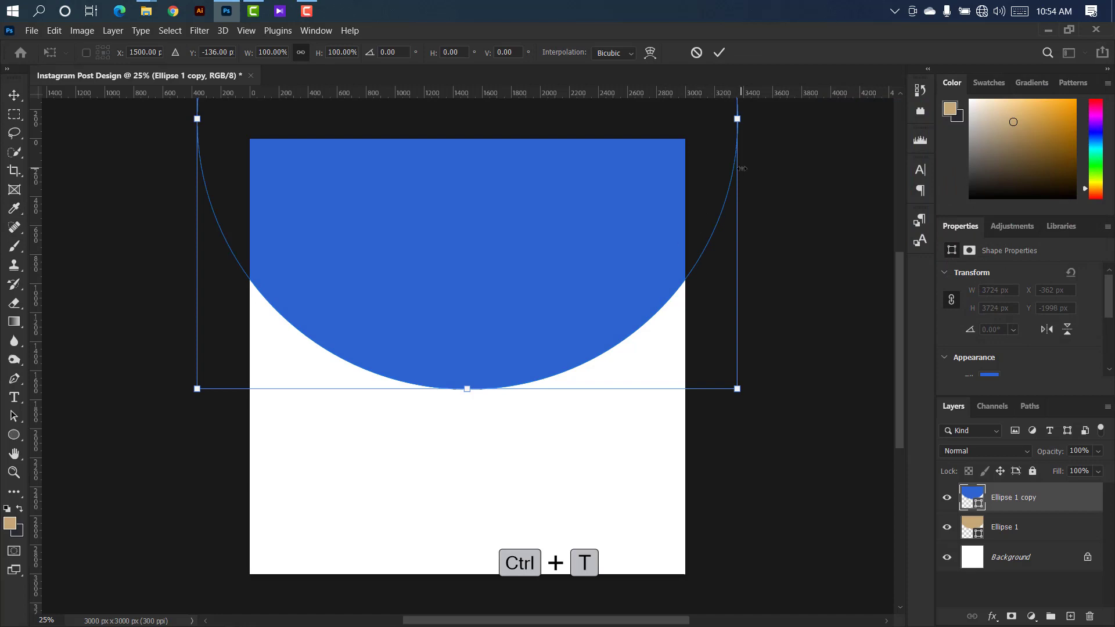
{"action": "left_click_drag", "start_coordinate": [743, 166], "coordinate": [604, 149]}
{"action": "left_click_drag", "start_coordinate": [492, 165], "coordinate": [650, 405]}
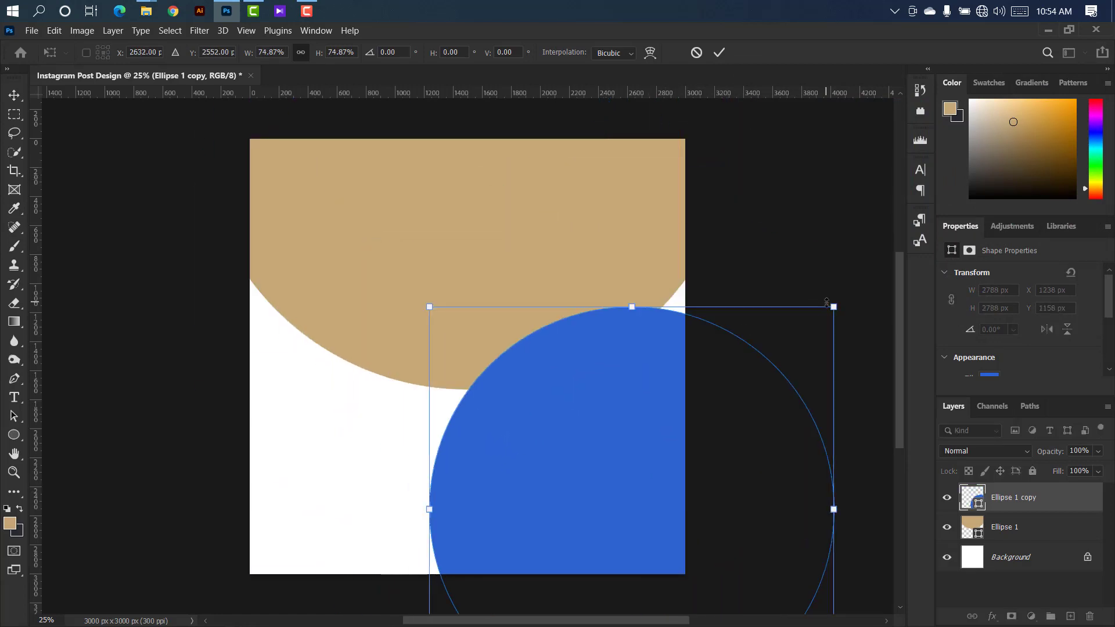
{"action": "left_click_drag", "start_coordinate": [826, 303], "coordinate": [863, 242]}
{"action": "left_click_drag", "start_coordinate": [709, 338], "coordinate": [732, 348]}
{"action": "left_click_drag", "start_coordinate": [574, 339], "coordinate": [578, 347]}
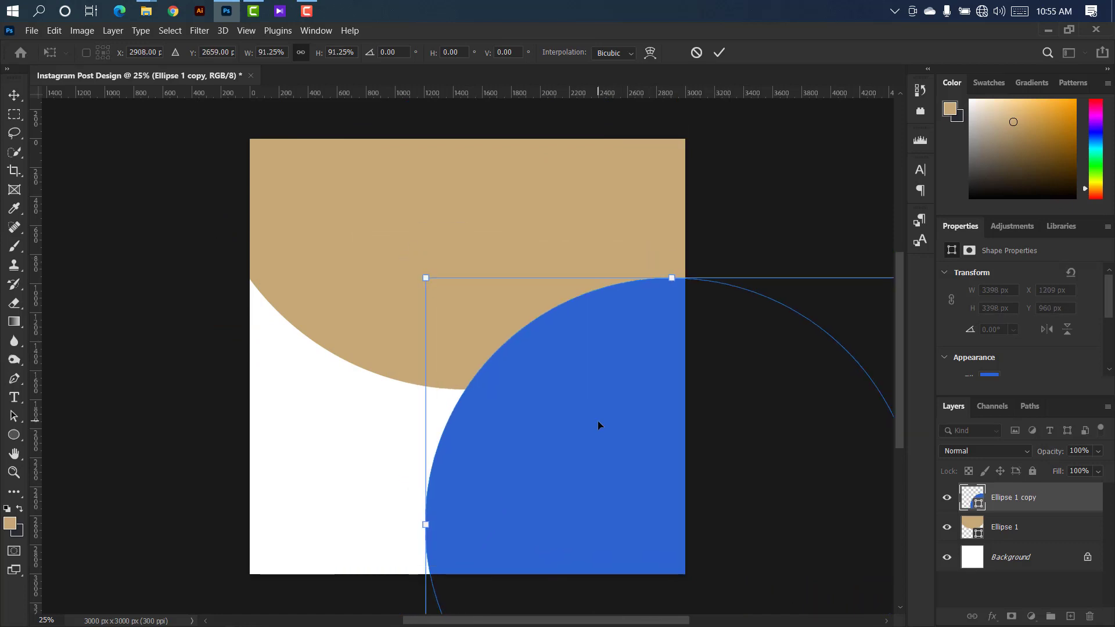
{"action": "left_click", "coordinate": [719, 53]}
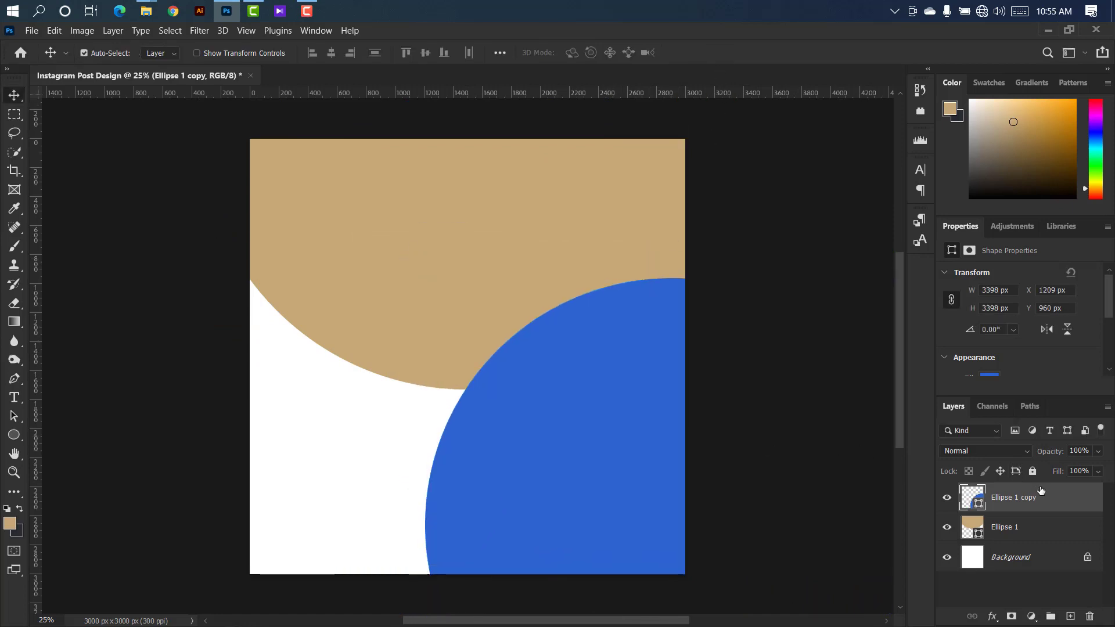
- Duplicate the blue circle and fill the copy with dark slate (272a30)
{"action": "key", "text": "ctrl+j"}
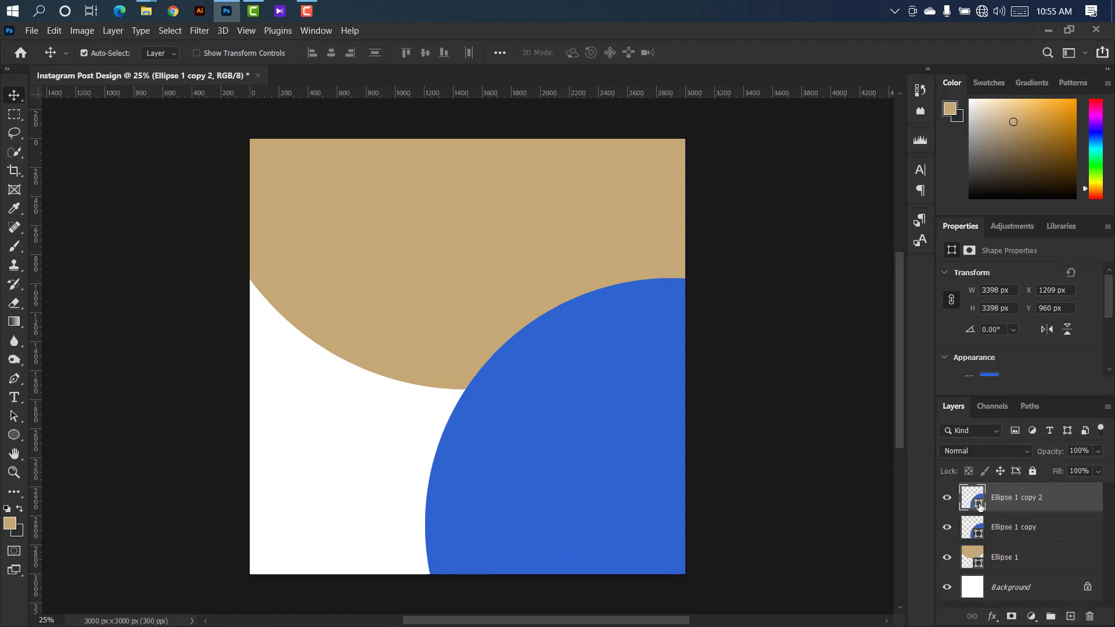
{"action": "double_click", "coordinate": [979, 505]}
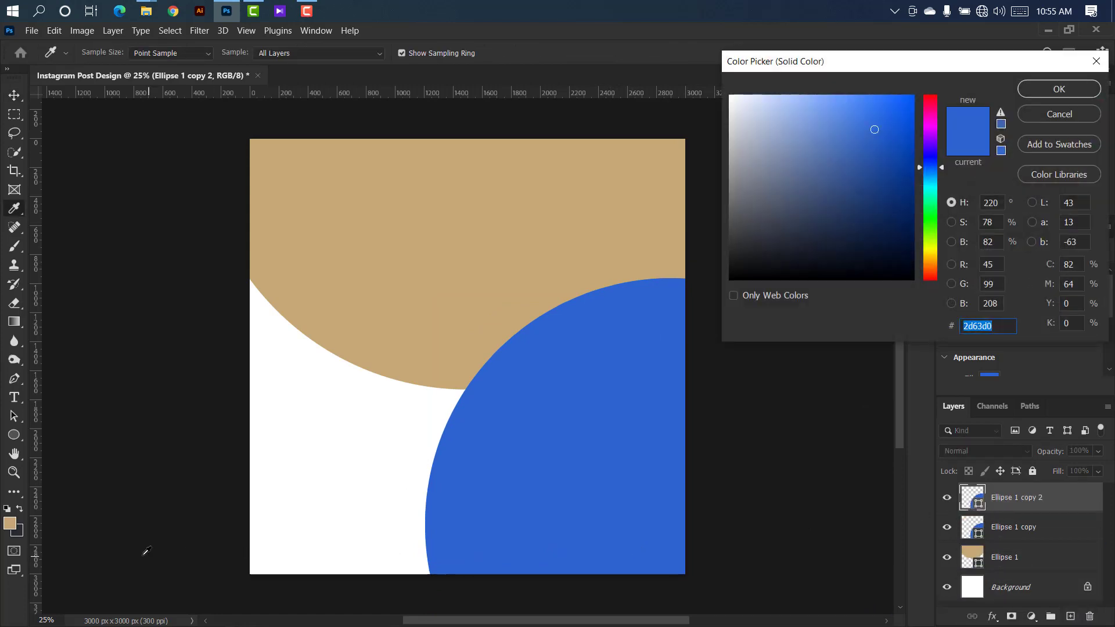
{"action": "left_click", "coordinate": [763, 245]}
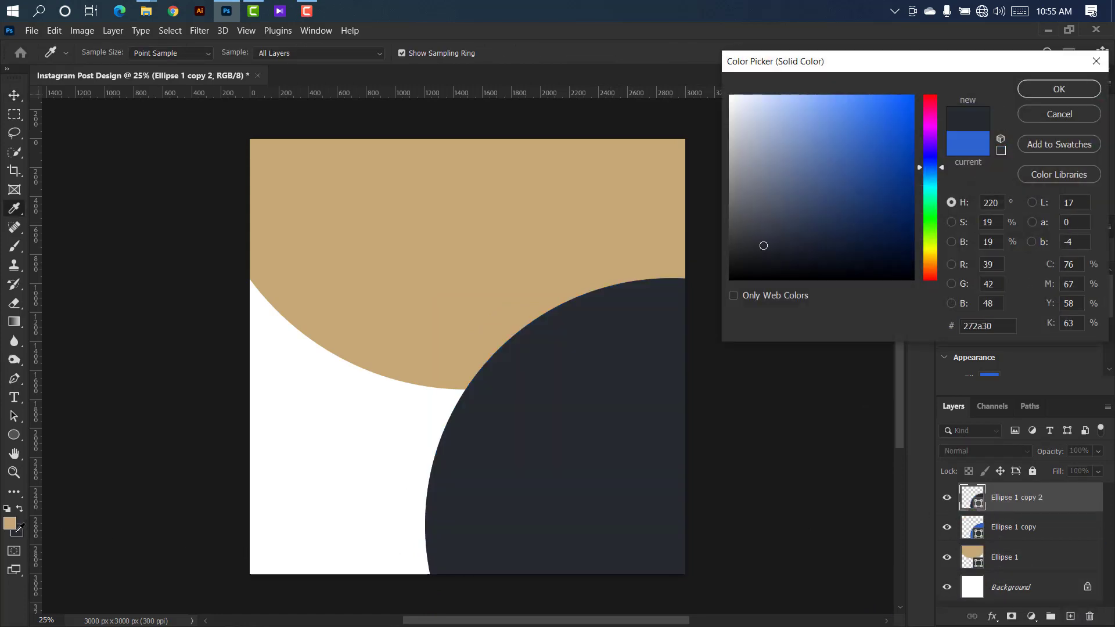
{"action": "left_click", "coordinate": [1058, 88]}
- Nudge the dark circle down and right to about X 1265, Y 1132 px so the blue circle forms a curved band around it
{"action": "key", "text": "Down"}
{"action": "key", "text": "Down"}
{"action": "key", "text": "Down"}
{"action": "key", "text": "Down"}
{"action": "key", "text": "Down"}
{"action": "key", "text": "Down"}
{"action": "key", "text": "Down"}
{"action": "key", "text": "Down"}
{"action": "key", "text": "Down"}
{"action": "key", "text": "Down"}
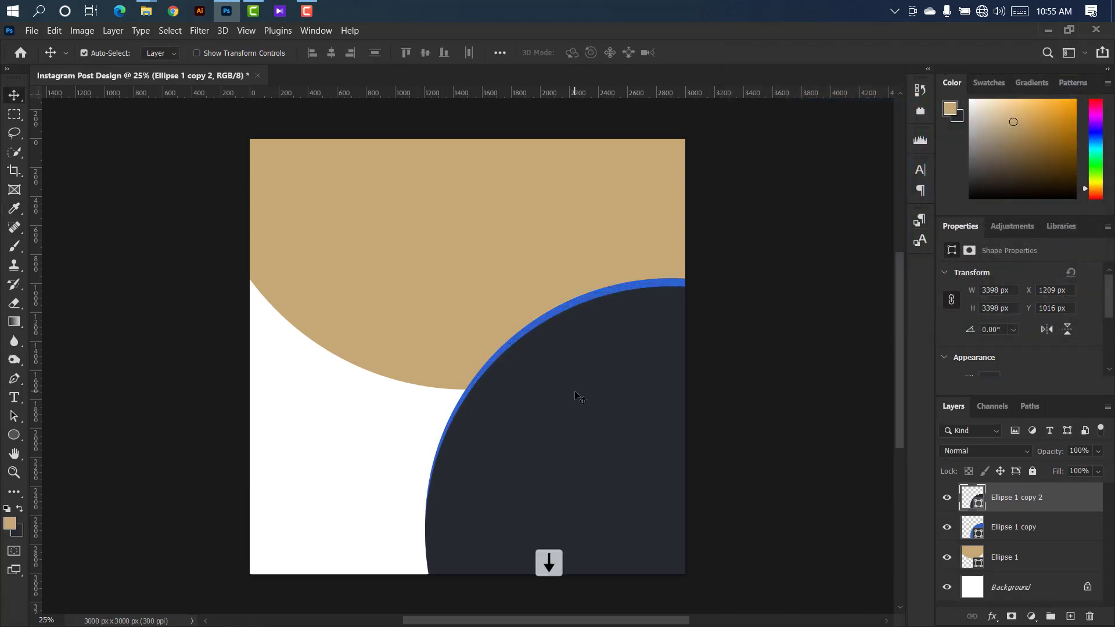
{"action": "key", "text": "Down"}
{"action": "key", "text": "Down"}
{"action": "key", "text": "Down"}
{"action": "key", "text": "Down"}
{"action": "key", "text": "Down"}
{"action": "key", "text": "Down"}
{"action": "key", "text": "Down"}
{"action": "key", "text": "Down"}
{"action": "key", "text": "Down"}
{"action": "key", "text": "Down"}
{"action": "key", "text": "Down"}
{"action": "key", "text": "Down"}
{"action": "key", "text": "Down"}
{"action": "key", "text": "Down"}
{"action": "key", "text": "Down"}
{"action": "key", "text": "Down"}
{"action": "key", "text": "Down"}
{"action": "key", "text": "Down"}
{"action": "key", "text": "Down"}
{"action": "key", "text": "Down"}
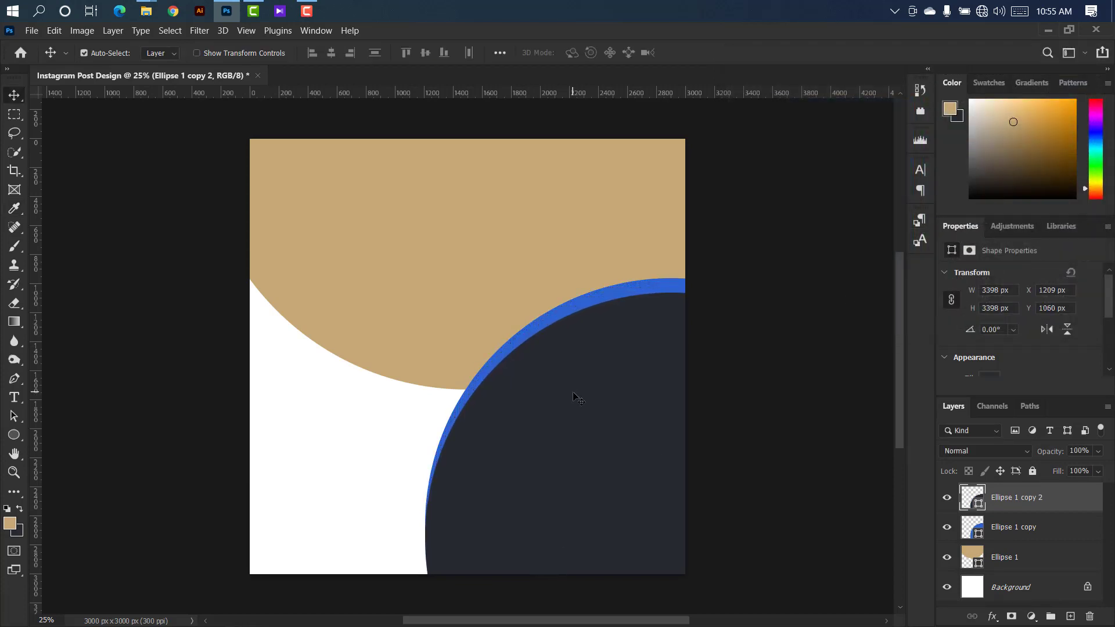
{"action": "key", "text": "Down"}
{"action": "key", "text": "Down"}
{"action": "key", "text": "Down"}
{"action": "key", "text": "Down"}
{"action": "key", "text": "Down"}
{"action": "key", "text": "Down"}
{"action": "key", "text": "Down"}
{"action": "key", "text": "Down"}
{"action": "key", "text": "Down"}
{"action": "key", "text": "Down"}
{"action": "key", "text": "Down"}
{"action": "key", "text": "Down"}
{"action": "key", "text": "Down"}
{"action": "key", "text": "Down"}
{"action": "key", "text": "Down"}
{"action": "key", "text": "Down"}
{"action": "key", "text": "Down"}
{"action": "key", "text": "Down"}
{"action": "key", "text": "Down"}
{"action": "key", "text": "Down"}
{"action": "key", "text": "Right"}
{"action": "key", "text": "Right"}
{"action": "key", "text": "Right"}
{"action": "key", "text": "Right"}
{"action": "key", "text": "Right"}
{"action": "key", "text": "Right"}
{"action": "key", "text": "Right"}
{"action": "key", "text": "Right"}
{"action": "key", "text": "Right"}
{"action": "key", "text": "Right"}
{"action": "key", "text": "Right"}
{"action": "key", "text": "Right"}
{"action": "key", "text": "Right"}
{"action": "key", "text": "Right"}
{"action": "key", "text": "Right"}
{"action": "key", "text": "Right"}
{"action": "key", "text": "Right"}
{"action": "key", "text": "Right"}
{"action": "key", "text": "Right"}
{"action": "key", "text": "Right"}
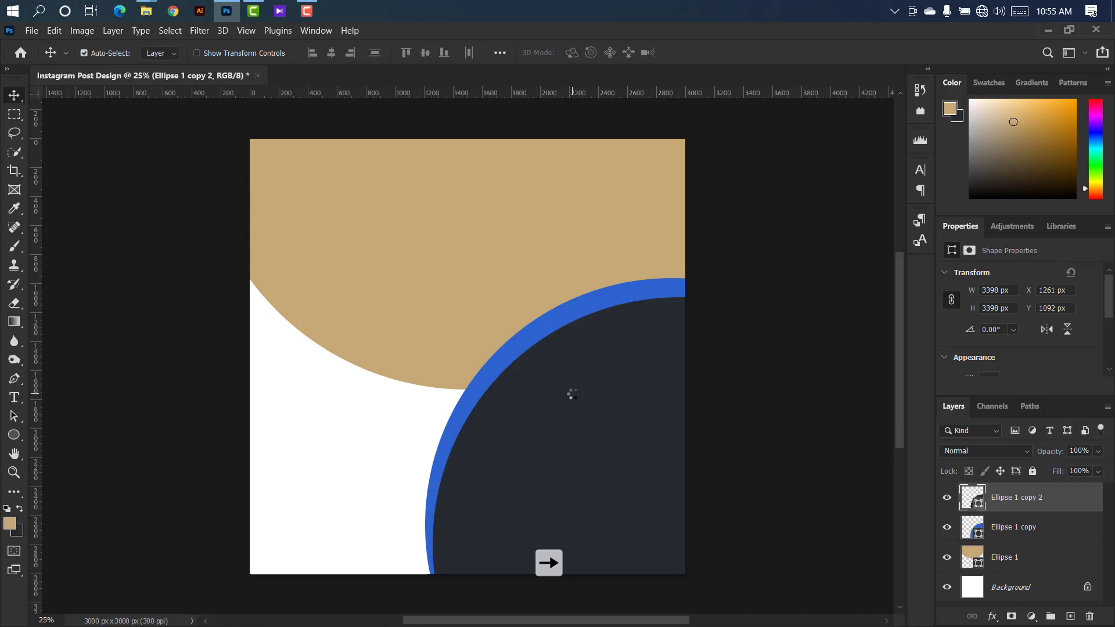
- Add a gradient overlay to the blue circle and set the gradient's first colour stop to a37f38
{"action": "left_click", "coordinate": [645, 299]}
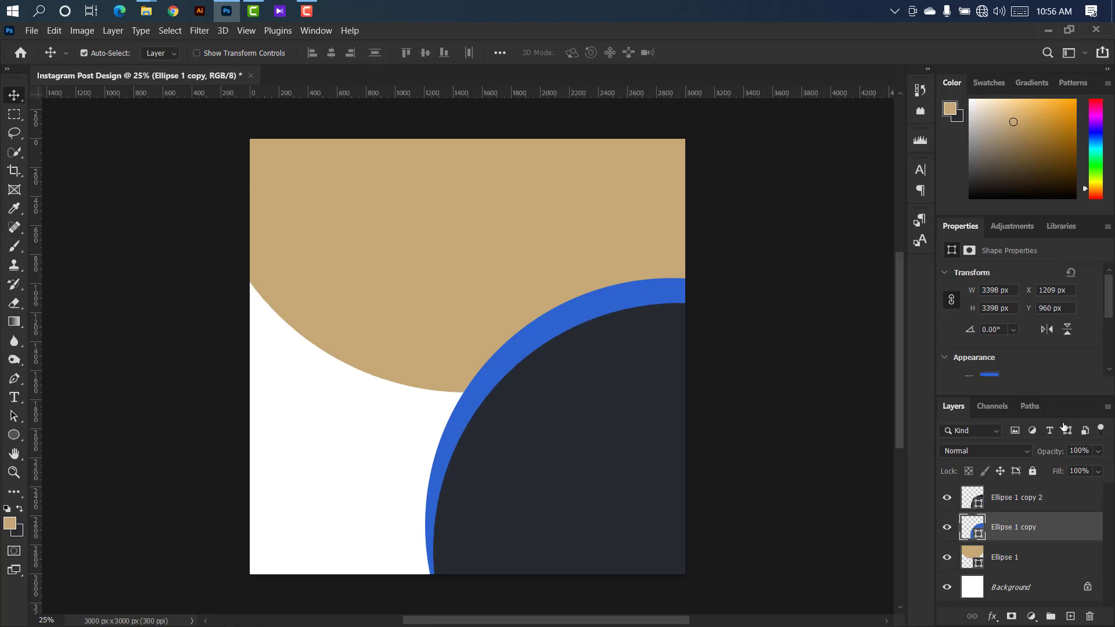
{"action": "double_click", "coordinate": [1057, 527]}
{"action": "left_click", "coordinate": [589, 267]}
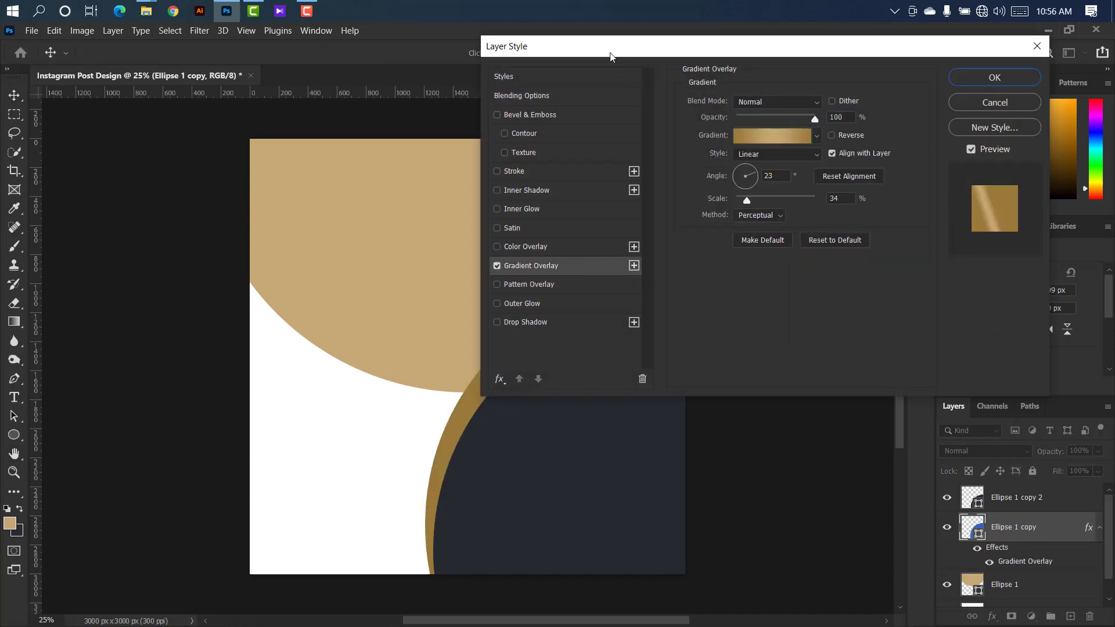
{"action": "left_click_drag", "start_coordinate": [610, 56], "coordinate": [679, 58]}
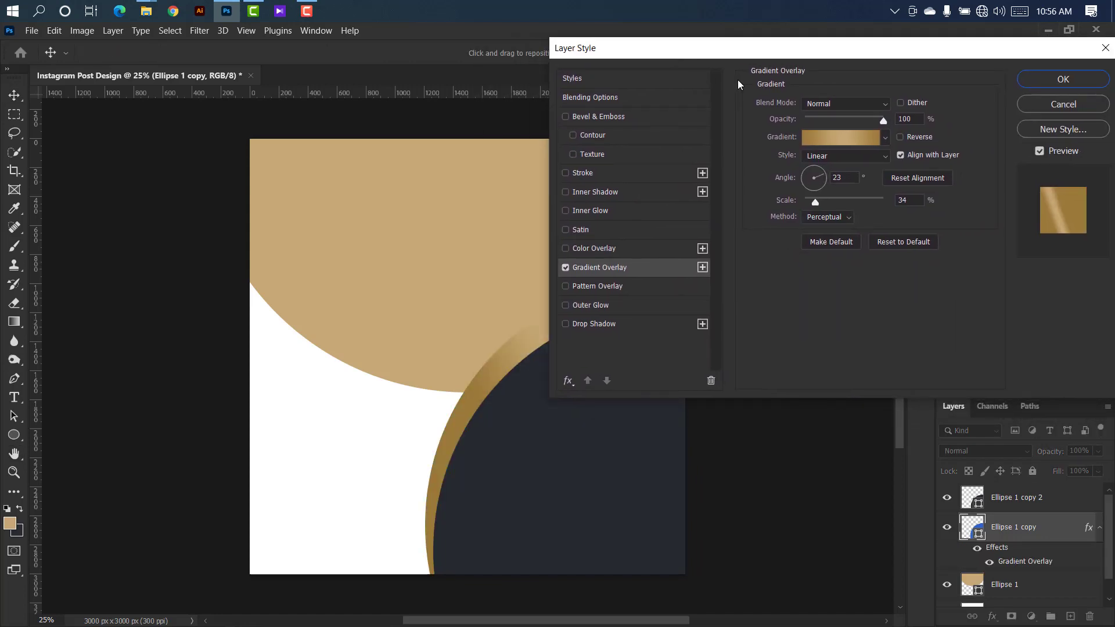
{"action": "left_click", "coordinate": [841, 137]}
{"action": "double_click", "coordinate": [795, 349]}
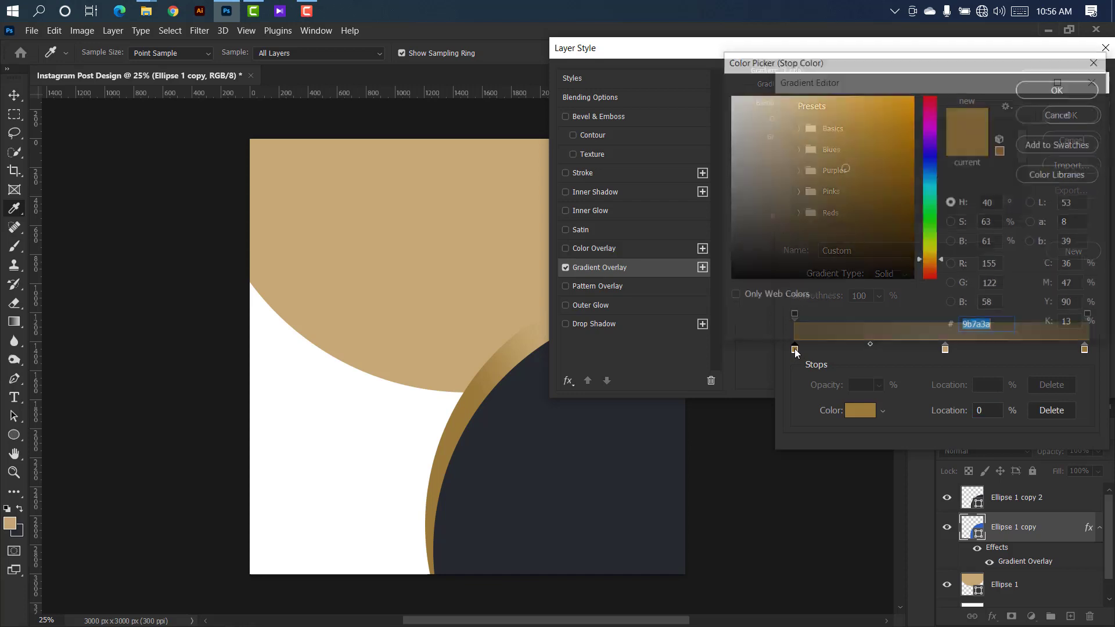
{"action": "left_click", "coordinate": [848, 164]}
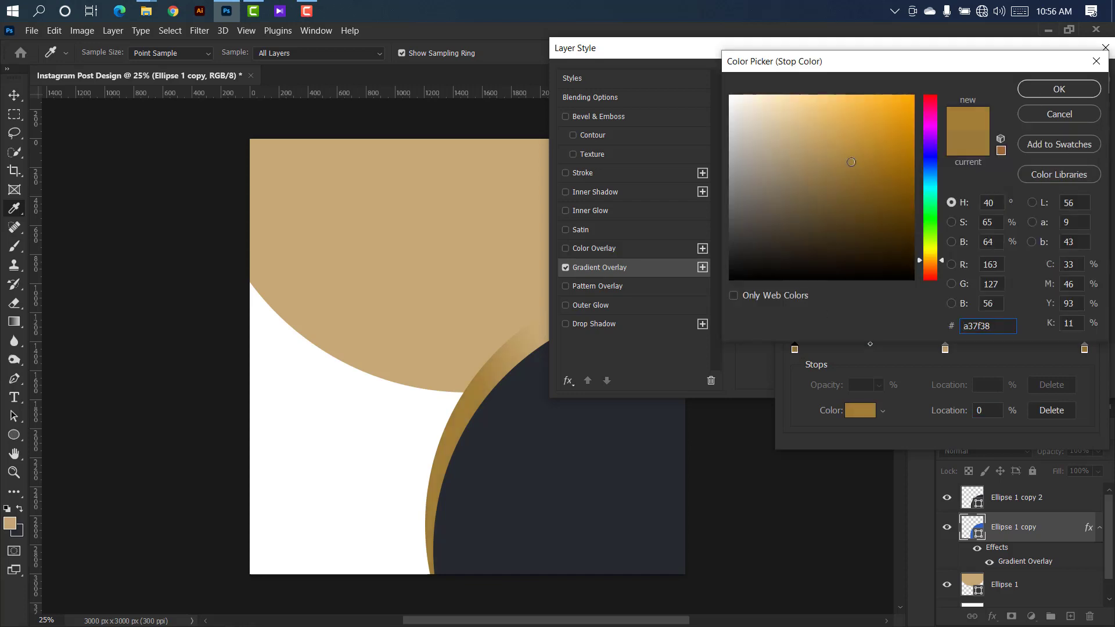
{"action": "left_click", "coordinate": [1059, 88]}
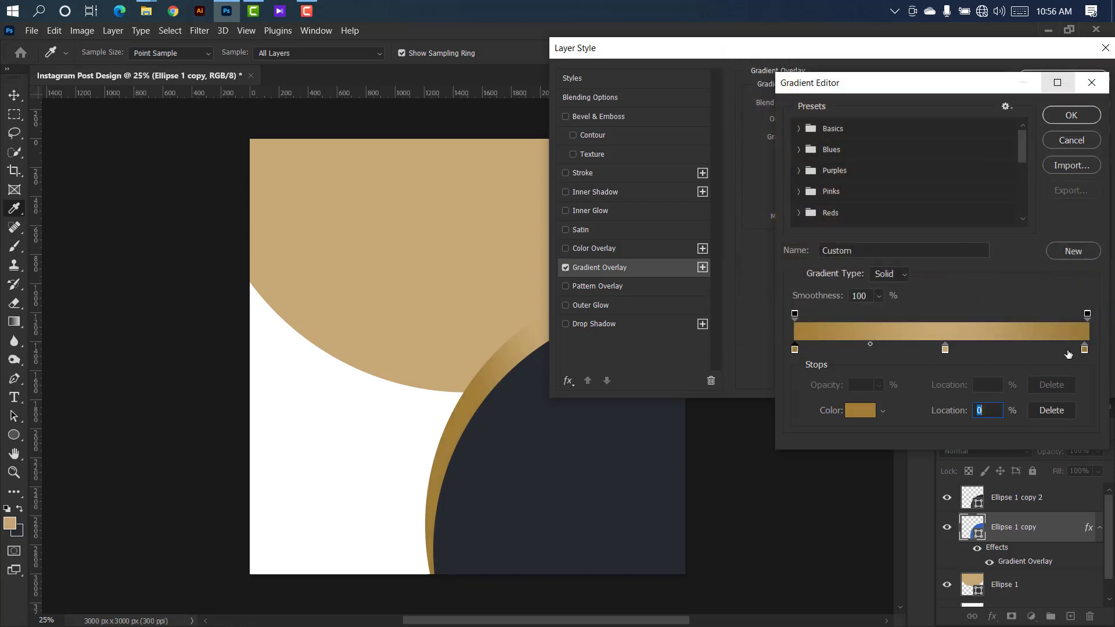
- Set the gradient's middle colour stop to caae79 and its last stop to a3813e, and apply the gradient overlay
{"action": "double_click", "coordinate": [945, 349]}
{"action": "left_click", "coordinate": [963, 326]}
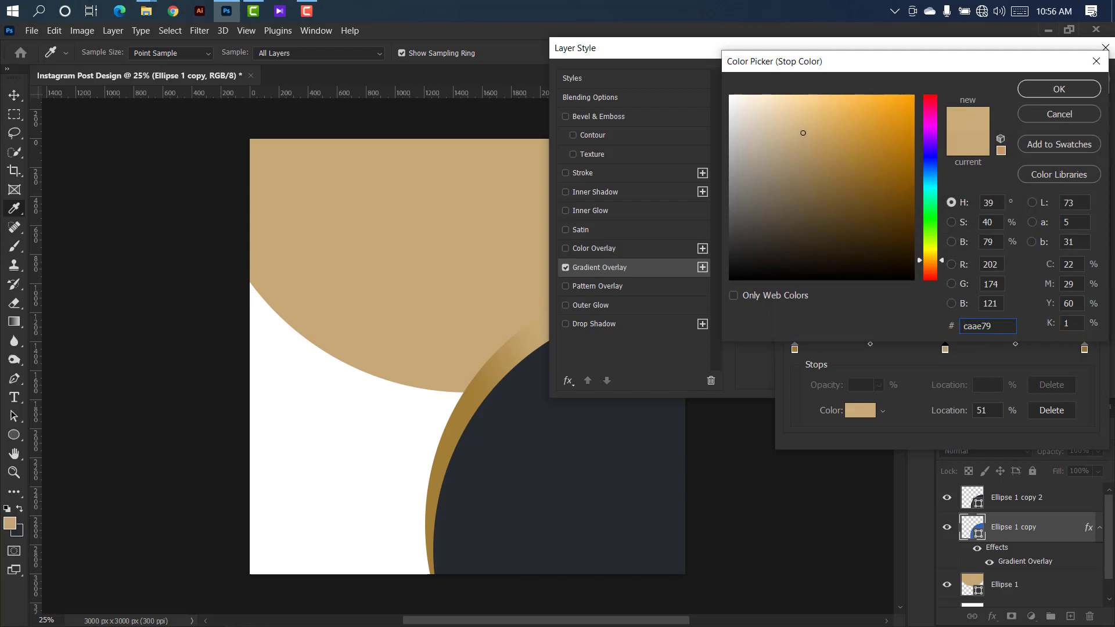
{"action": "left_click", "coordinate": [1059, 89]}
{"action": "double_click", "coordinate": [1084, 349]}
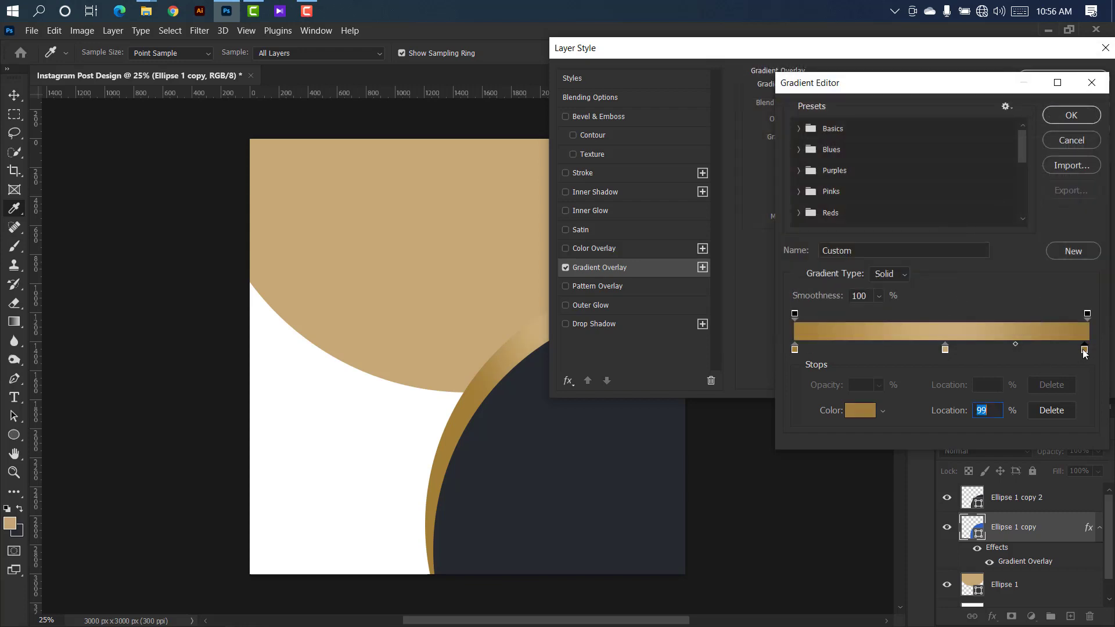
{"action": "type", "text": "a3813e"}
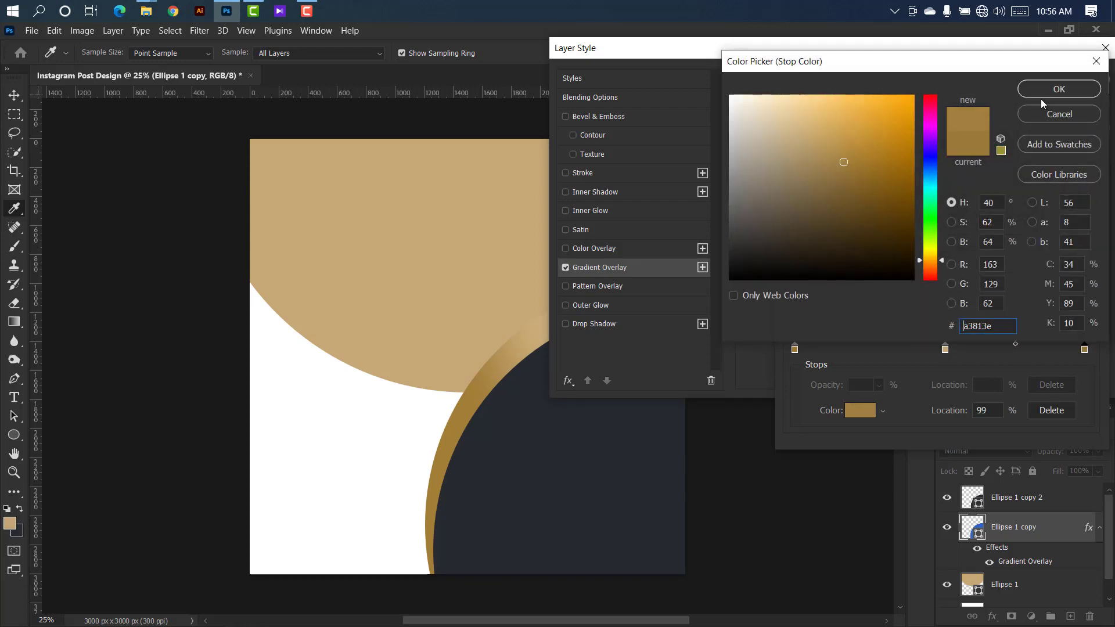
{"action": "left_click", "coordinate": [1042, 95]}
{"action": "left_click", "coordinate": [1070, 119]}
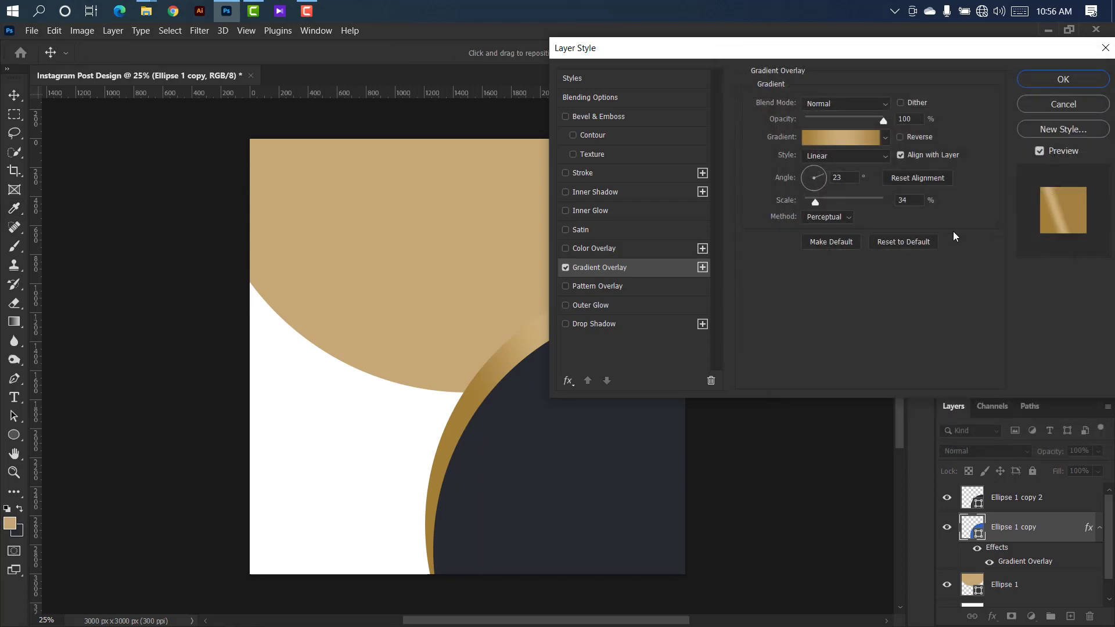
{"action": "left_click", "coordinate": [919, 201]}
{"action": "left_click", "coordinate": [1052, 81]}
- Place the house photo pexels-binyamin-mellish-1396122 from the Wallpaper folder in File Explorer onto the Photoshop canvas
{"action": "mouse_move", "coordinate": [146, 10]}
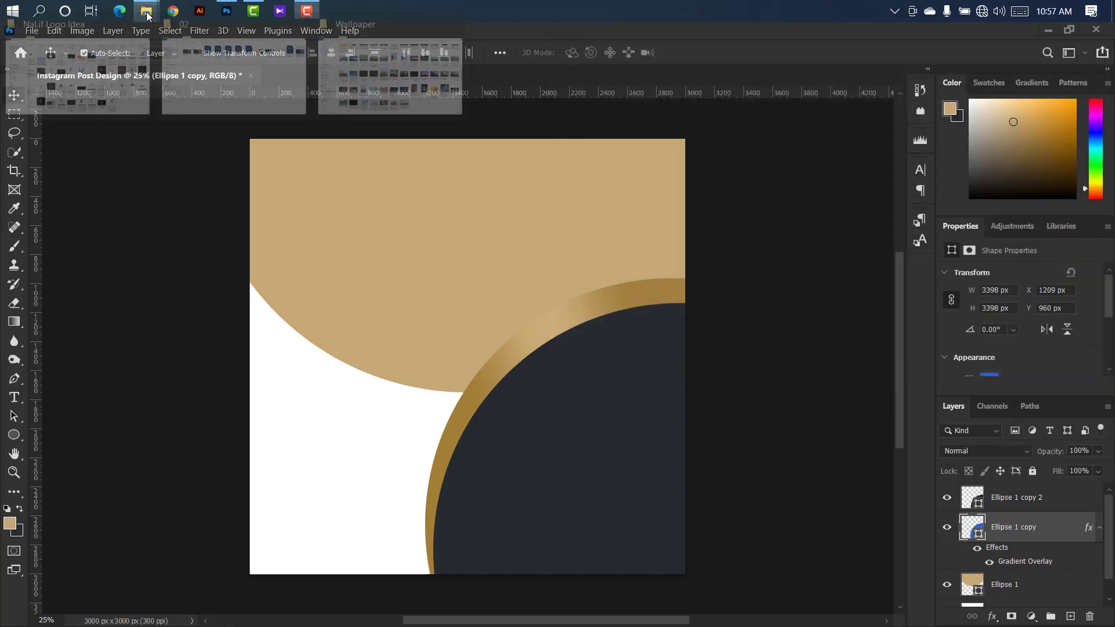
{"action": "left_click", "coordinate": [386, 81]}
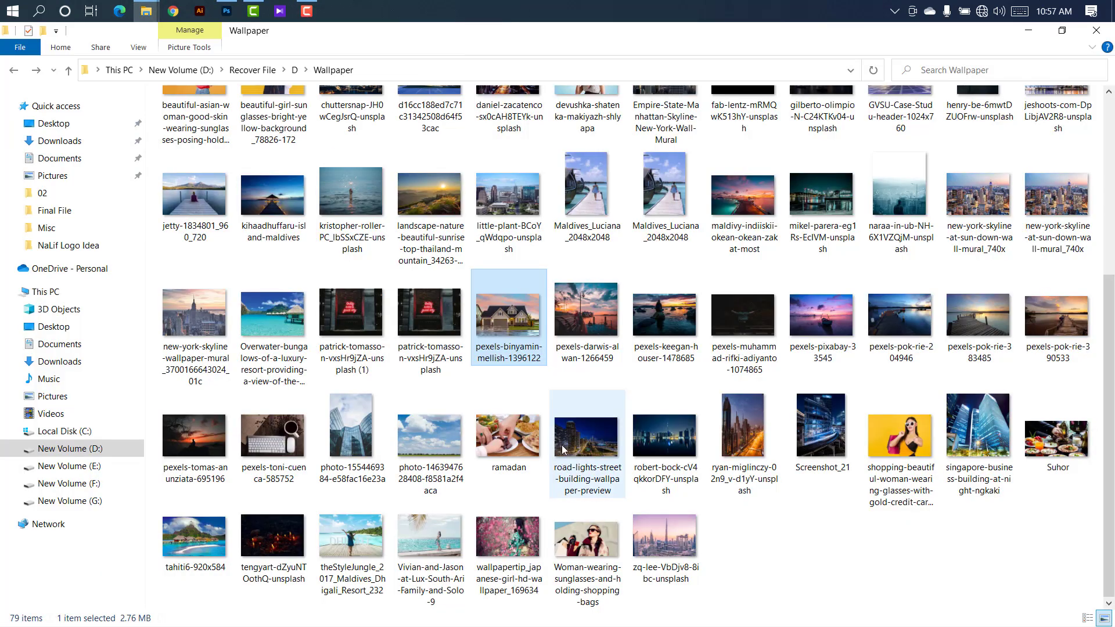
{"action": "left_click_drag", "start_coordinate": [562, 449], "coordinate": [475, 156]}
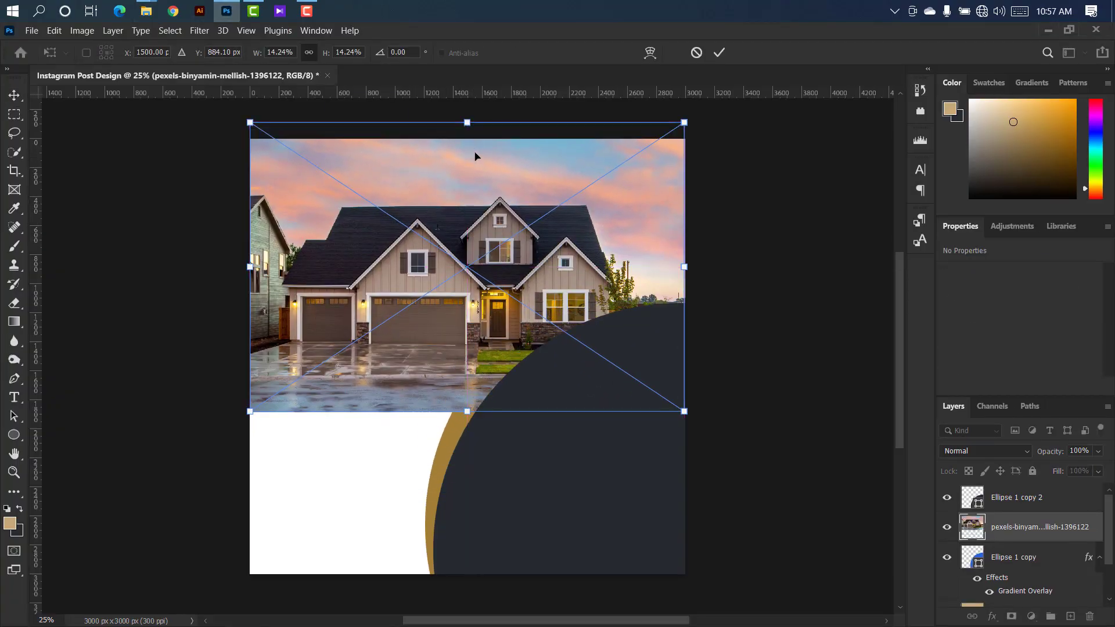
{"action": "left_click", "coordinate": [720, 52]}
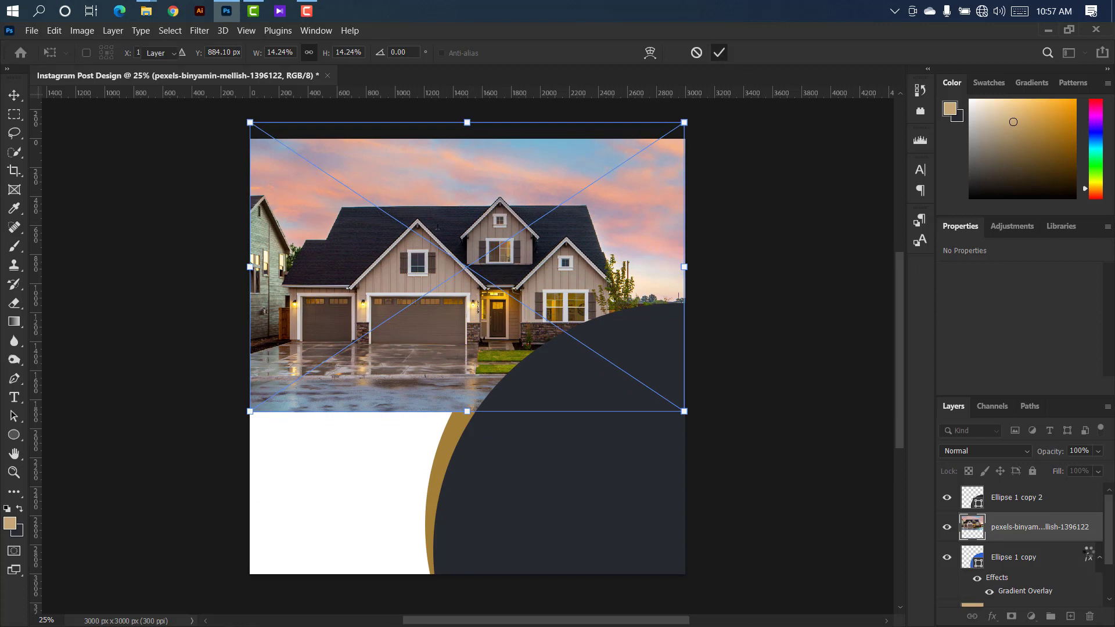
- Move the house photo layer directly above the tan circle, clip it to that circle and shift the photo slightly up
{"action": "left_click_drag", "start_coordinate": [1059, 528], "coordinate": [1046, 555]}
{"action": "right_click", "coordinate": [1057, 533]}
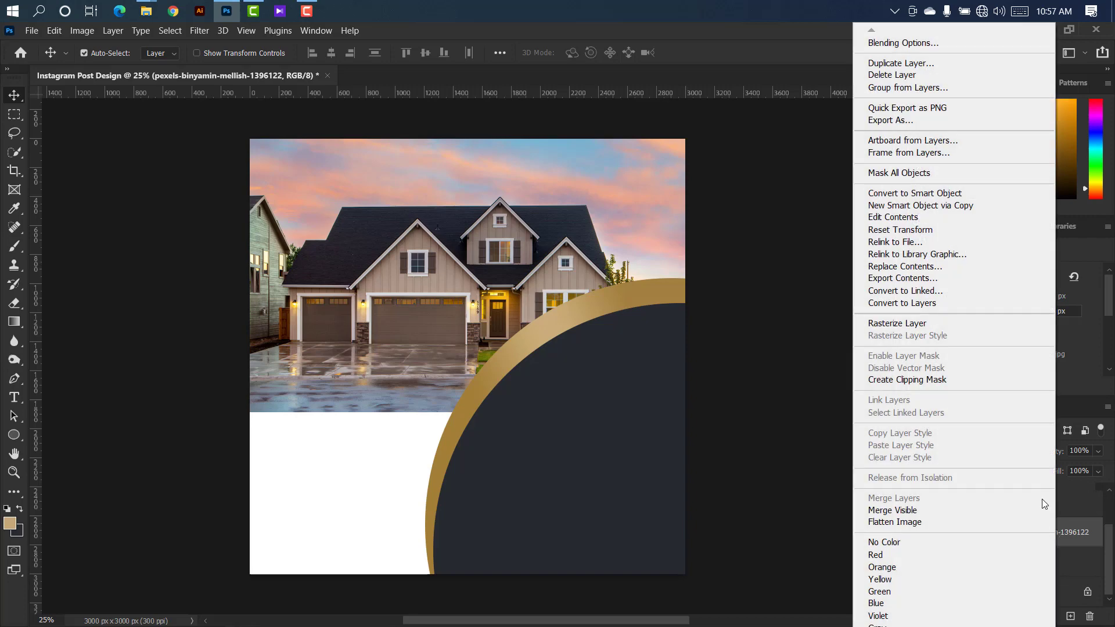
{"action": "left_click", "coordinate": [907, 380]}
{"action": "left_click_drag", "start_coordinate": [483, 303], "coordinate": [483, 292]}
- Nudge the tan circle behind the photo slightly down and shift the house photo up to about Y -206 px
{"action": "left_click", "coordinate": [1051, 568]}
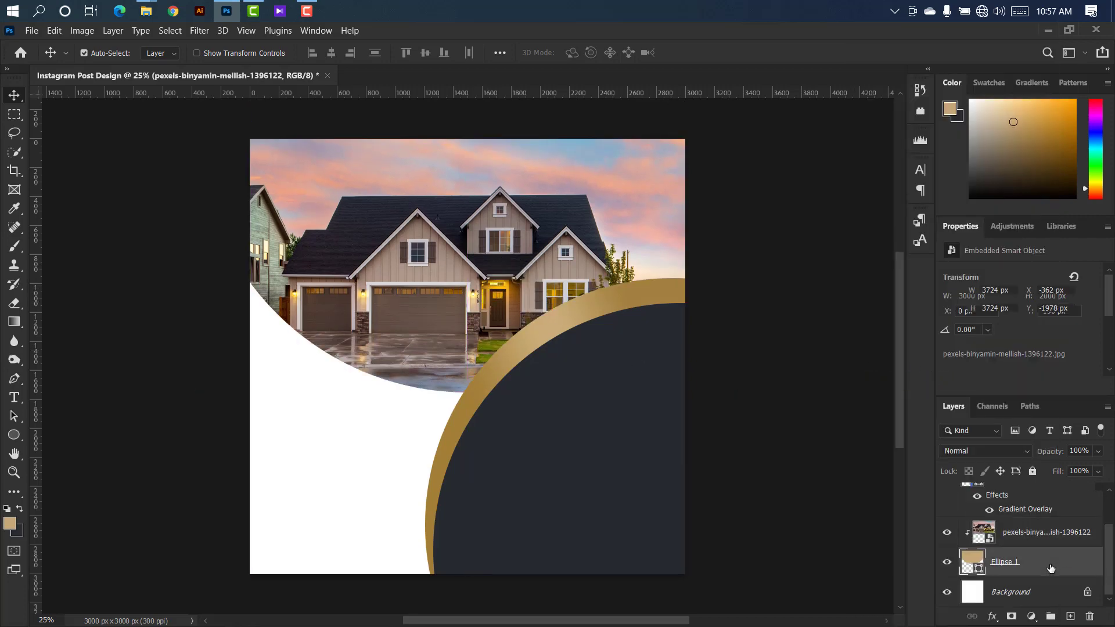
{"action": "key", "text": "Down"}
{"action": "key", "text": "Down"}
{"action": "key", "text": "Down"}
{"action": "key", "text": "Down"}
{"action": "key", "text": "Down"}
{"action": "key", "text": "Down"}
{"action": "key", "text": "Down"}
{"action": "key", "text": "Down"}
{"action": "key", "text": "Down"}
{"action": "key", "text": "Down"}
{"action": "key", "text": "Down"}
{"action": "key", "text": "Down"}
{"action": "key", "text": "Down"}
{"action": "key", "text": "Down"}
{"action": "key", "text": "Down"}
{"action": "key", "text": "Down"}
{"action": "key", "text": "Down"}
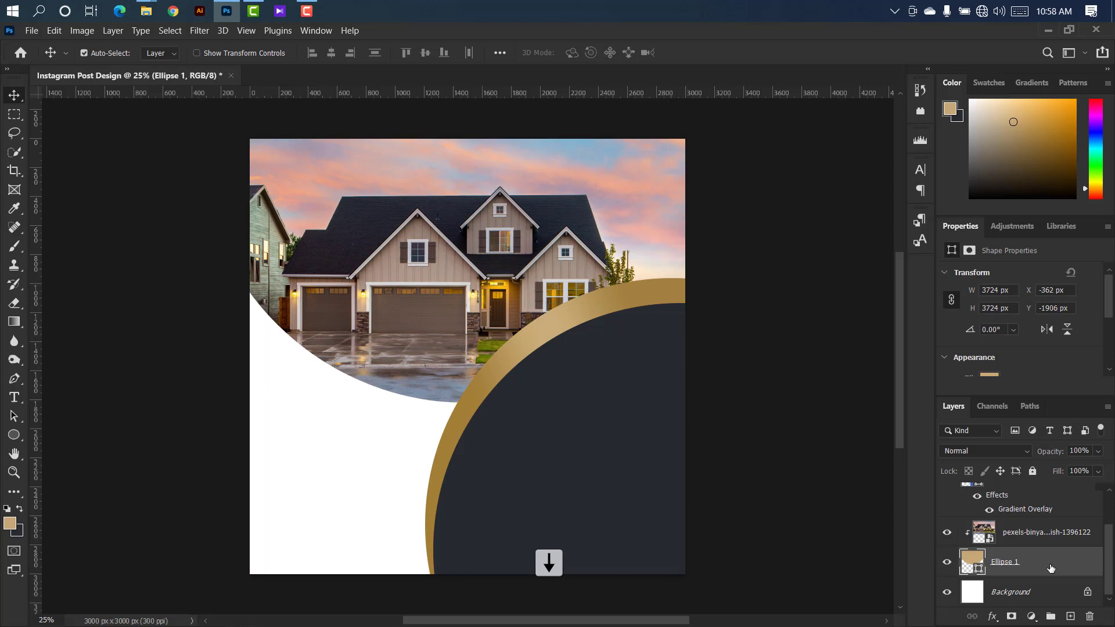
{"action": "left_click_drag", "start_coordinate": [557, 262], "coordinate": [558, 259]}
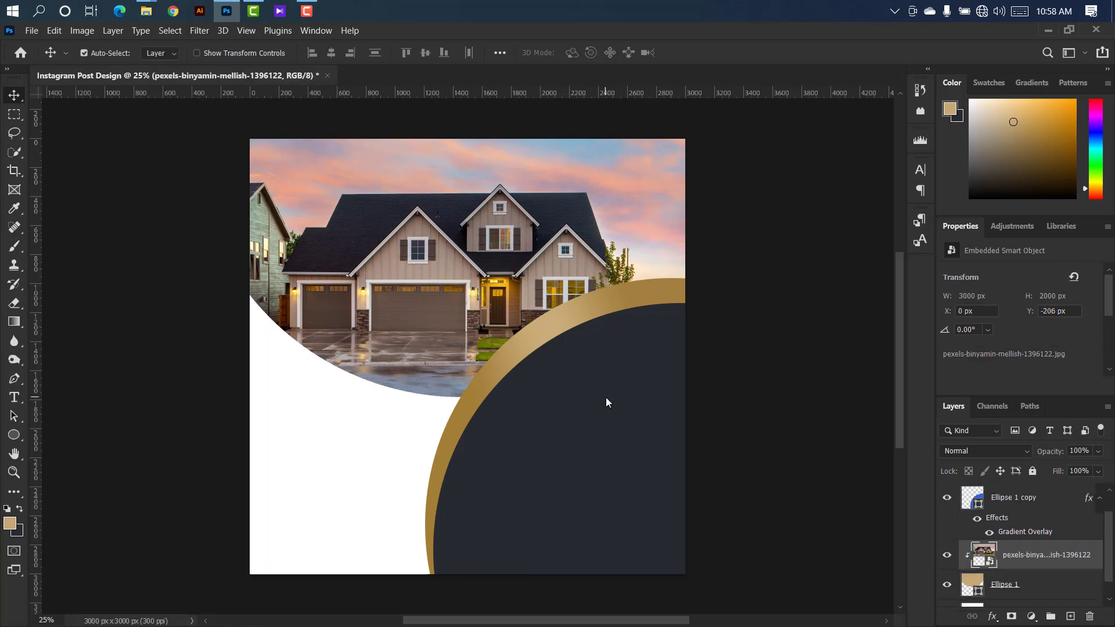
- Add an inner shadow to the dark circle: Multiply, 75% opacity, 90° angle, 33 px distance, 11% choke and 73 px size
{"action": "left_click", "coordinate": [621, 414]}
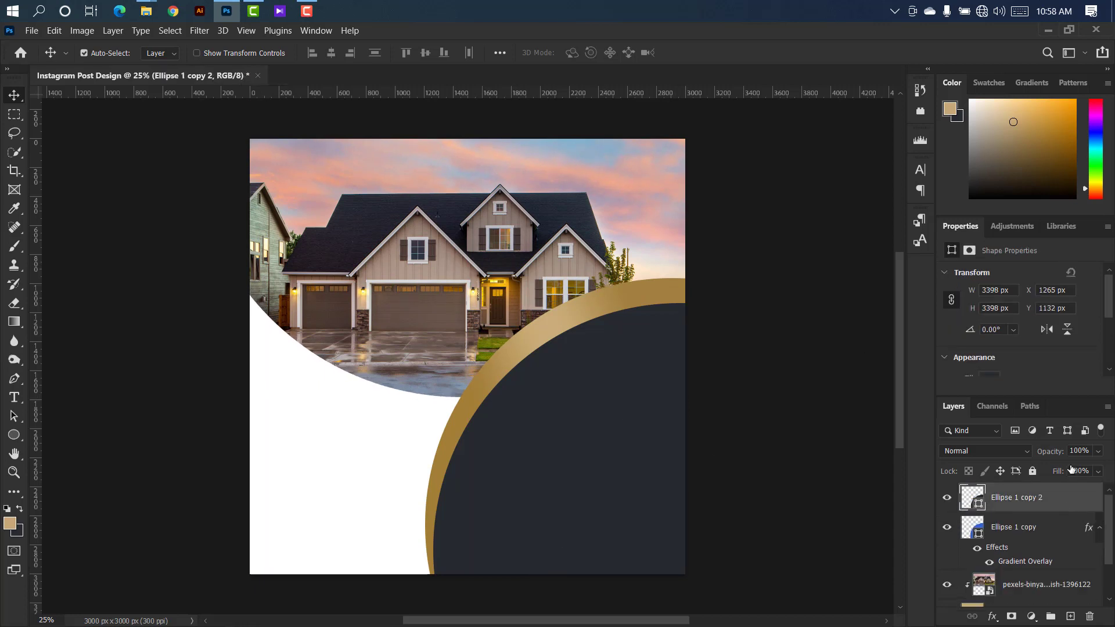
{"action": "double_click", "coordinate": [1068, 497]}
{"action": "left_click_drag", "start_coordinate": [671, 55], "coordinate": [816, 52]}
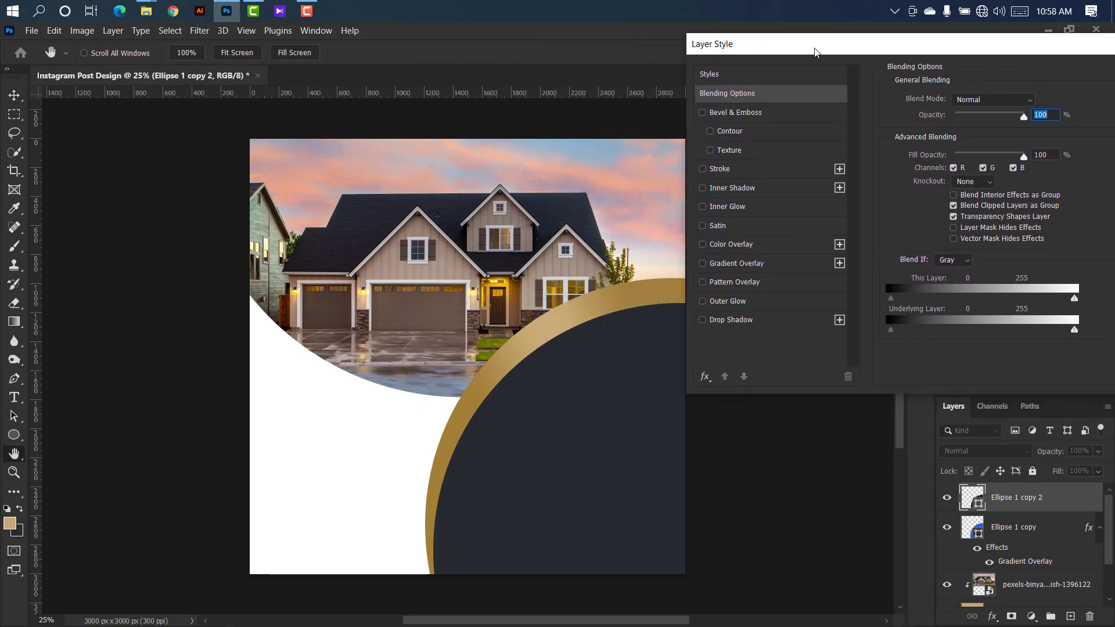
{"action": "left_click", "coordinate": [763, 195]}
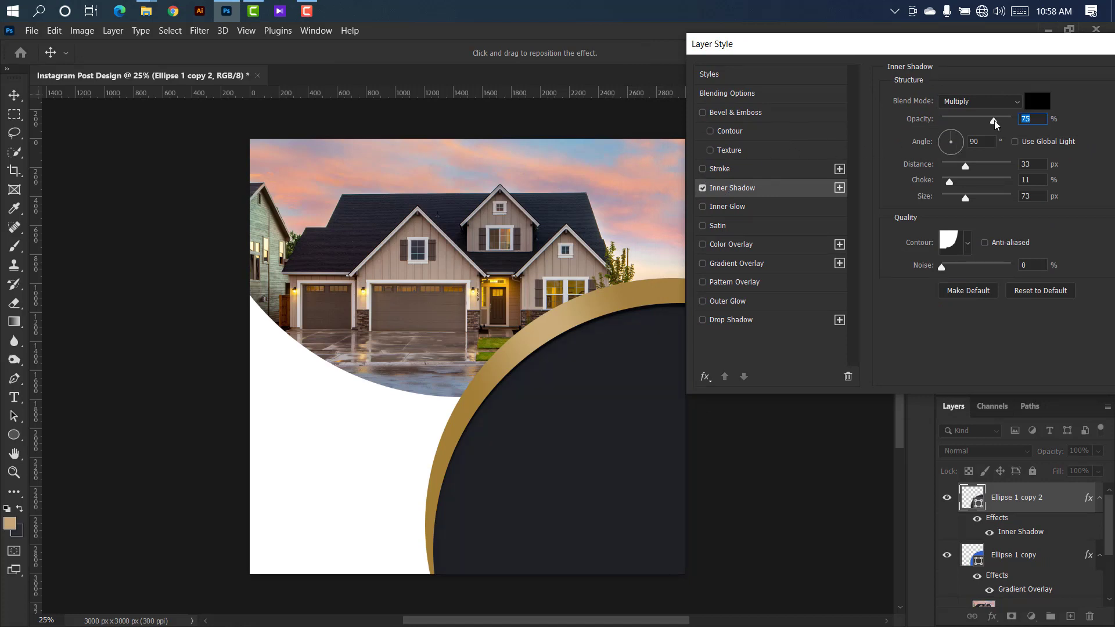
{"action": "left_click_drag", "start_coordinate": [983, 53], "coordinate": [818, 60]}
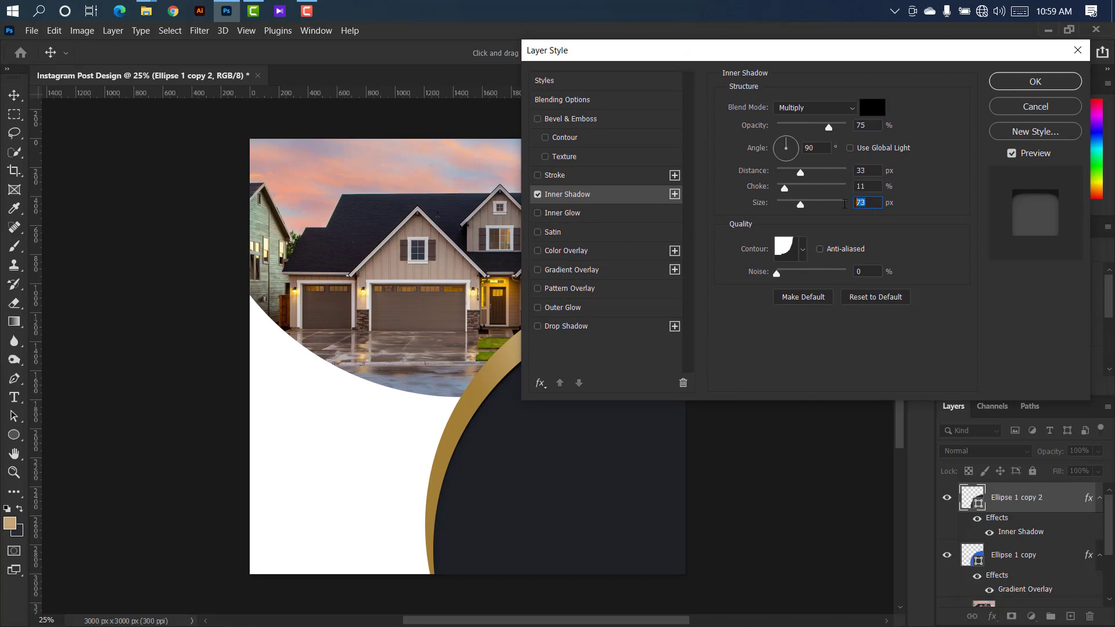
{"action": "left_click", "coordinate": [1007, 79]}
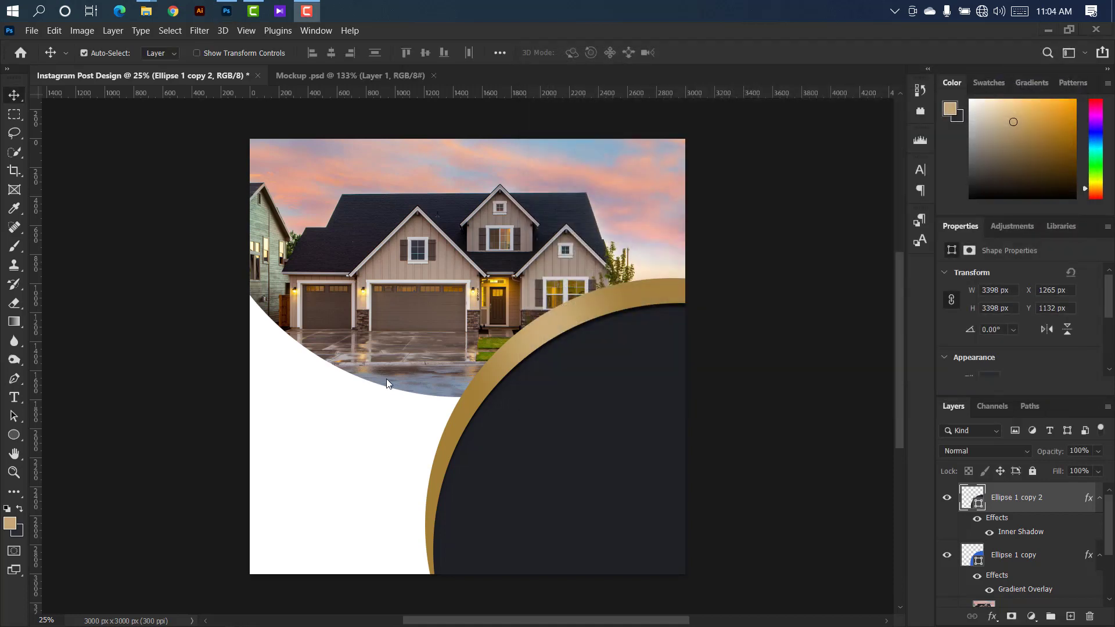
- Draw a tan square about 40 by 40 px on a new layer in the white area below the house photo
{"action": "left_click", "coordinate": [23, 435]}
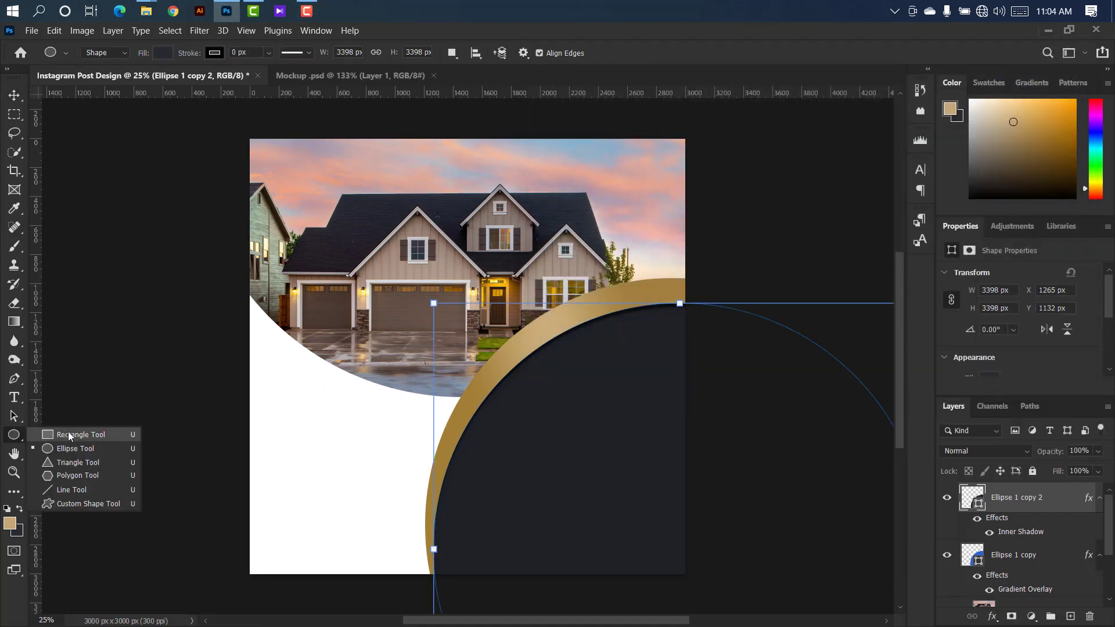
{"action": "key", "text": "Escape"}
{"action": "key", "text": "shift+u"}
{"action": "left_click", "coordinate": [1070, 616]}
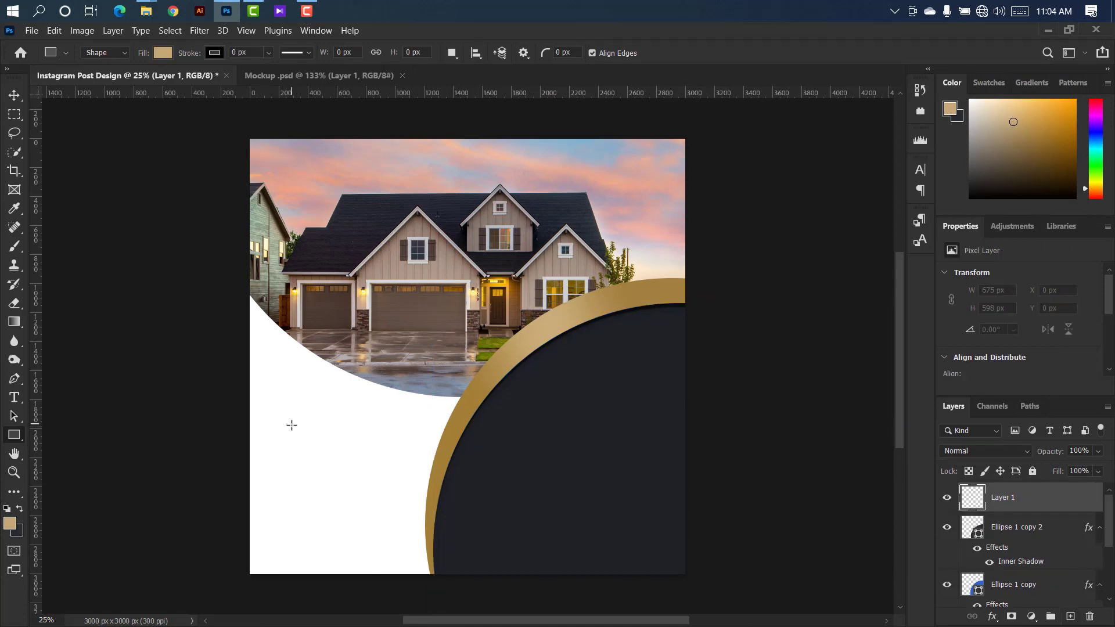
{"action": "left_click_drag", "start_coordinate": [279, 371], "coordinate": [285, 378]}
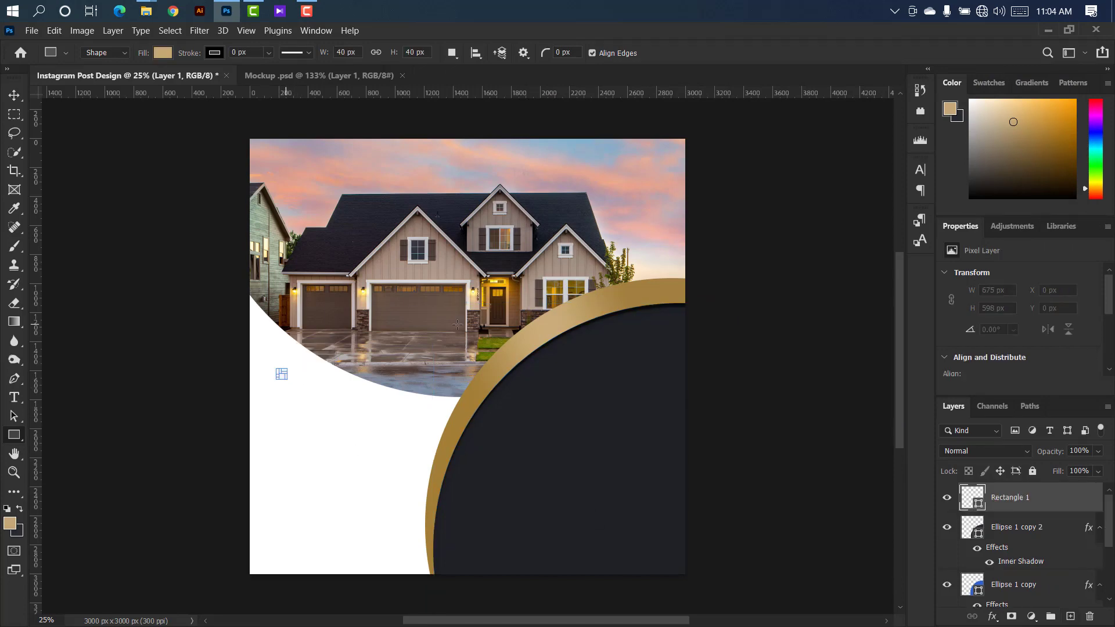
- Duplicate the small tan square into two evenly spaced rows of four squares each
{"action": "left_click", "coordinate": [16, 97]}
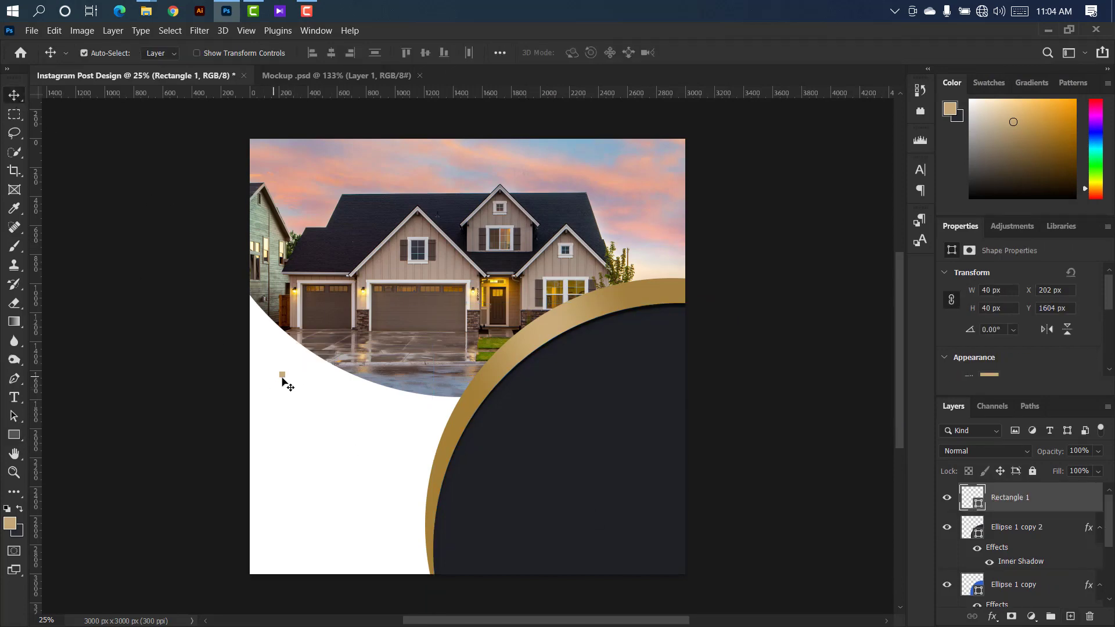
{"action": "scroll", "coordinate": [283, 378], "scroll_direction": "up", "scroll_amount": 5}
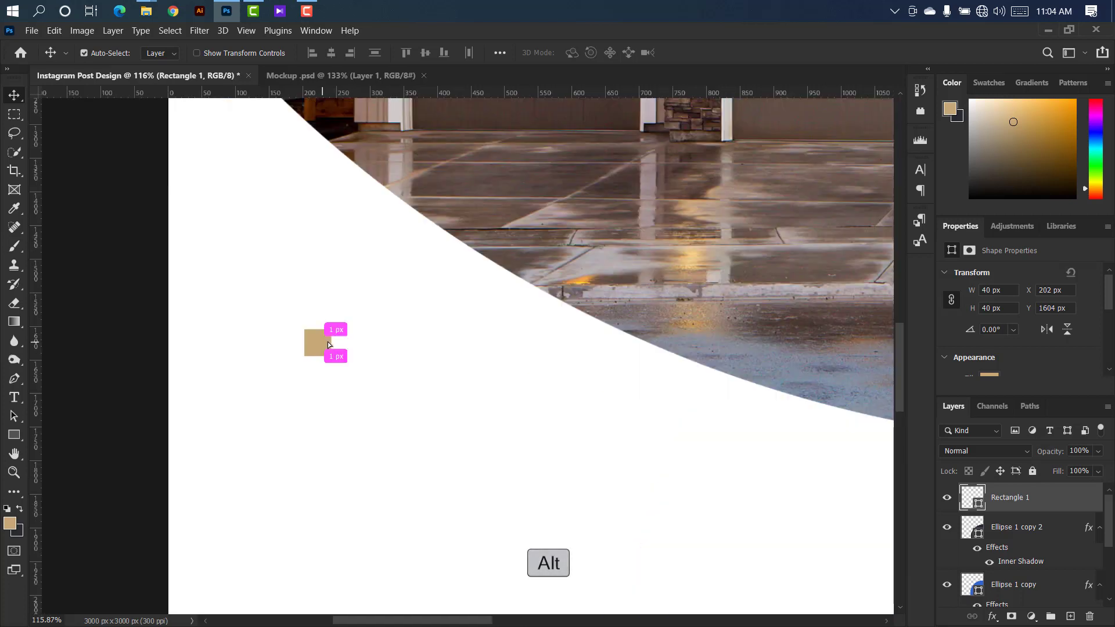
{"action": "left_click_drag", "start_coordinate": [327, 342], "coordinate": [503, 344]}
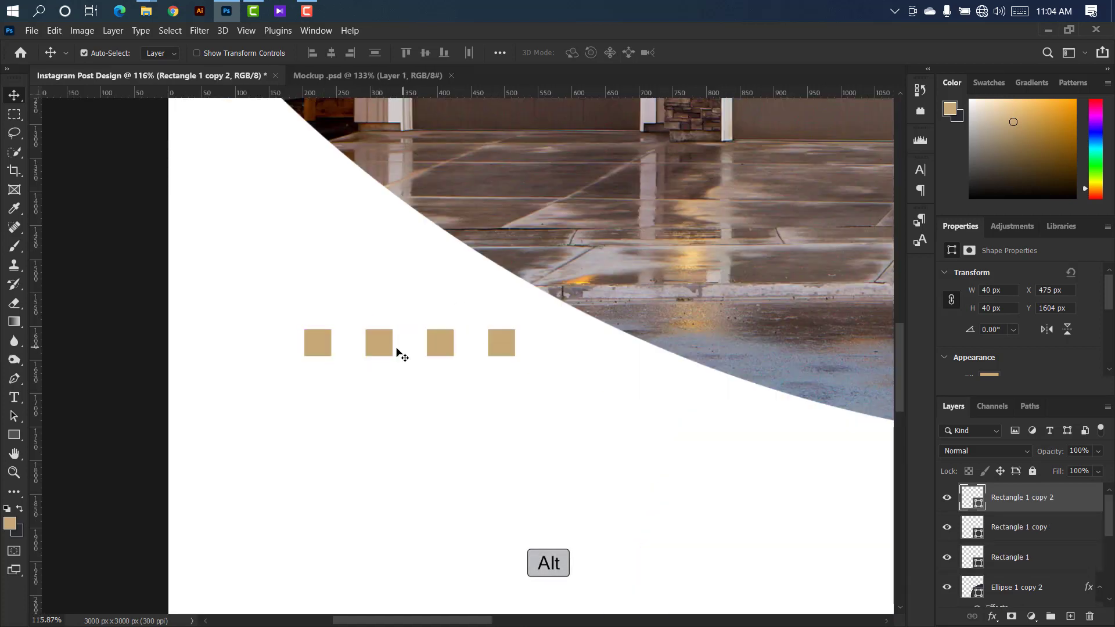
{"action": "left_click_drag", "start_coordinate": [324, 348], "coordinate": [499, 388]}
- Select all eight small square layers and put them into one group
{"action": "scroll", "coordinate": [1077, 564], "scroll_direction": "down", "scroll_amount": 3}
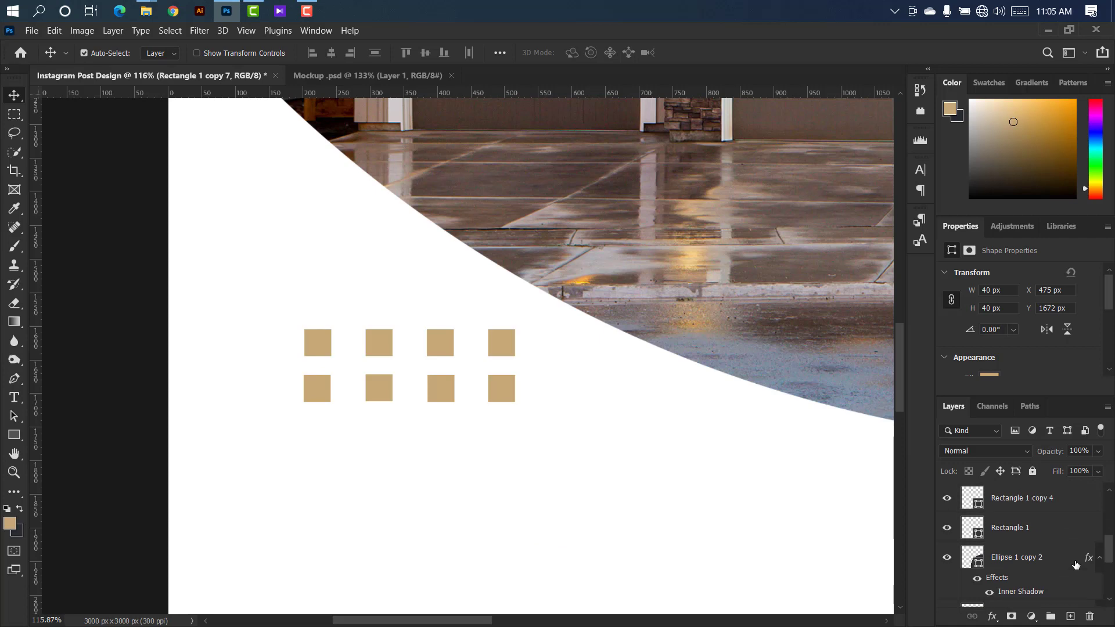
{"action": "left_click", "coordinate": [1071, 561], "text": "shift"}
{"action": "scroll", "coordinate": [1062, 569], "scroll_direction": "up", "scroll_amount": 2}
{"action": "scroll", "coordinate": [1080, 575], "scroll_direction": "down", "scroll_amount": 3}
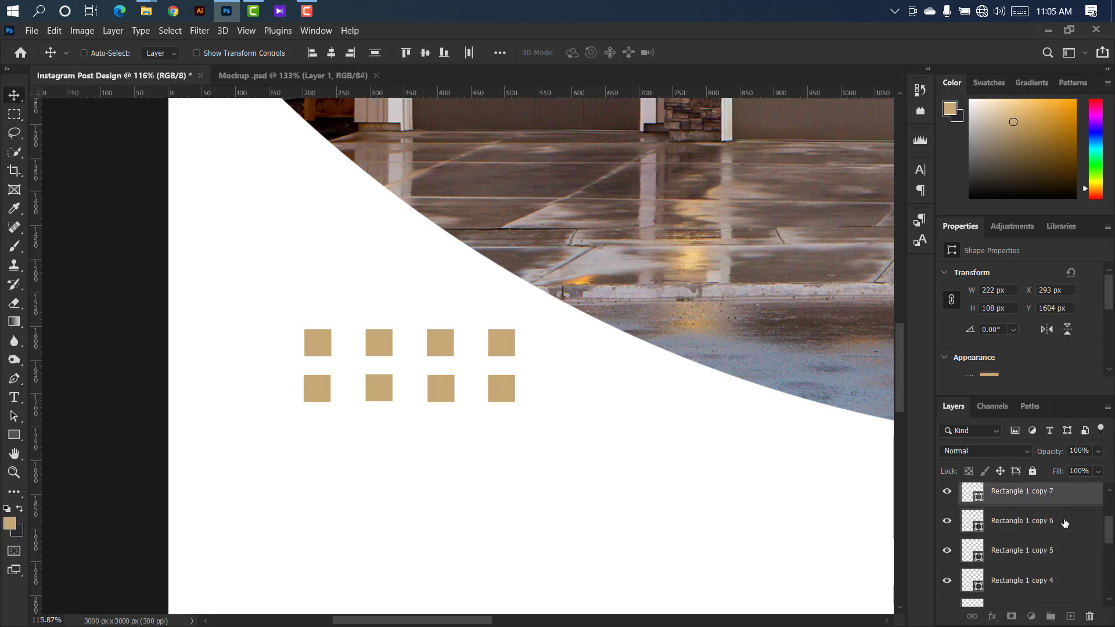
{"action": "left_click", "coordinate": [1065, 520], "text": "shift"}
{"action": "left_click", "coordinate": [1065, 550], "text": "shift"}
{"action": "left_click", "coordinate": [1065, 580], "text": "shift"}
{"action": "scroll", "coordinate": [1040, 548], "scroll_direction": "down", "scroll_amount": 2}
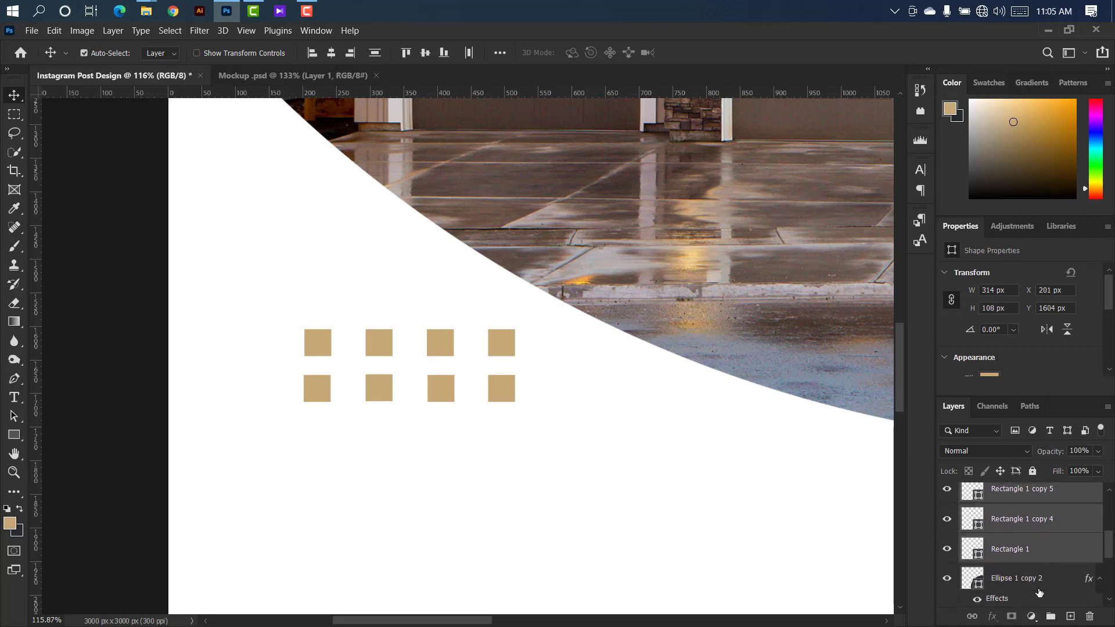
{"action": "left_click", "coordinate": [1050, 616]}
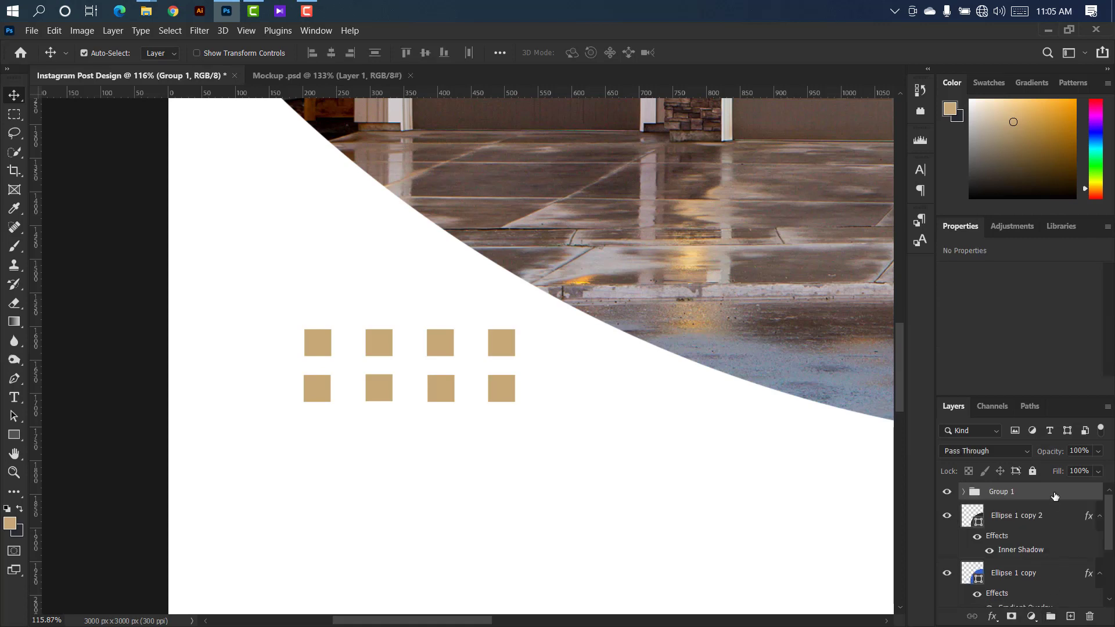
- Duplicate the group of squares and move the copy directly below the original to form a four-by-four grid
{"action": "key", "text": "ctrl+j"}
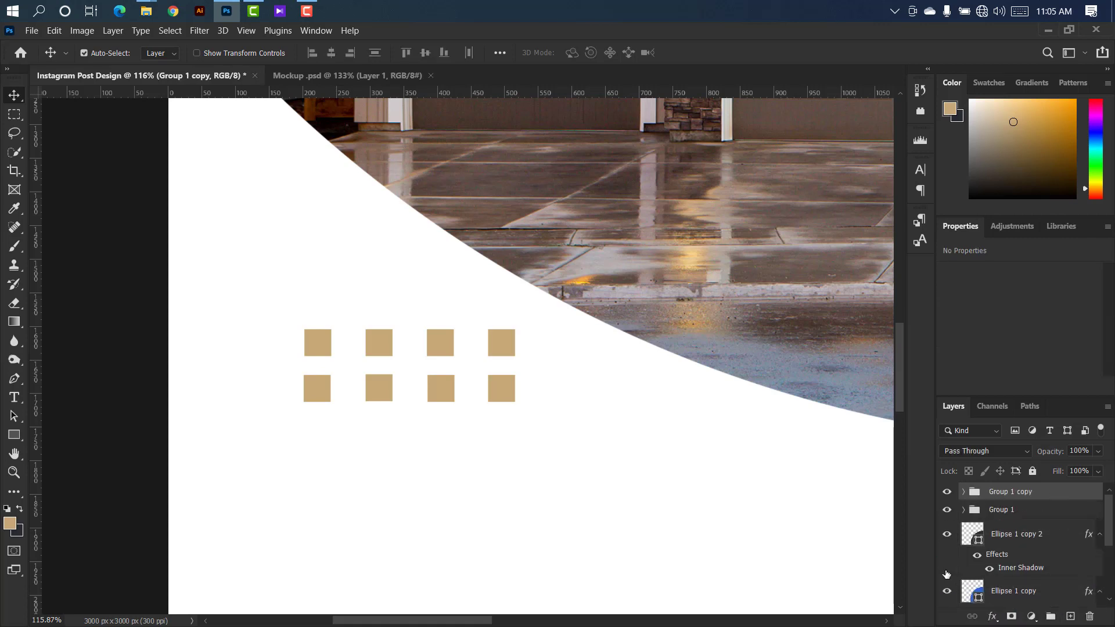
{"action": "key", "text": "ctrl+t"}
{"action": "left_click_drag", "start_coordinate": [426, 371], "coordinate": [434, 463]}
{"action": "left_click", "coordinate": [717, 53]}
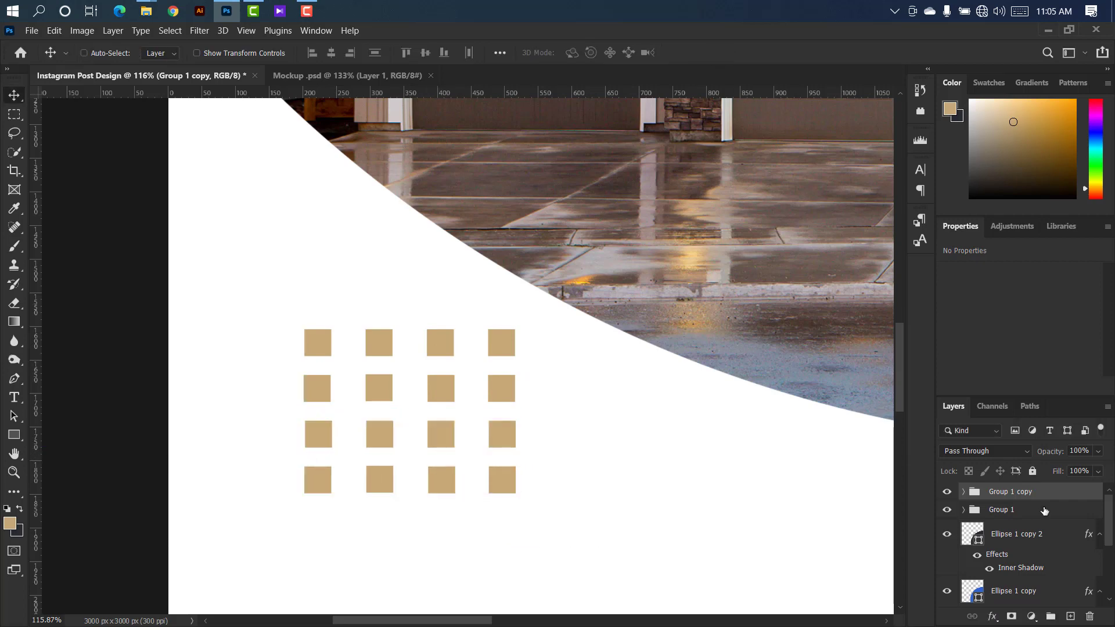
- Scale both square groups together to about 174 by 135 px and move them to about X 98 px, Y 1517 px
{"action": "left_click", "coordinate": [1046, 511], "text": "shift"}
{"action": "scroll", "coordinate": [685, 475], "scroll_direction": "down", "scroll_amount": 8}
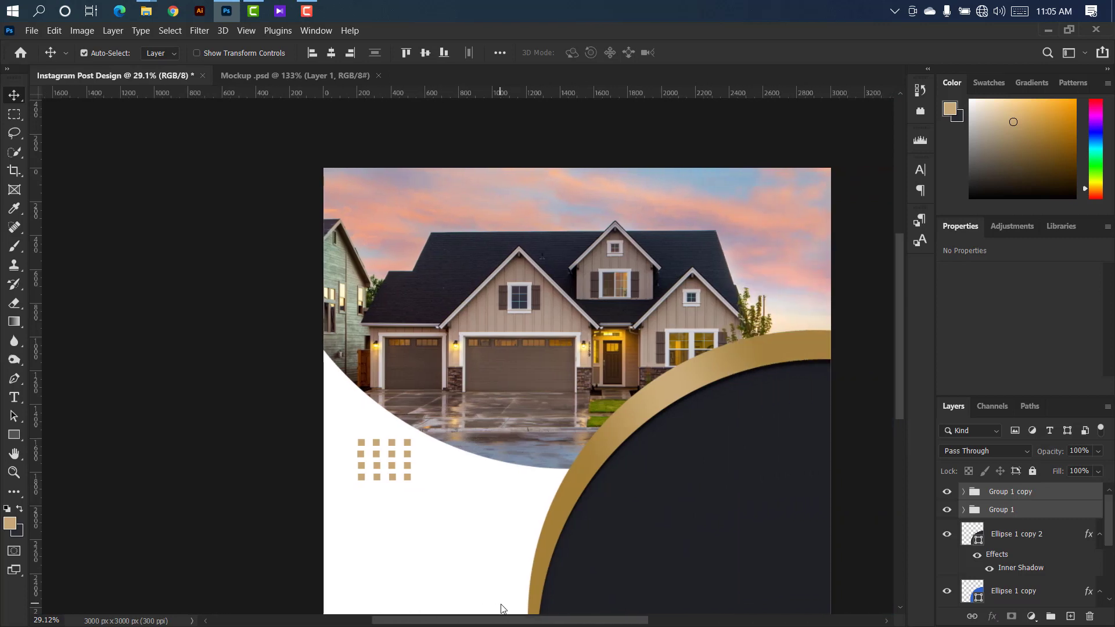
{"action": "left_click_drag", "start_coordinate": [898, 366], "coordinate": [894, 383]}
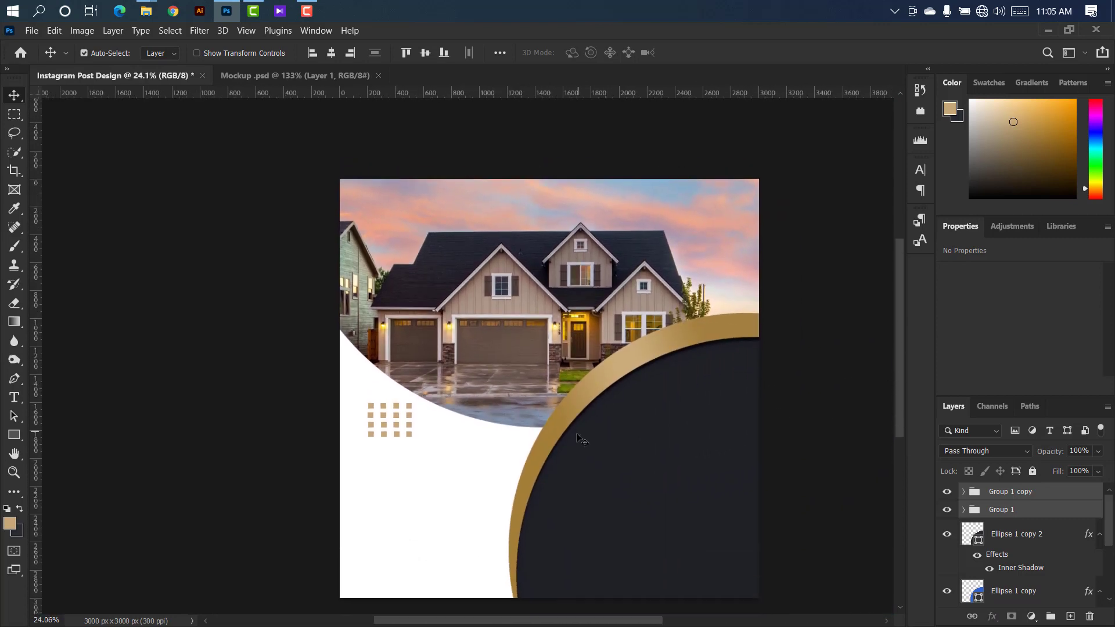
{"action": "key", "text": "ctrl+t"}
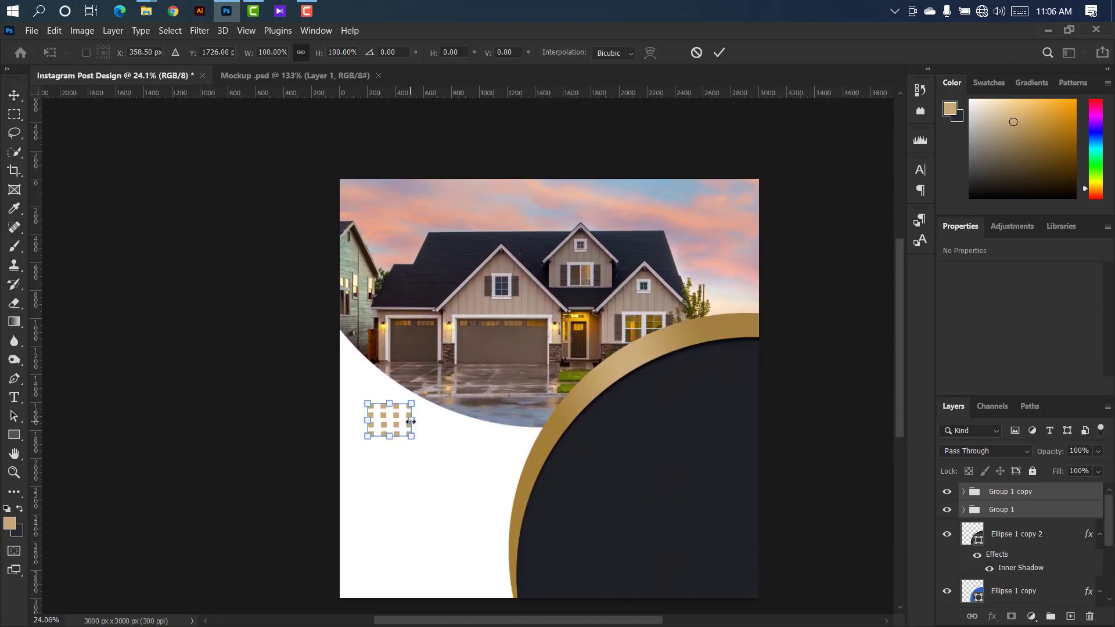
{"action": "left_click_drag", "start_coordinate": [412, 420], "coordinate": [348, 366]}
{"action": "scroll", "coordinate": [395, 432], "scroll_direction": "up", "scroll_amount": 3}
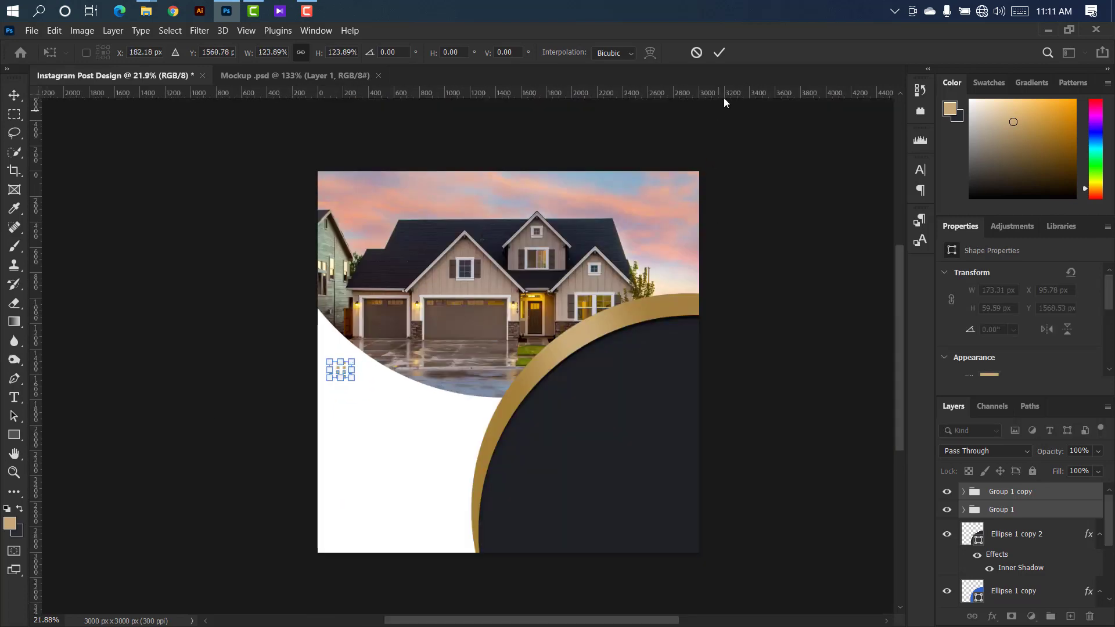
{"action": "left_click", "coordinate": [718, 54]}
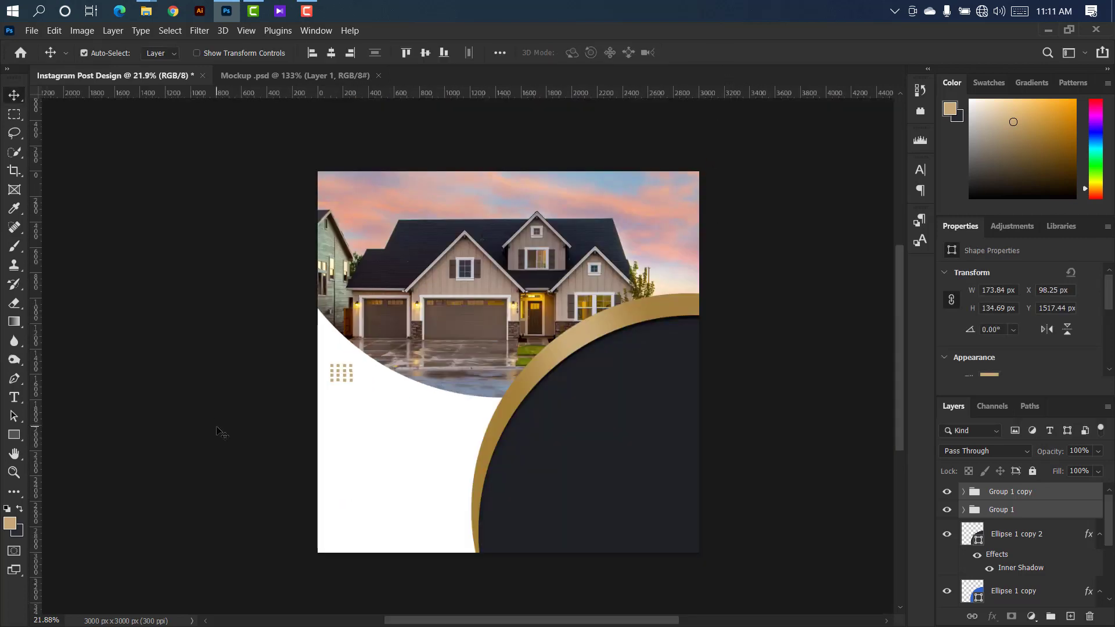
- Add the horizontal text LUXURY in Arimo Regular, 37 pt, just below the grid of squares
{"action": "left_click", "coordinate": [11, 398]}
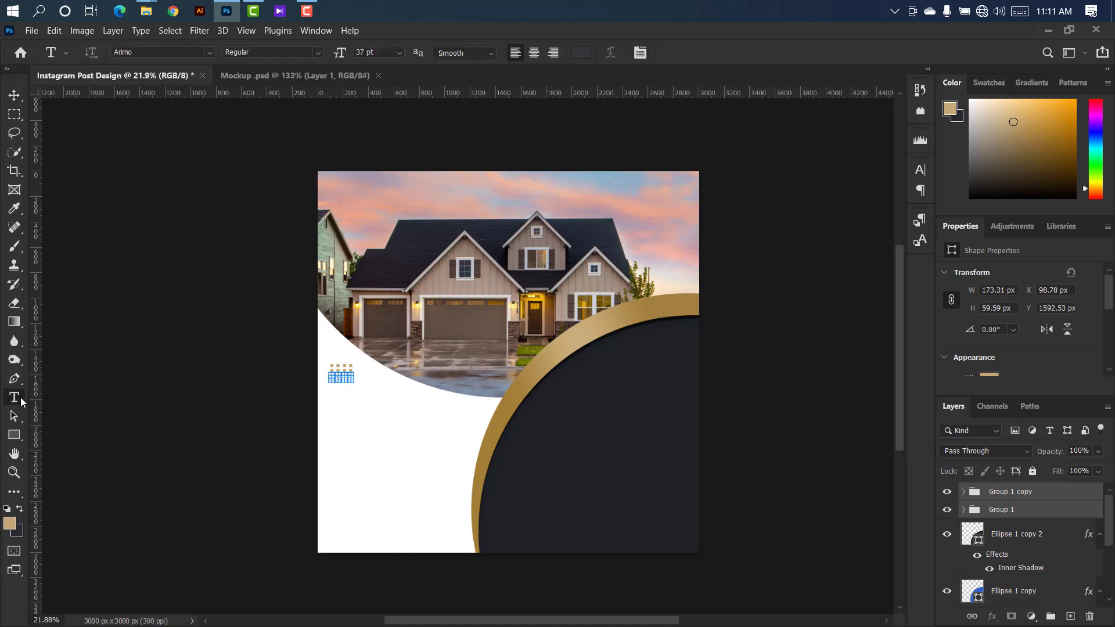
{"action": "right_click", "coordinate": [20, 402]}
{"action": "left_click", "coordinate": [75, 396]}
{"action": "left_click", "coordinate": [1071, 489]}
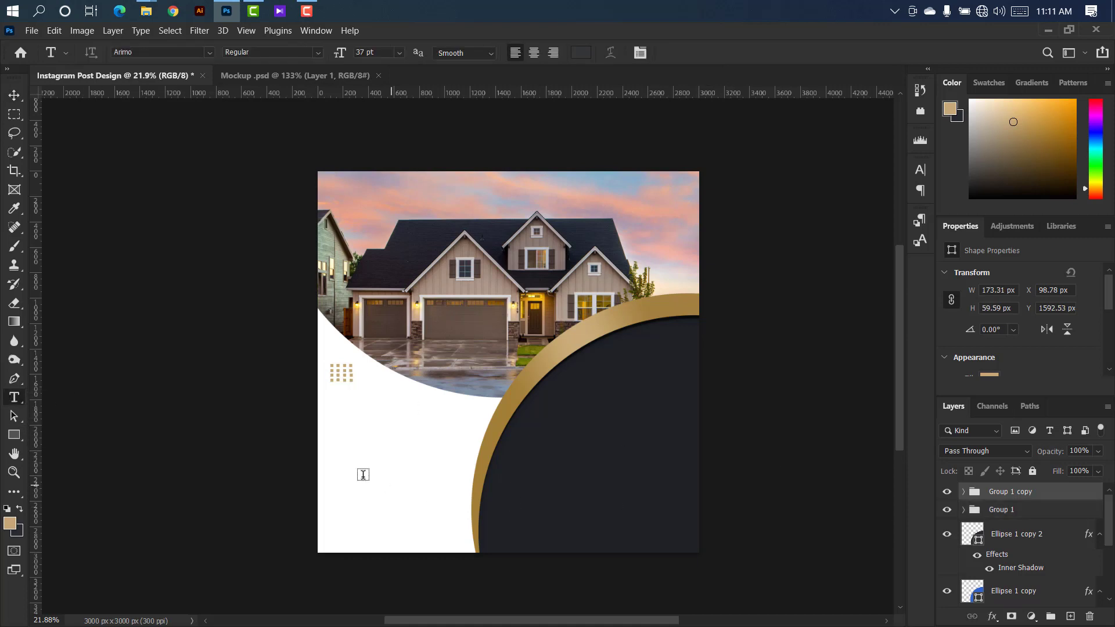
{"action": "left_click", "coordinate": [333, 403]}
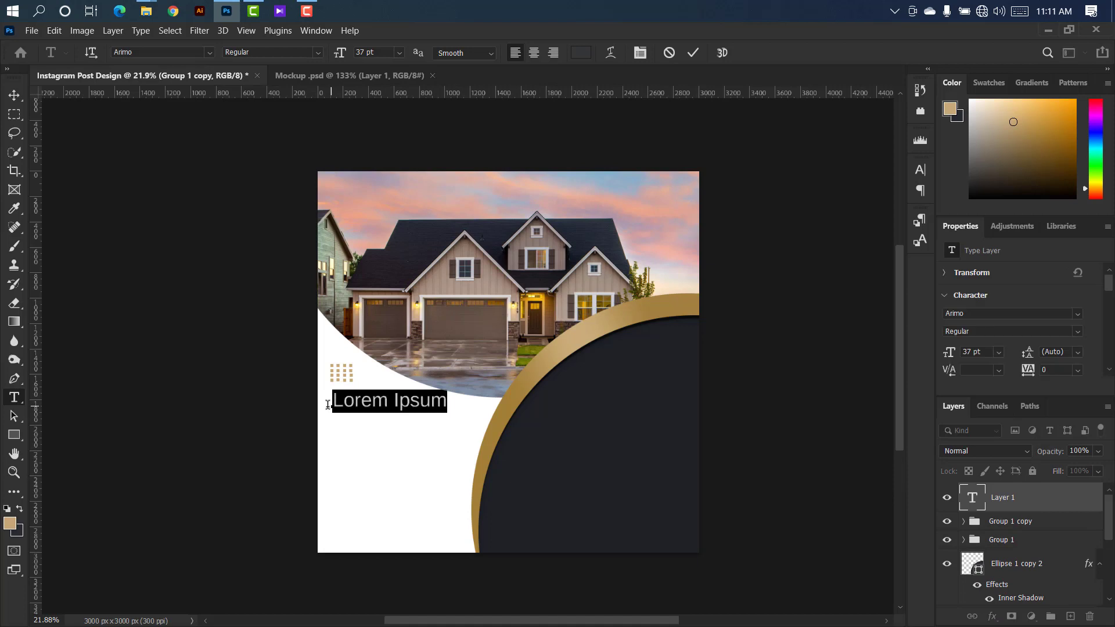
{"action": "type", "text": "LUXURY"}
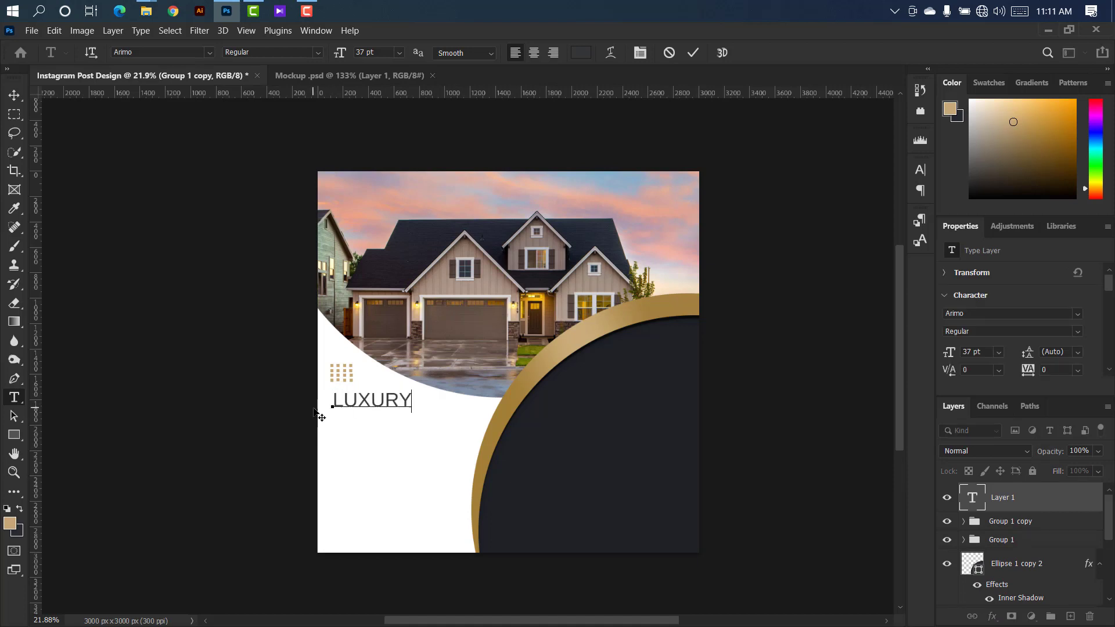
- Set the LUXURY text's colour to 353638
{"action": "left_click", "coordinate": [920, 170]}
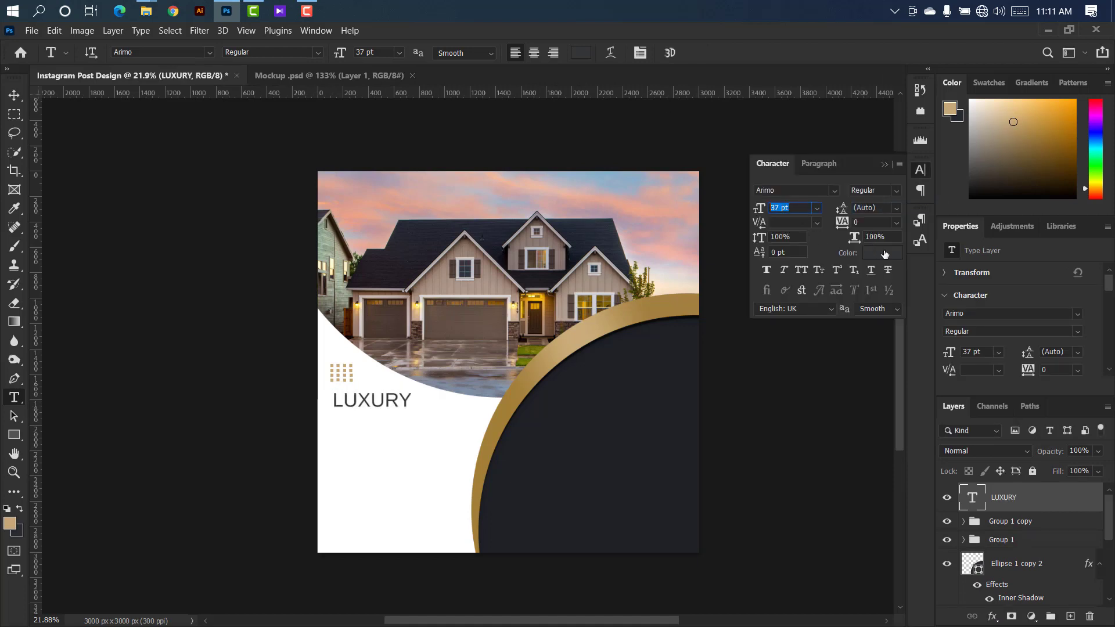
{"action": "left_click", "coordinate": [884, 254]}
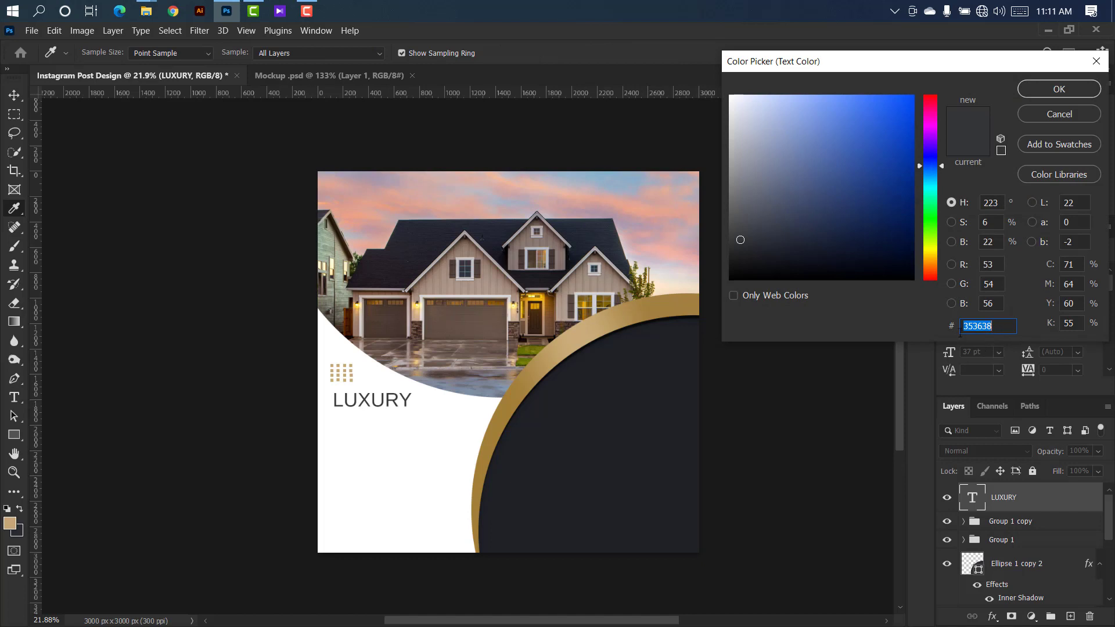
{"action": "left_click", "coordinate": [1058, 89]}
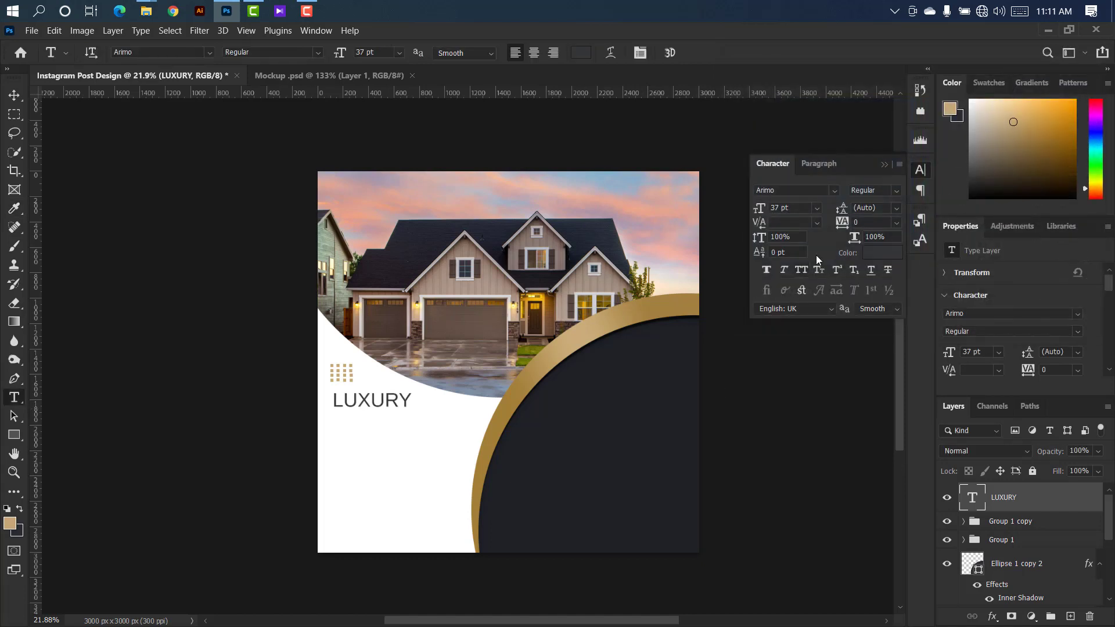
{"action": "left_click", "coordinate": [884, 165]}
- Scale the LUXURY text to 114% and shift it slightly down and to the left
{"action": "key", "text": "ctrl+t"}
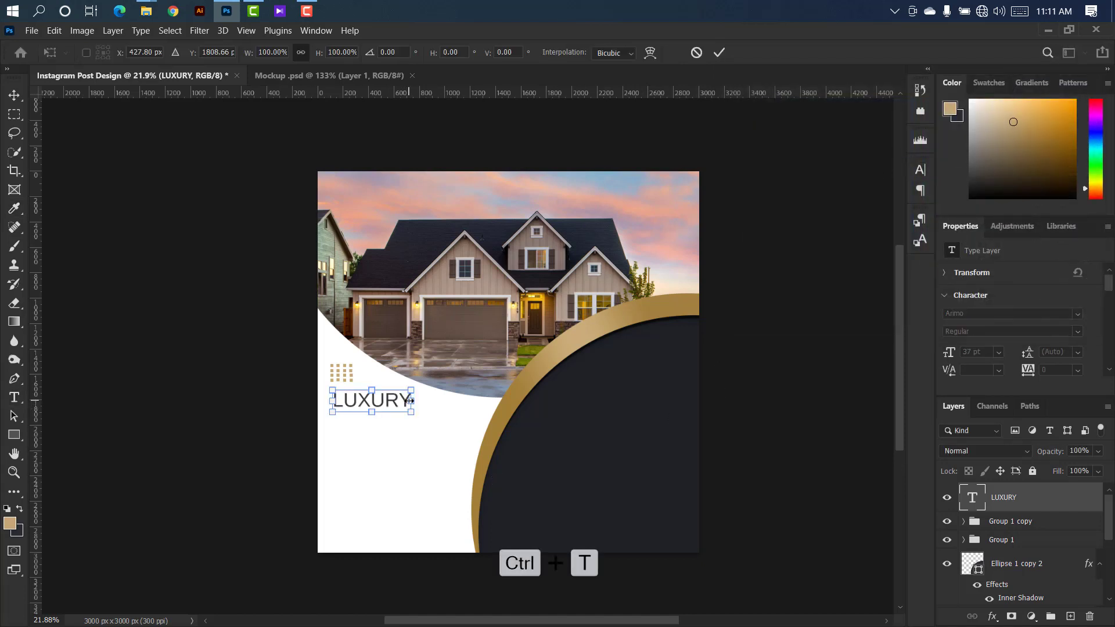
{"action": "left_click_drag", "start_coordinate": [413, 399], "coordinate": [422, 398]}
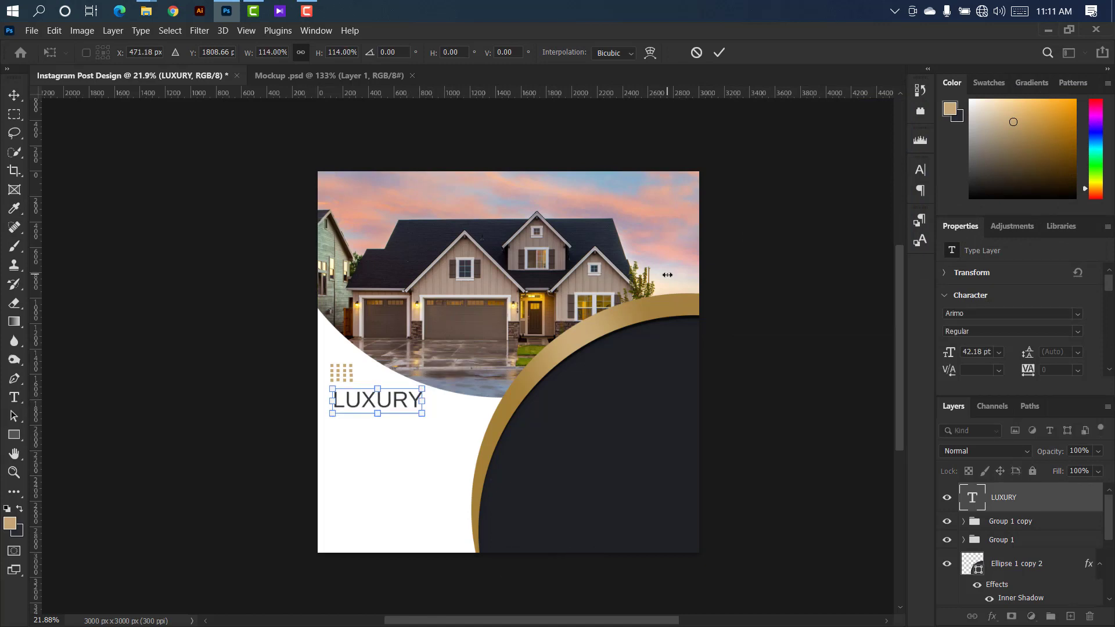
{"action": "left_click", "coordinate": [718, 54]}
{"action": "mouse_move", "coordinate": [355, 402]}
{"action": "left_mouse_down"}
{"action": "mouse_move", "coordinate": [346, 400]}
{"action": "mouse_move", "coordinate": [352, 408]}
{"action": "left_mouse_up"}
- Duplicate the LUXURY text layer and place the copy directly below the original, aligned on the left
{"action": "left_click_drag", "start_coordinate": [1047, 497], "coordinate": [1070, 617]}
{"action": "key", "text": "ctrl+t"}
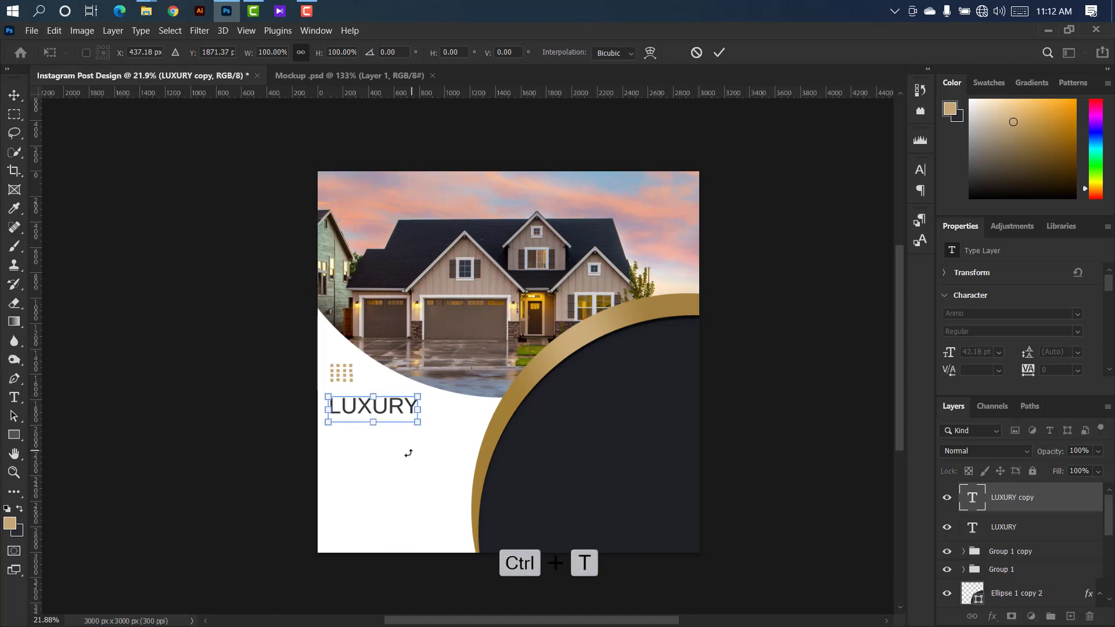
{"action": "left_click_drag", "start_coordinate": [395, 412], "coordinate": [389, 428]}
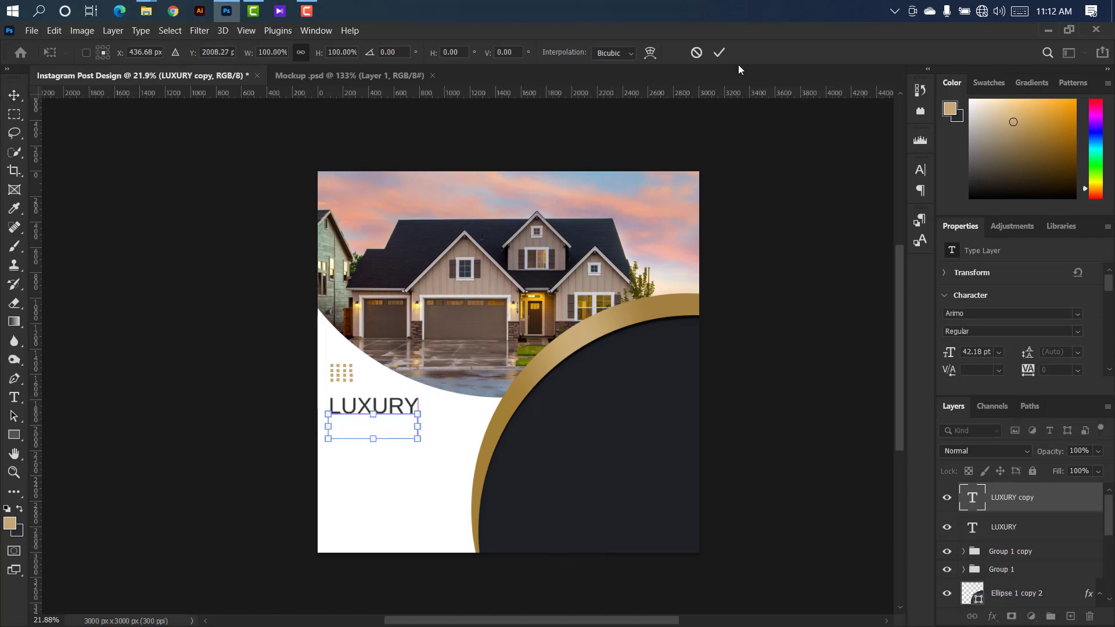
{"action": "left_click", "coordinate": [718, 53]}
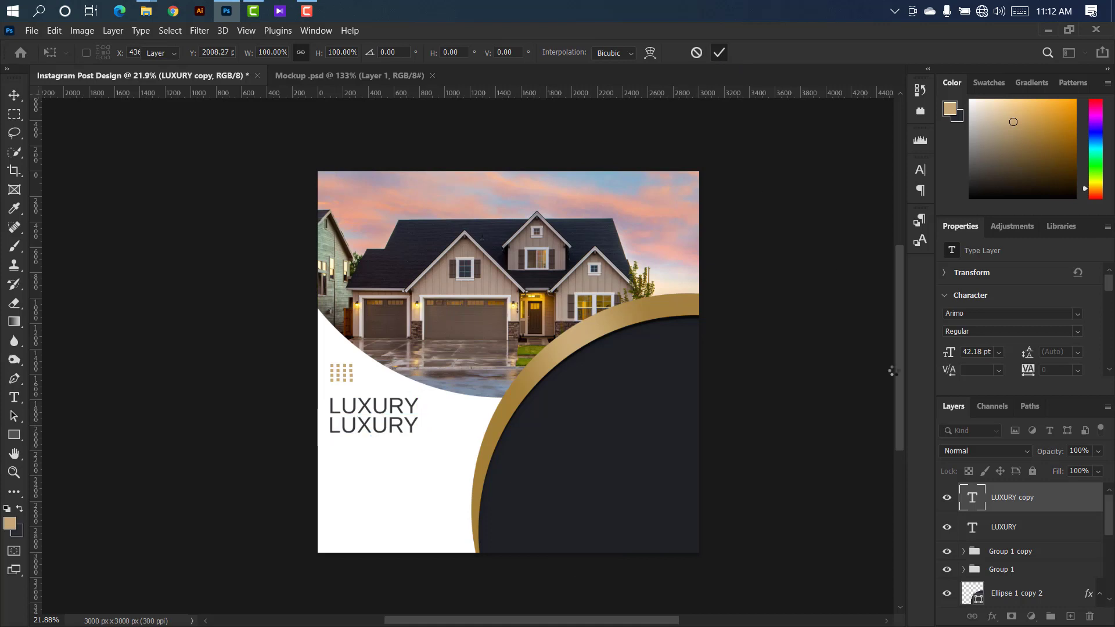
- Change the wording of the duplicated LUXURY text to HOME
{"action": "double_click", "coordinate": [973, 498]}
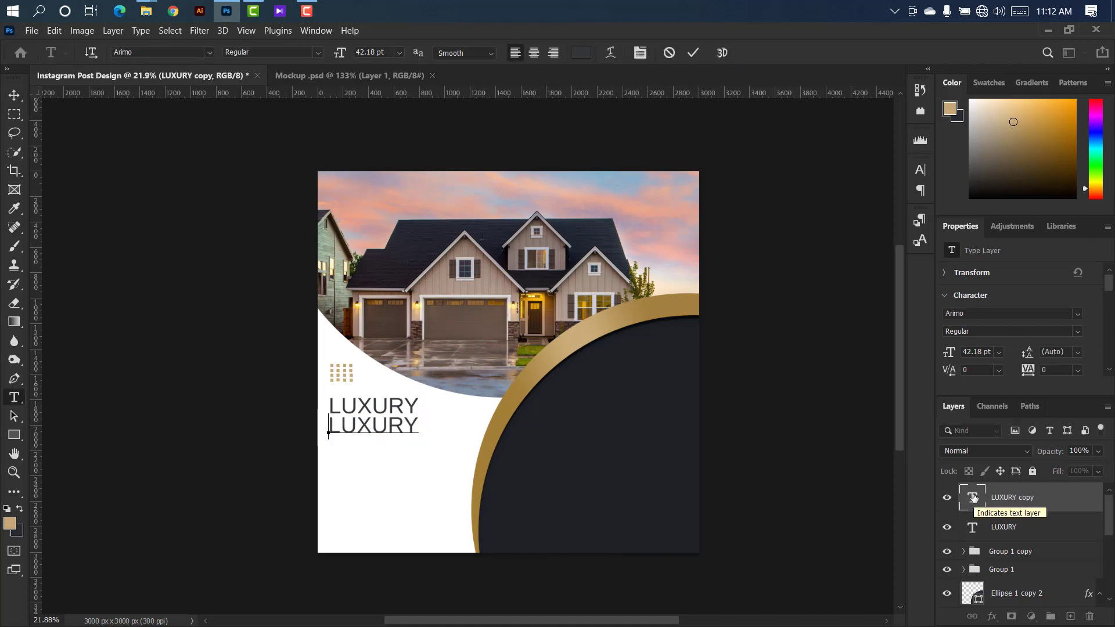
{"action": "key", "text": "BackSpace"}
{"action": "type", "text": "HOME"}
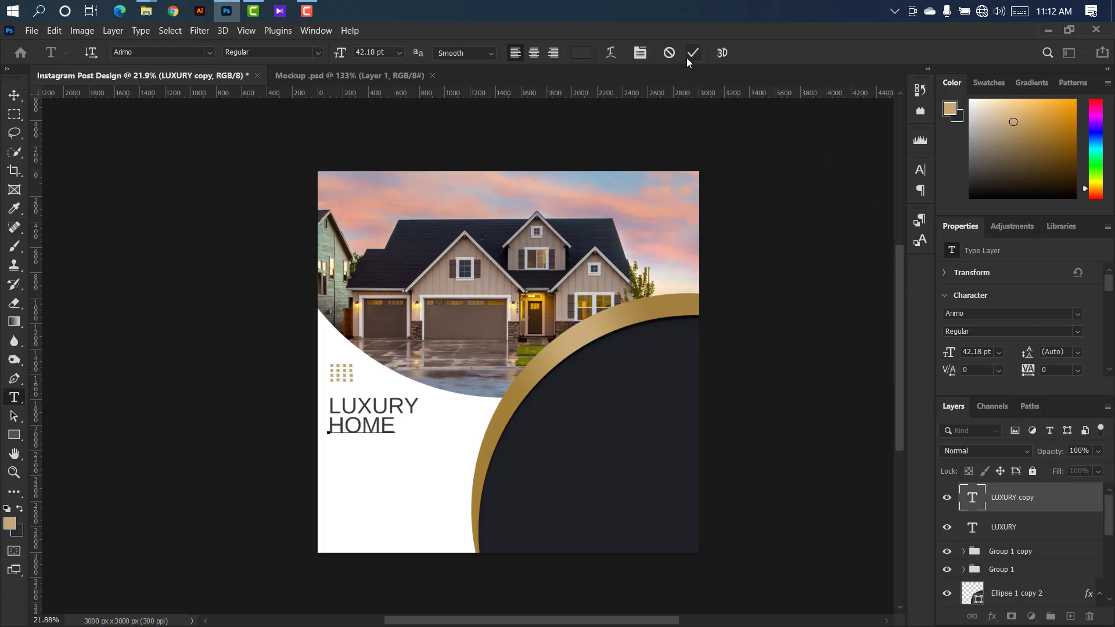
{"action": "left_click", "coordinate": [688, 57]}
- Make the HOME text Bold and colour it a5813b gold, sampled from the curved band
{"action": "left_click", "coordinate": [921, 171]}
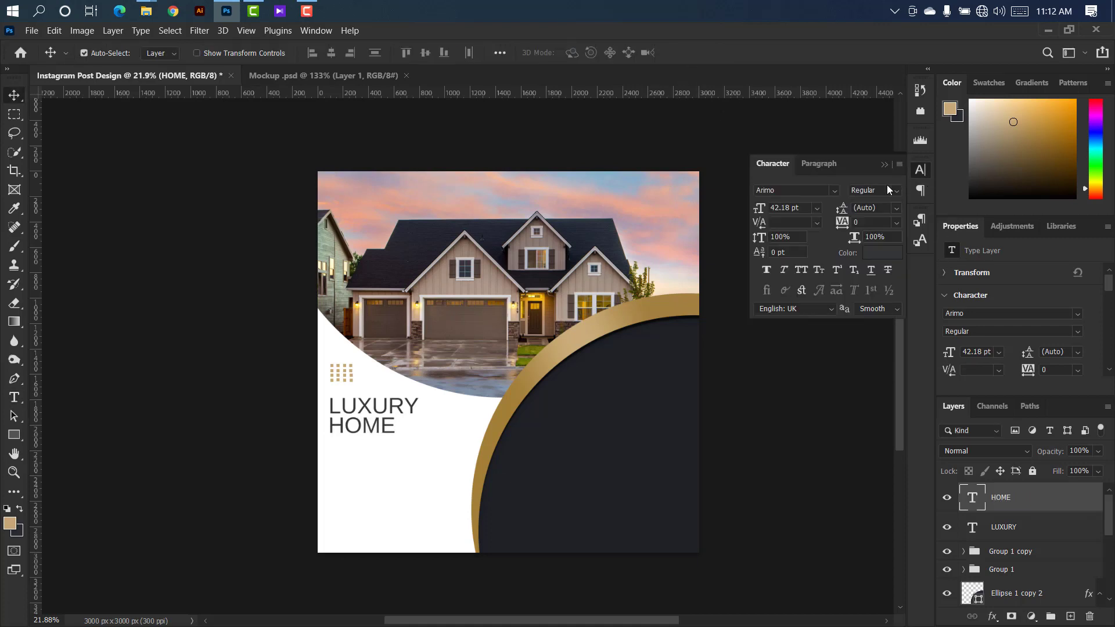
{"action": "left_click", "coordinate": [891, 194]}
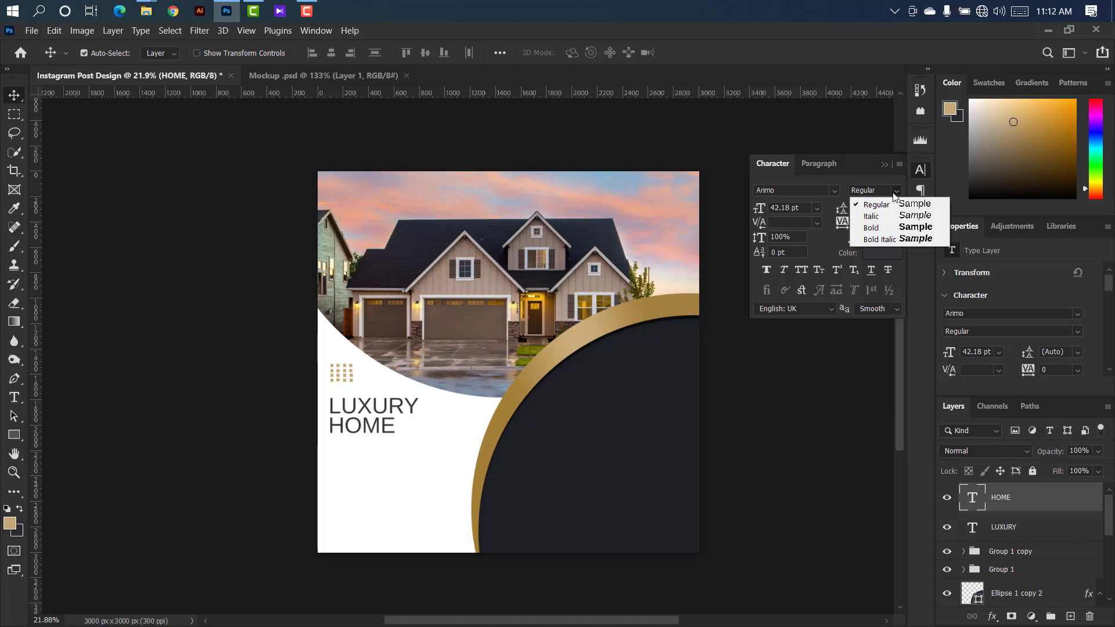
{"action": "left_click", "coordinate": [880, 230]}
{"action": "left_click", "coordinate": [881, 253]}
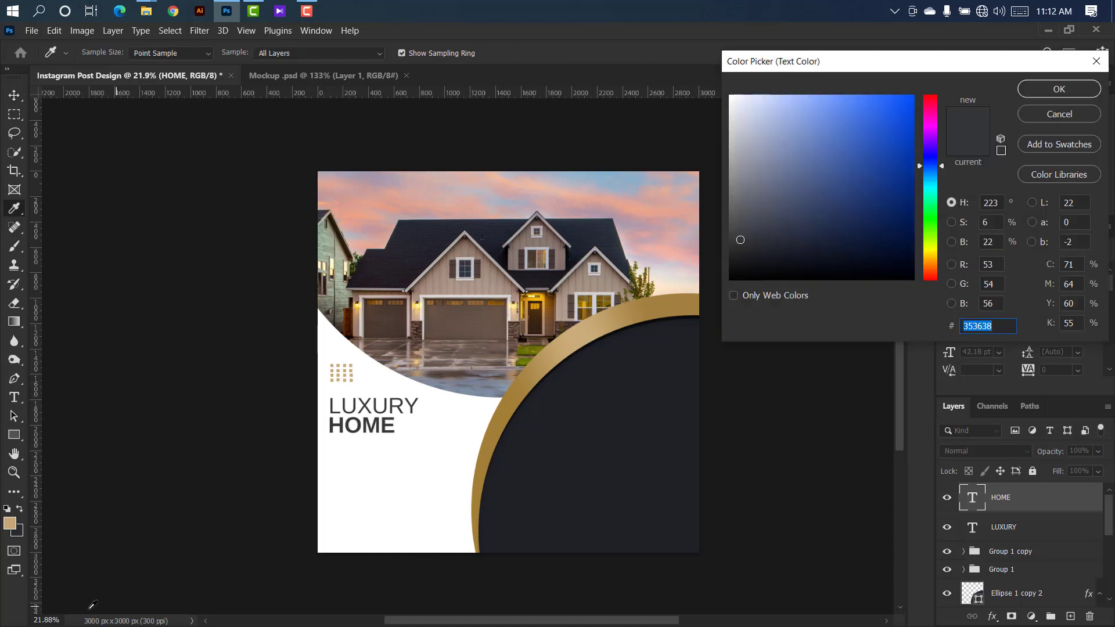
{"action": "left_click", "coordinate": [512, 403]}
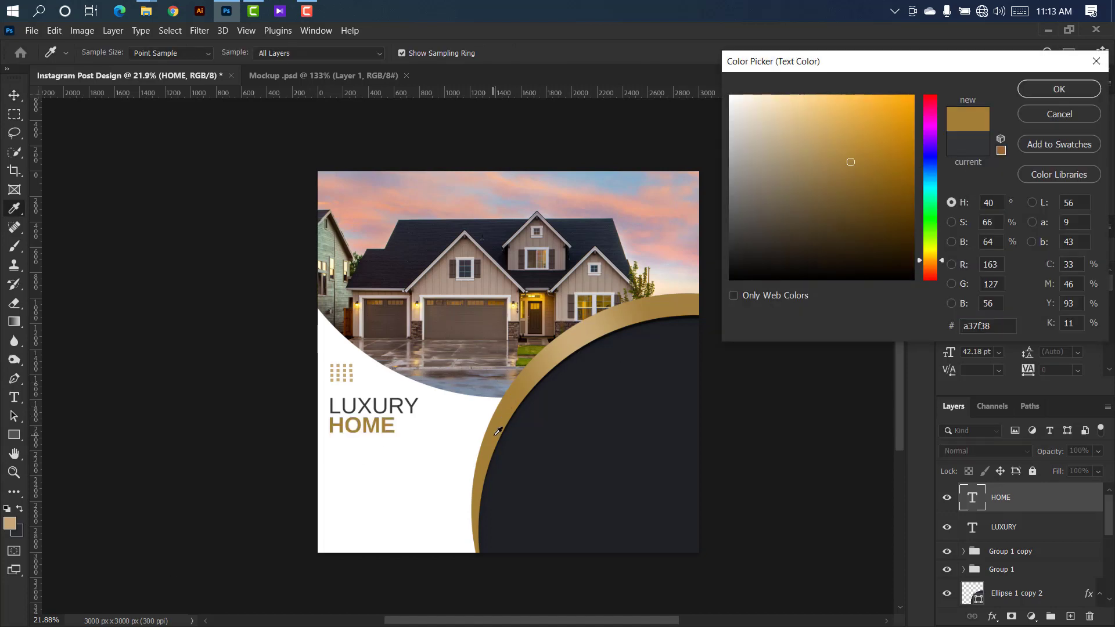
{"action": "left_click", "coordinate": [1039, 89]}
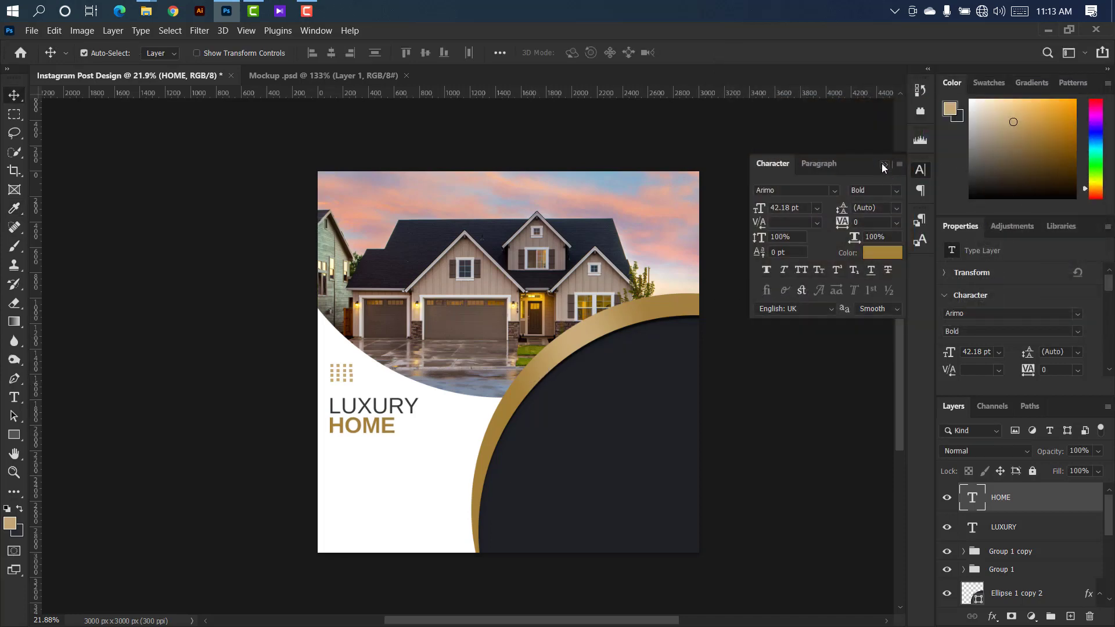
{"action": "left_click", "coordinate": [883, 165]}
- Duplicate the HOME text straight down below itself and change the copy's wording to FOR SALE
{"action": "scroll", "coordinate": [345, 429], "scroll_direction": "up", "scroll_amount": 5}
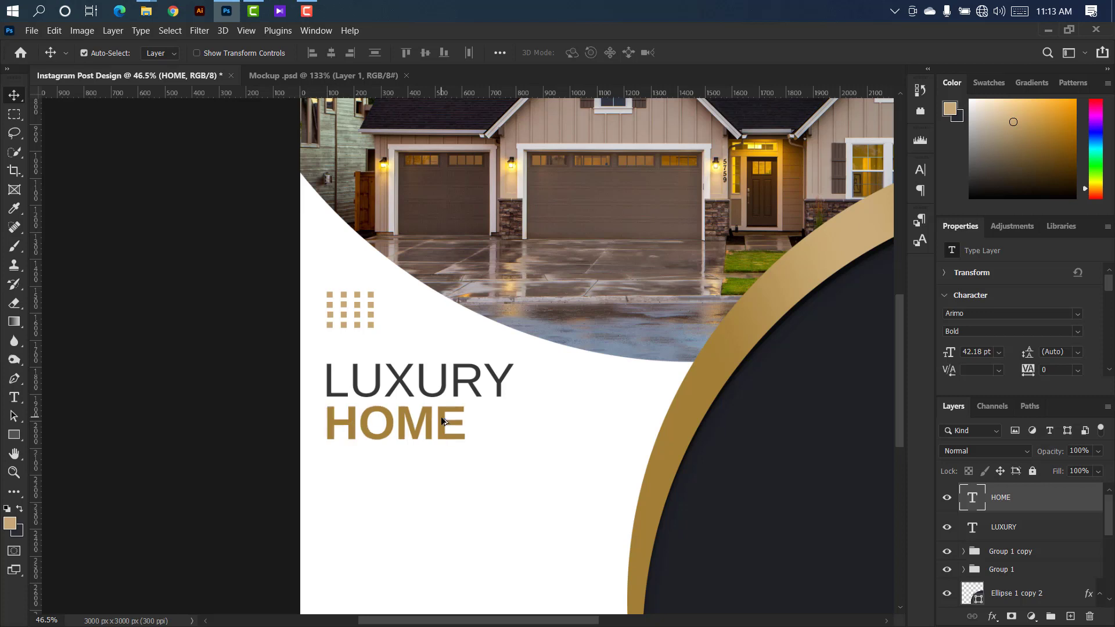
{"action": "left_click_drag", "start_coordinate": [441, 421], "coordinate": [442, 463]}
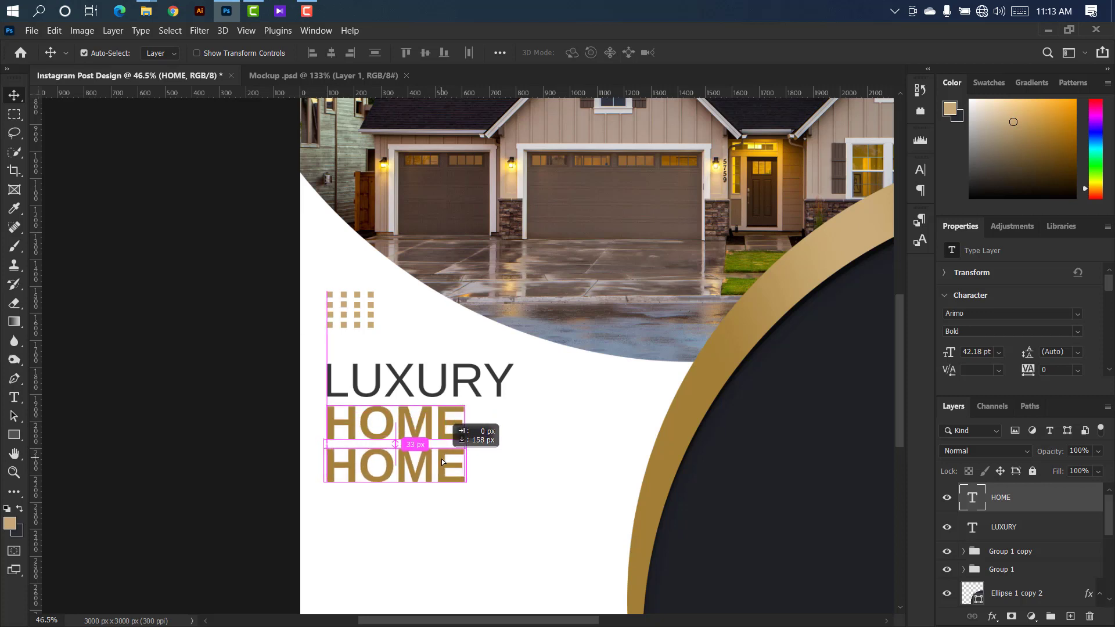
{"action": "double_click", "coordinate": [973, 498]}
{"action": "type", "text": "FO"}
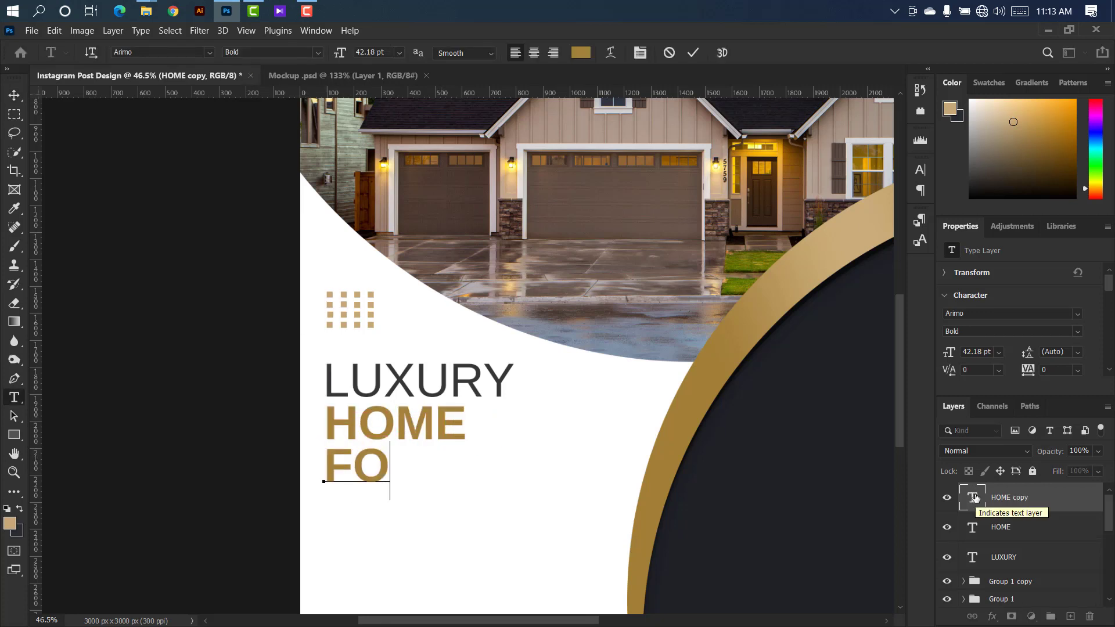
{"action": "type", "text": "R SALE"}
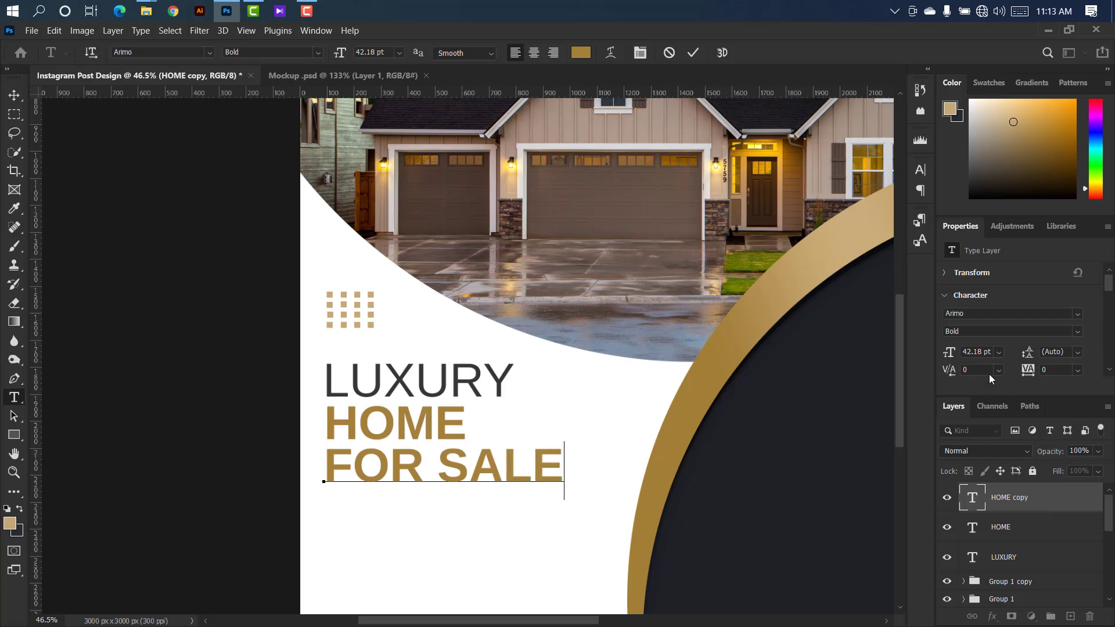
{"action": "left_click", "coordinate": [692, 53]}
- Set the FOR SALE text's colour to 272a30
{"action": "left_click", "coordinate": [919, 170]}
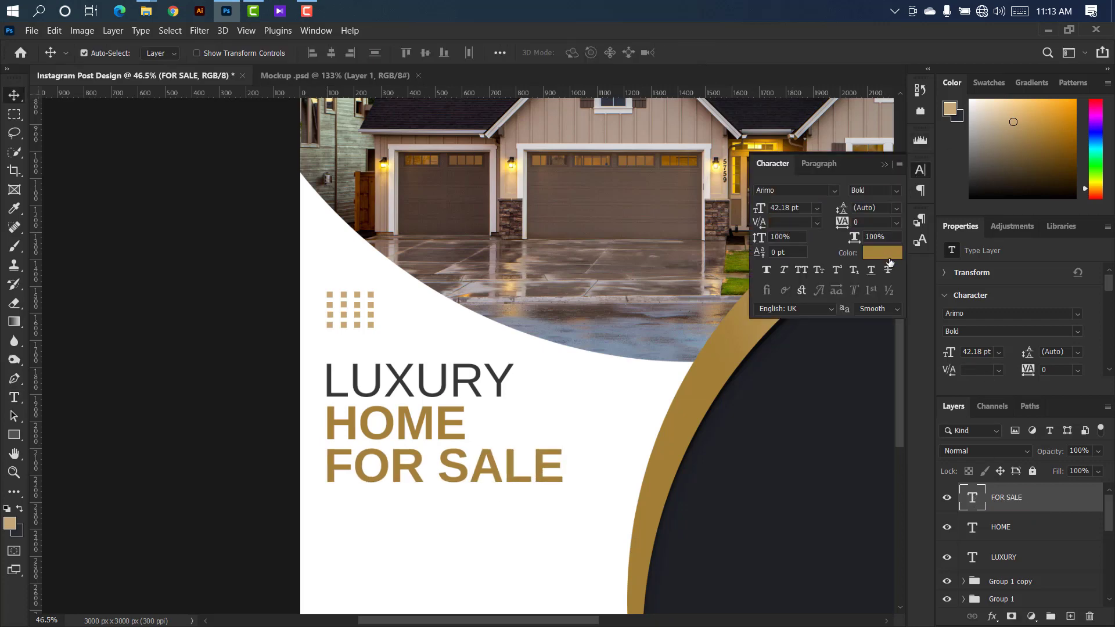
{"action": "left_click", "coordinate": [888, 258]}
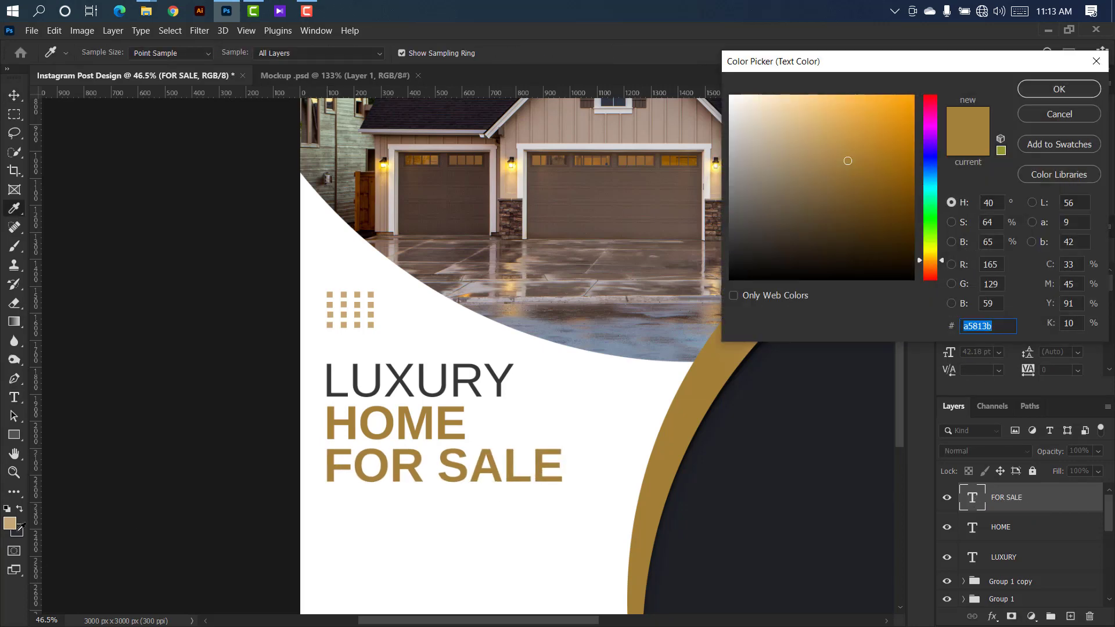
{"action": "type", "text": "272a30"}
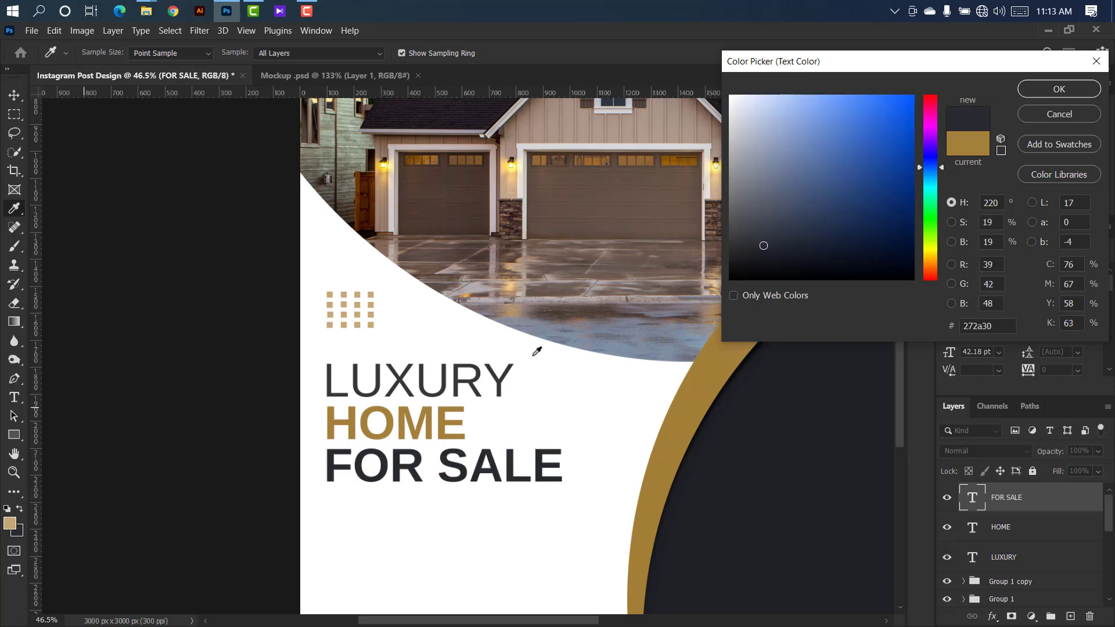
{"action": "left_click", "coordinate": [1058, 89]}
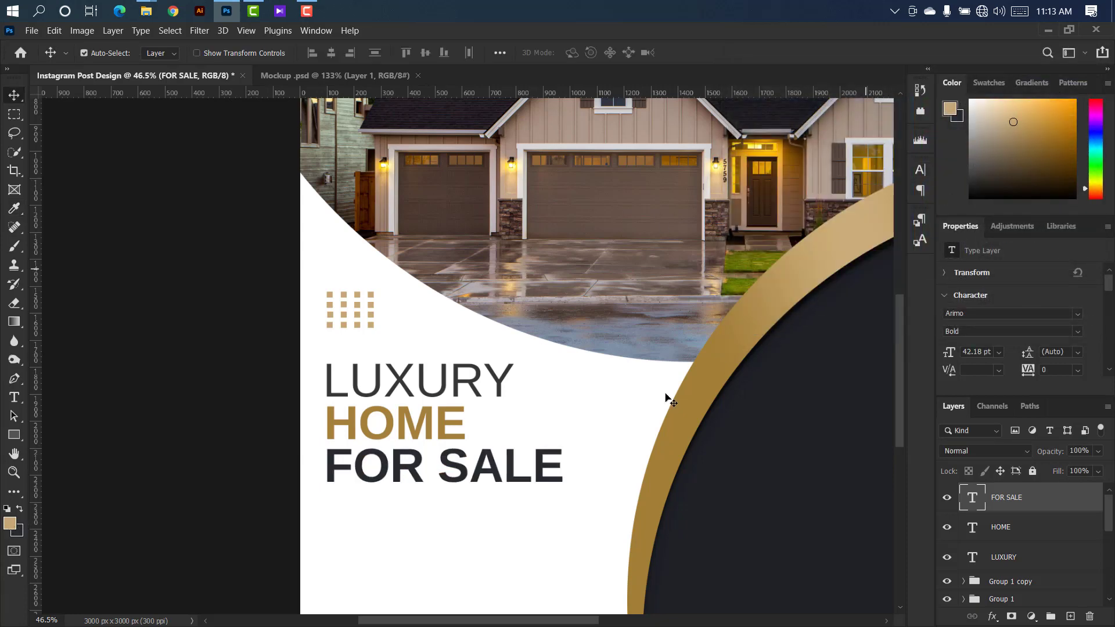
- Add a two-line Lorem ipsum text box in Arimo Bold, 13 pt, below the FOR SALE line
{"action": "scroll", "coordinate": [357, 467], "scroll_direction": "down", "scroll_amount": 3}
{"action": "scroll", "coordinate": [500, 528], "scroll_direction": "down", "scroll_amount": 1}
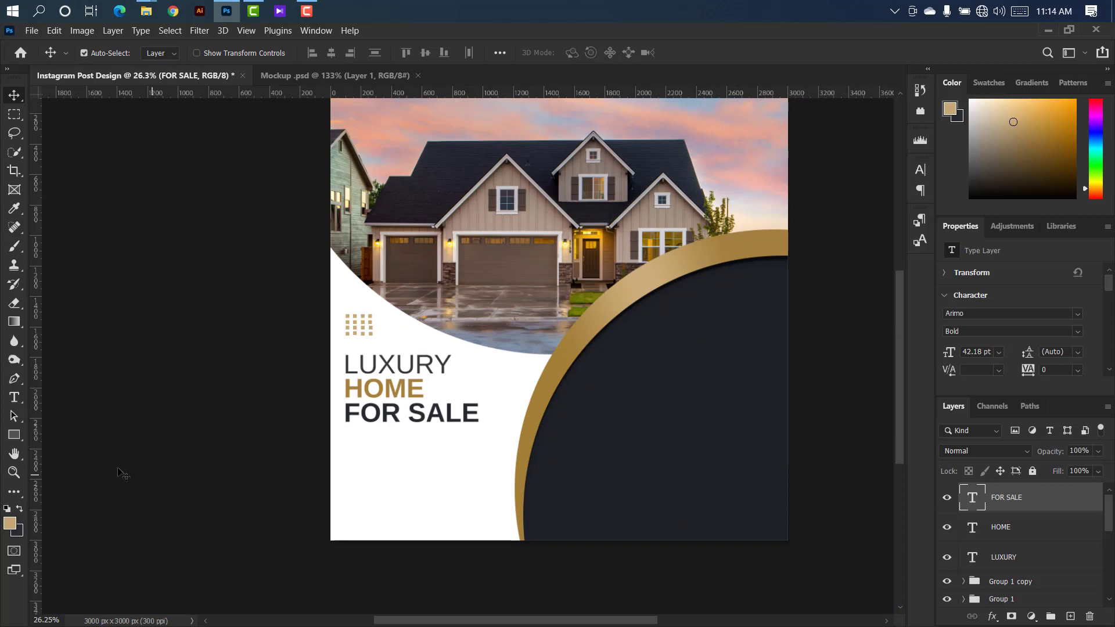
{"action": "left_click", "coordinate": [13, 399]}
{"action": "left_click_drag", "start_coordinate": [346, 444], "coordinate": [502, 458]}
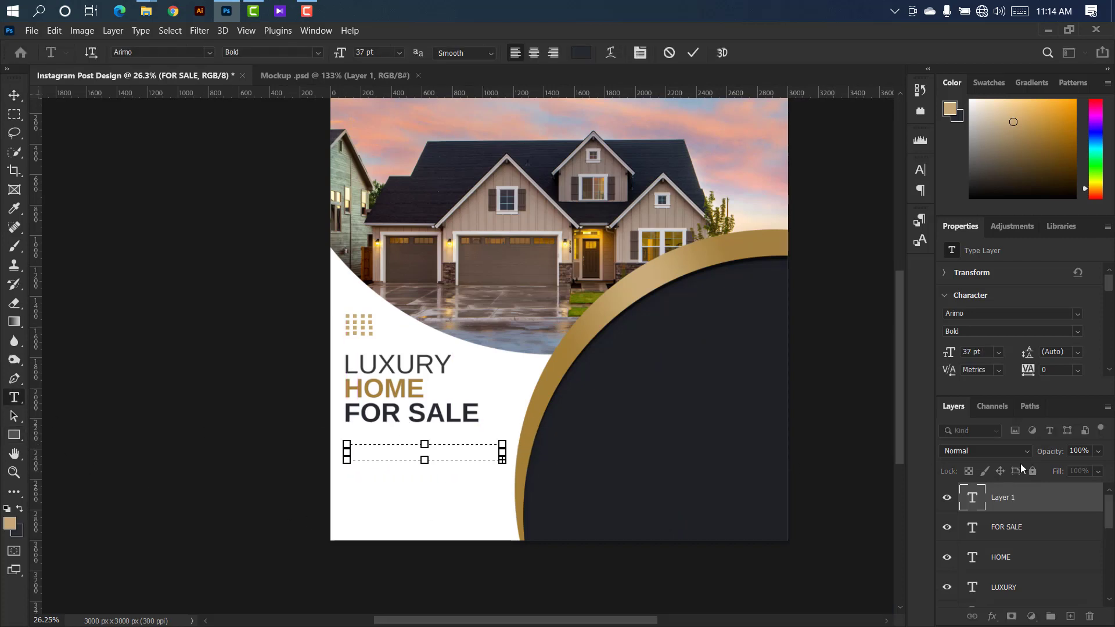
{"action": "left_click", "coordinate": [919, 171]}
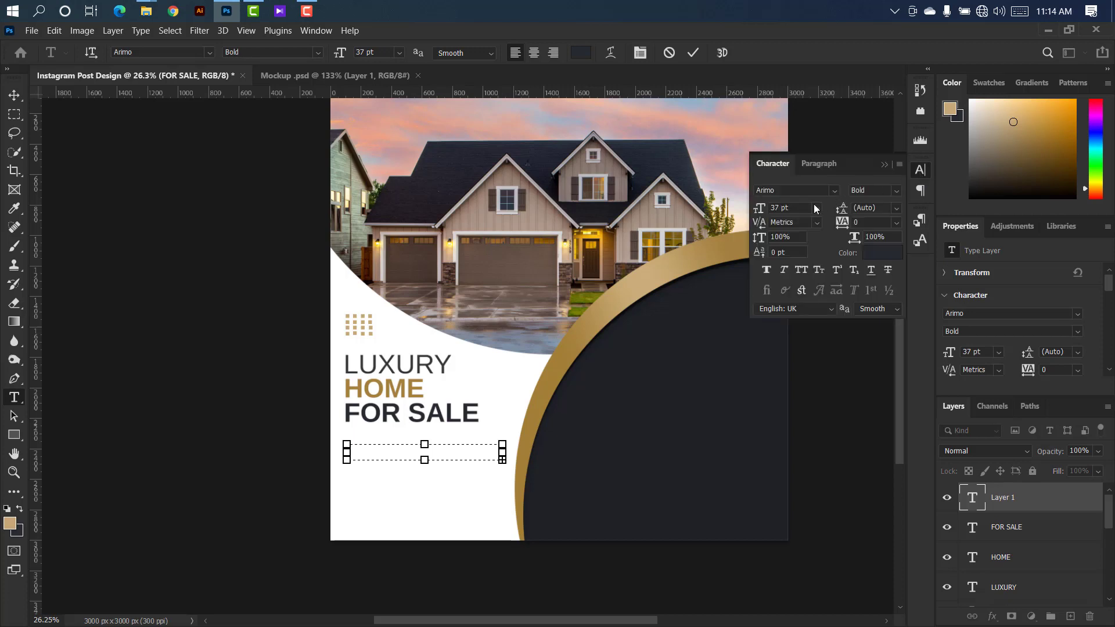
{"action": "left_click", "coordinate": [779, 207]}
{"action": "type", "text": "13"}
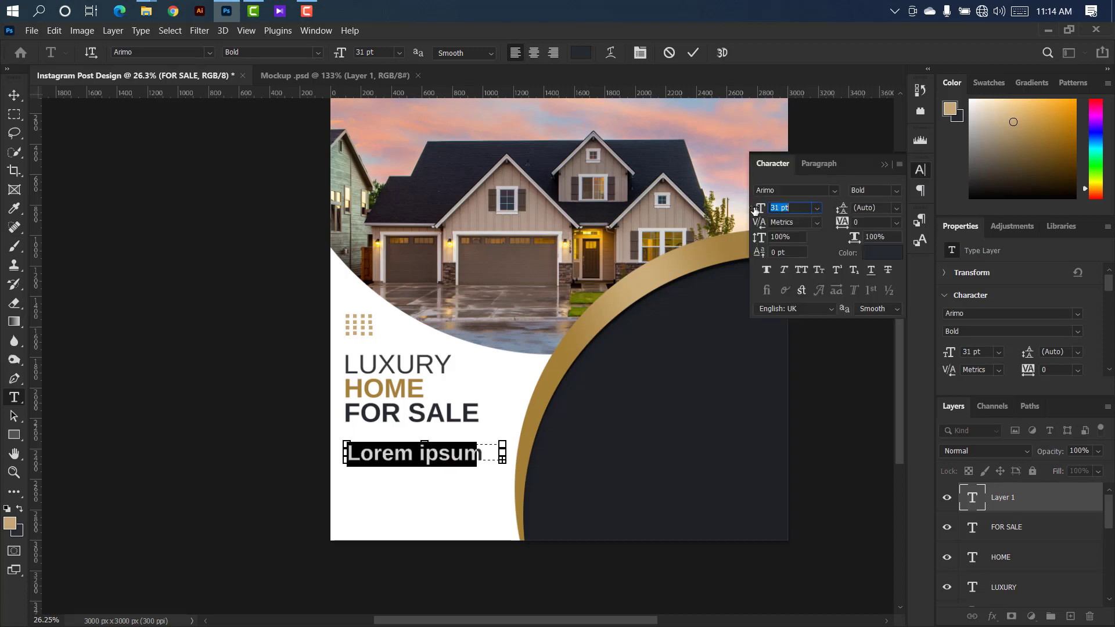
{"action": "key", "text": "Return"}
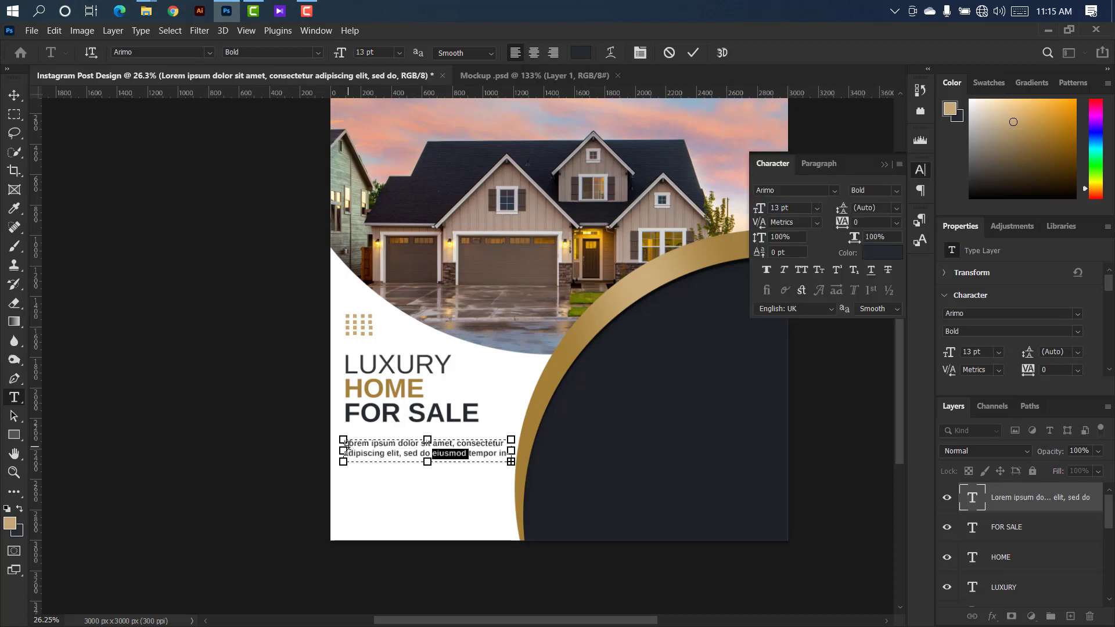
{"action": "left_click", "coordinate": [886, 163]}
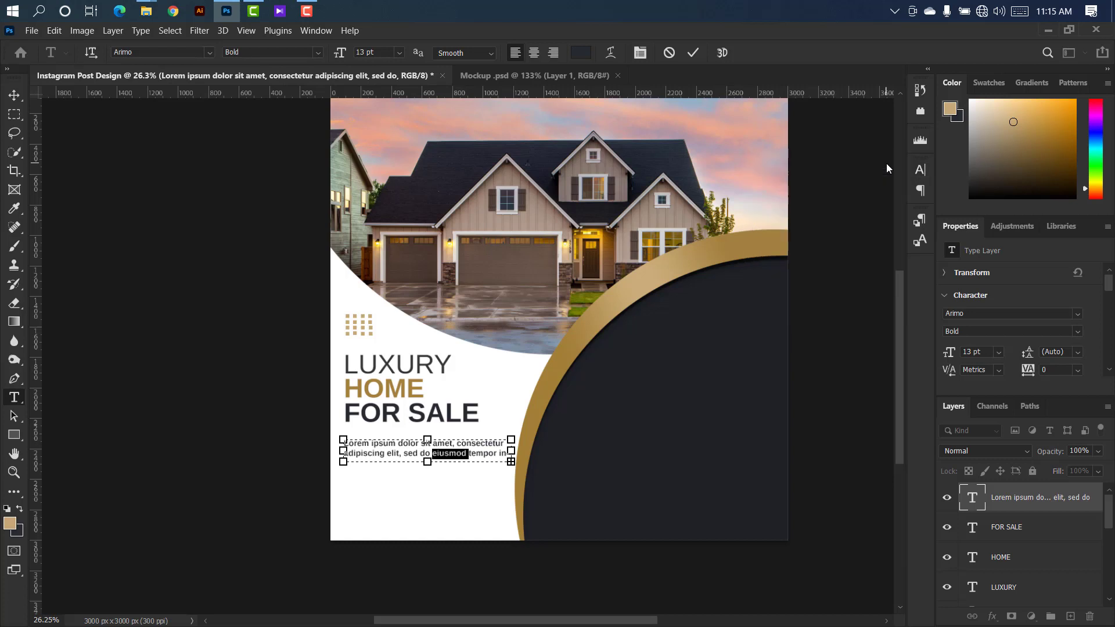
{"action": "left_click", "coordinate": [692, 53]}
- Set the Lorem ipsum paragraph's font size to 16 pt
{"action": "left_click", "coordinate": [920, 169]}
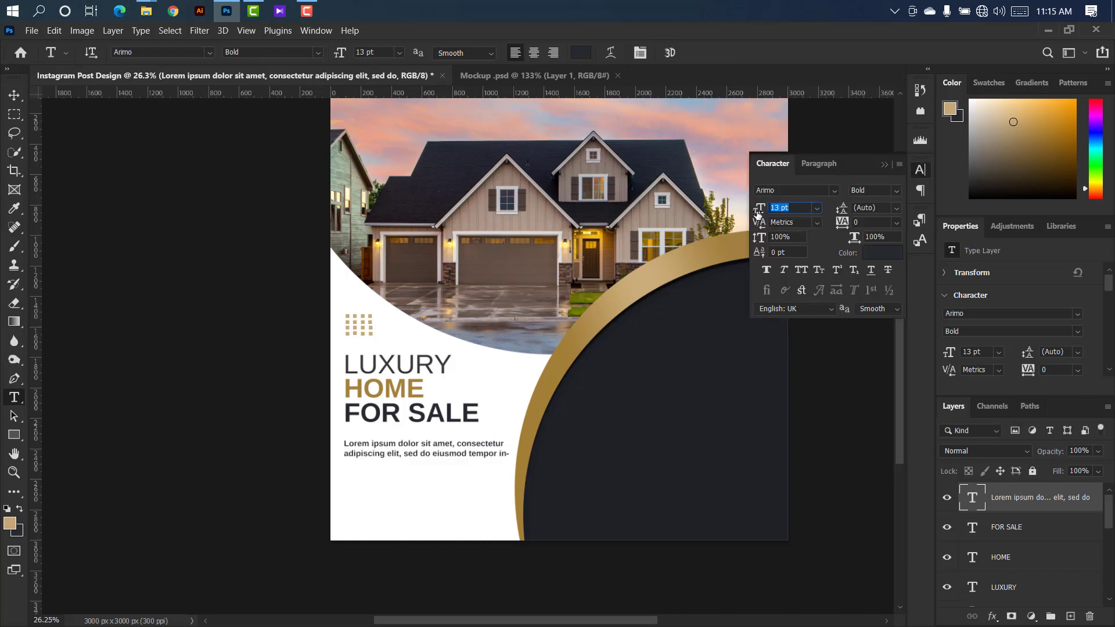
{"action": "type", "text": "16"}
{"action": "key", "text": "Return"}
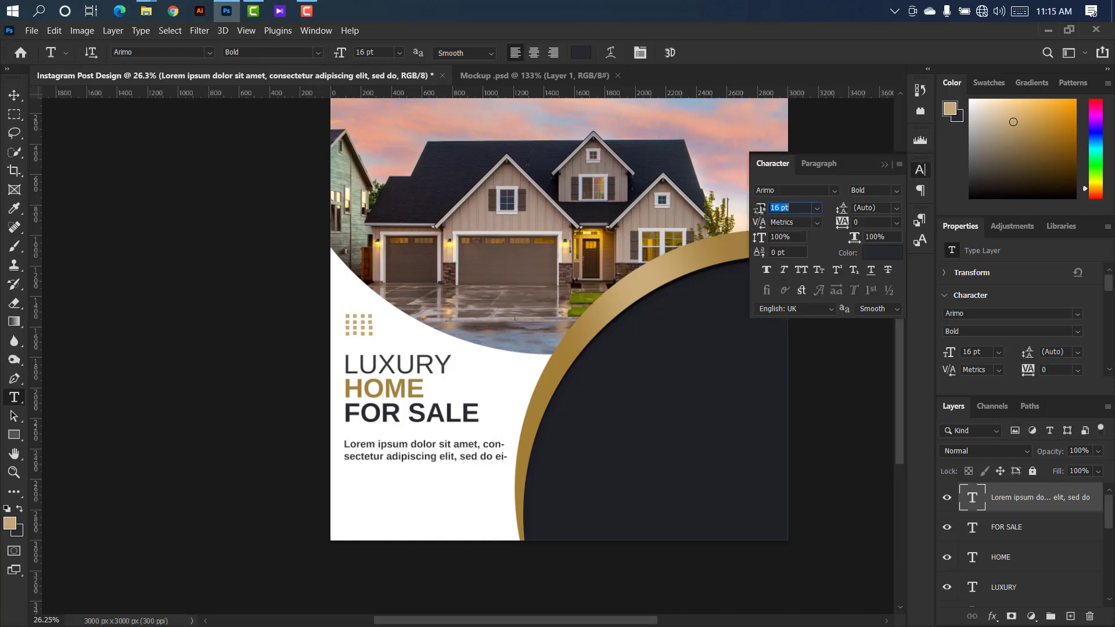
{"action": "left_click", "coordinate": [884, 166]}
- Scale the Lorem ipsum paragraph down slightly to about 15.06 pt and move it closer to the FOR SALE line
{"action": "key", "text": "ctrl+t"}
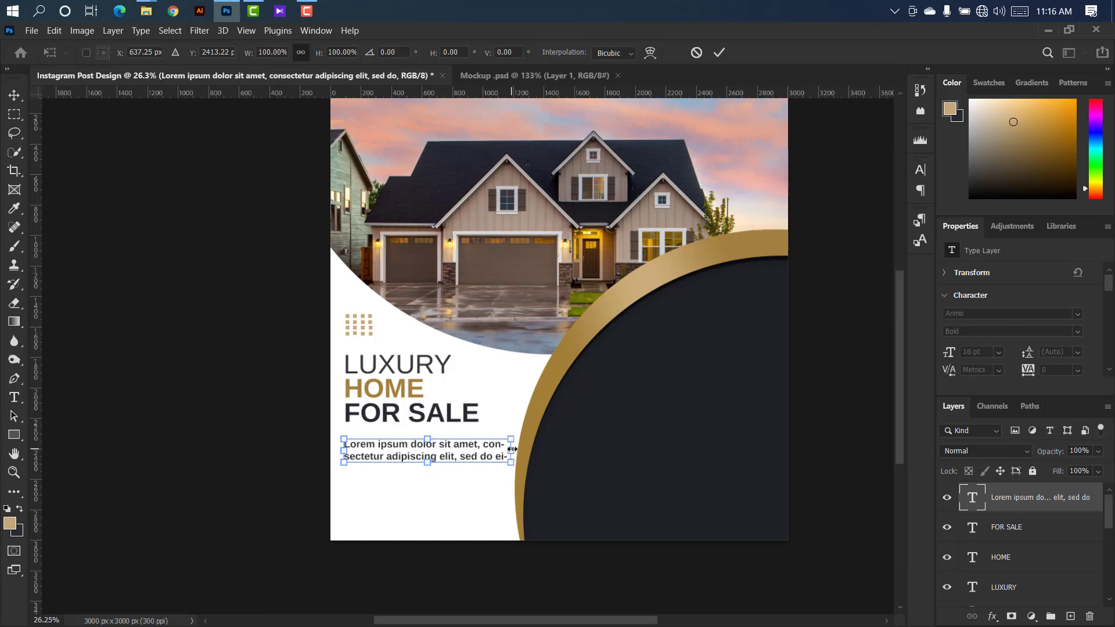
{"action": "left_click_drag", "start_coordinate": [511, 449], "coordinate": [502, 449]}
{"action": "left_click", "coordinate": [719, 52]}
{"action": "left_click", "coordinate": [14, 95]}
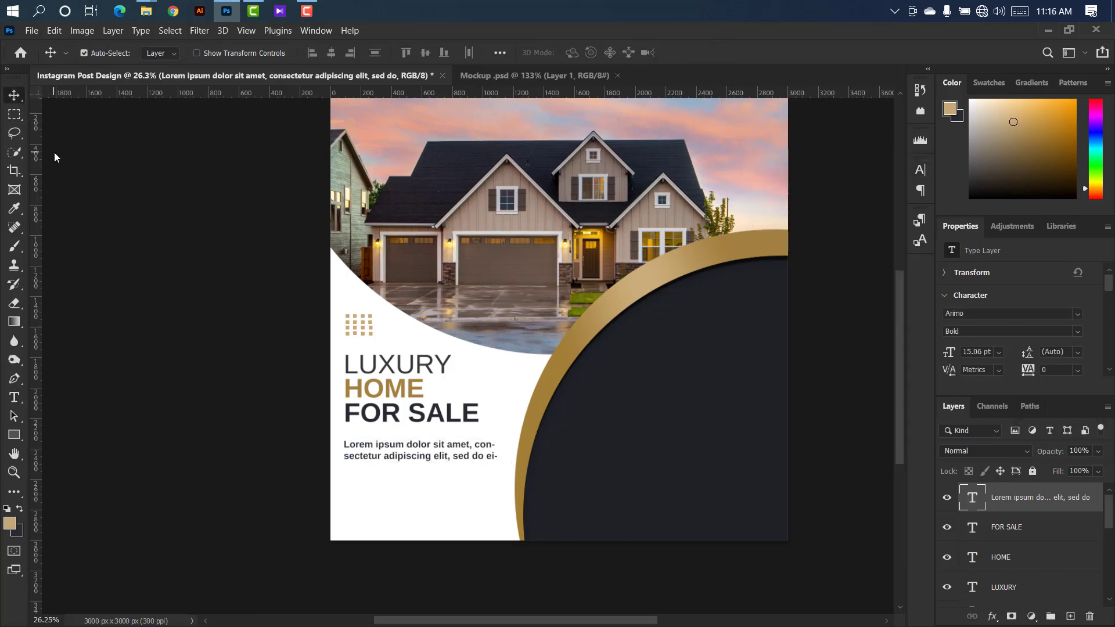
{"action": "scroll", "coordinate": [348, 438], "scroll_direction": "up", "scroll_amount": 3}
{"action": "scroll", "coordinate": [322, 324], "scroll_direction": "down", "scroll_amount": 2}
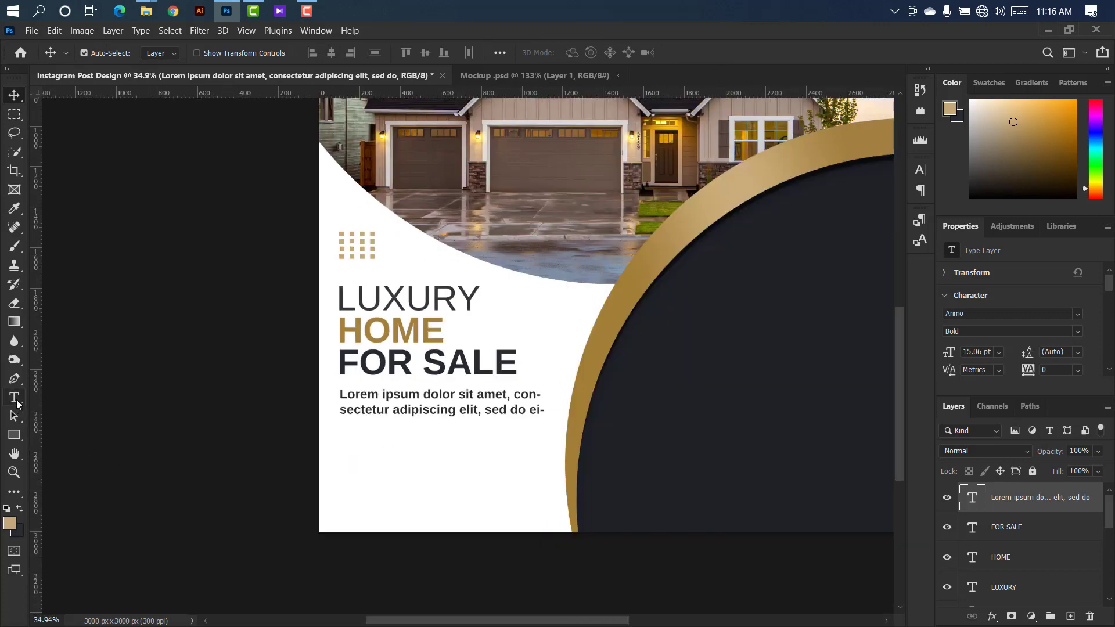
- Add the text What A Beautiful Home in Arimo Bold, 14.86 pt, below the Lorem ipsum paragraph
{"action": "left_click", "coordinate": [16, 400]}
{"action": "left_click", "coordinate": [347, 436]}
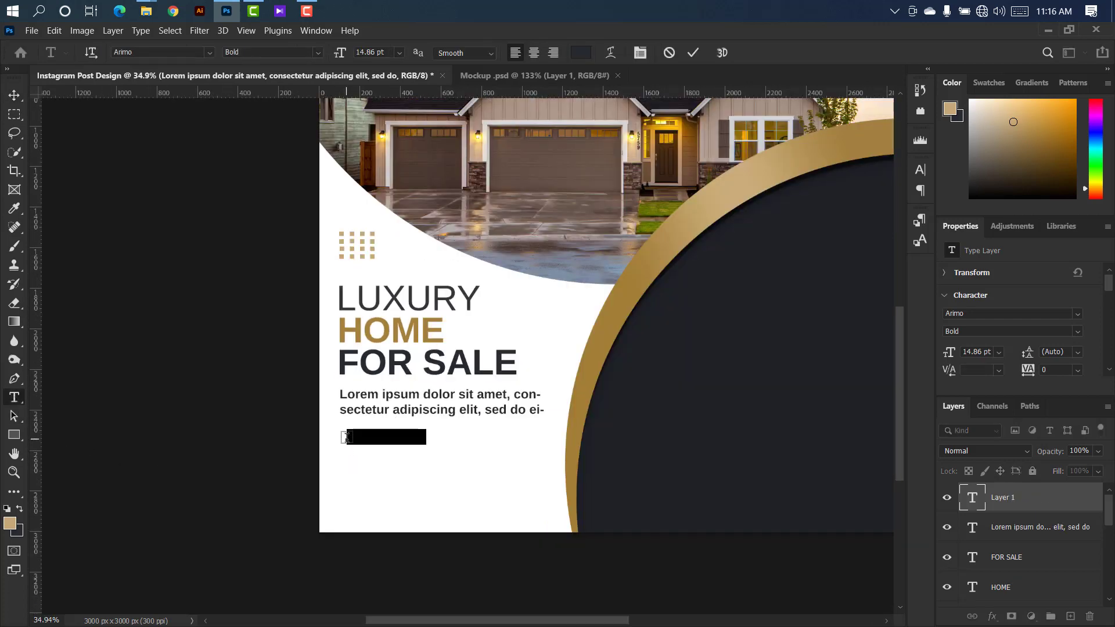
{"action": "key", "text": "BackSpace"}
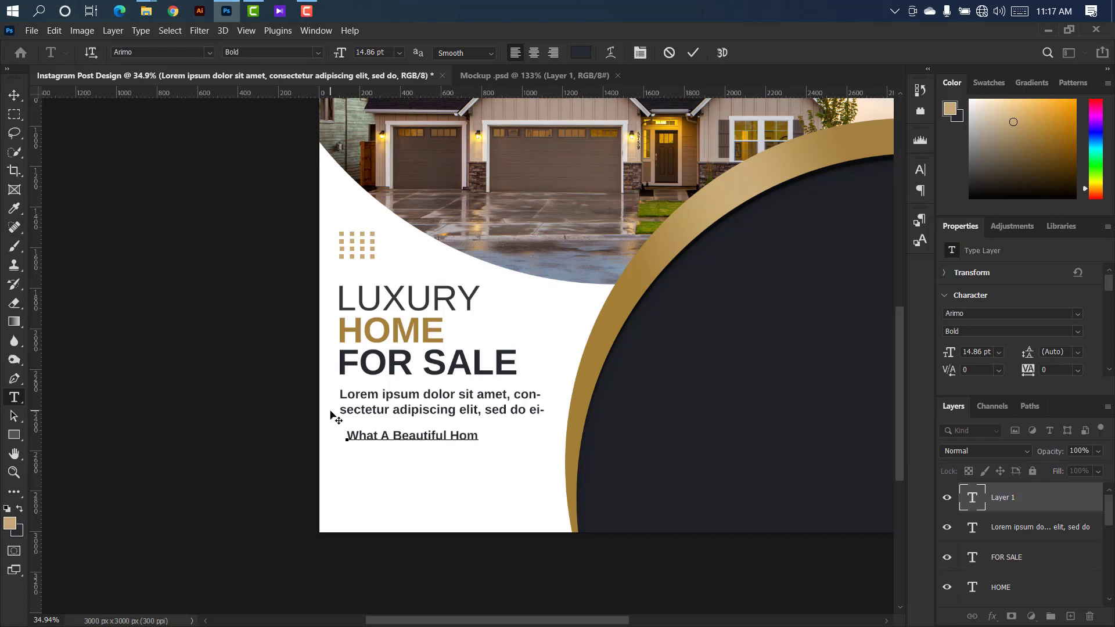
{"action": "left_click", "coordinate": [692, 52]}
- Colour the What A Beautiful Home text a5813b gold, sampled from the HOME text
{"action": "left_click", "coordinate": [920, 170]}
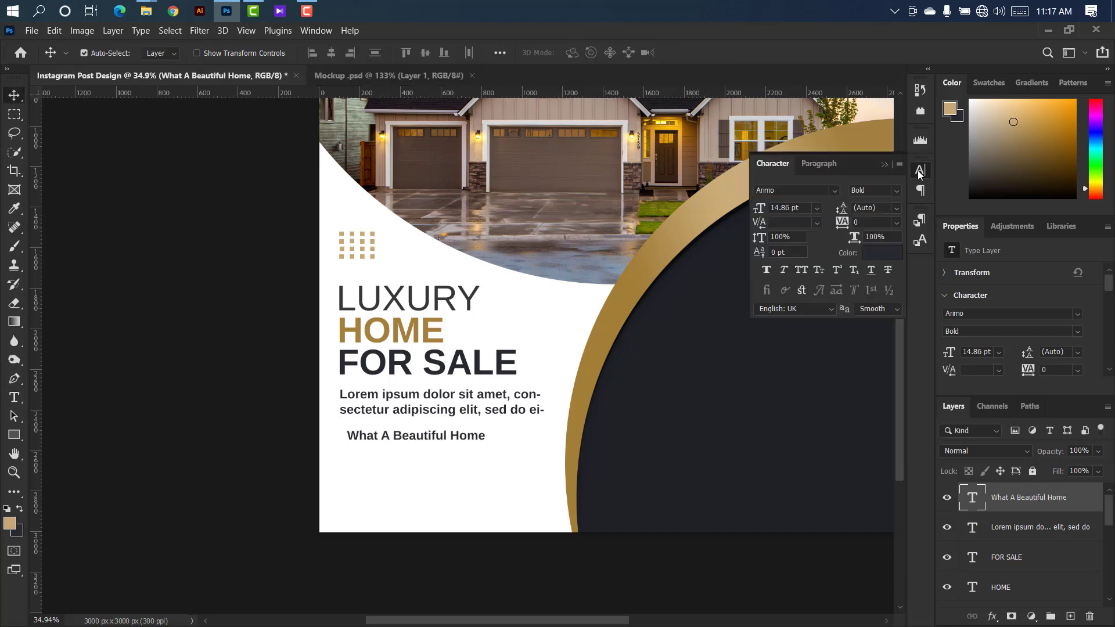
{"action": "left_click", "coordinate": [873, 252]}
{"action": "left_click", "coordinate": [435, 326]}
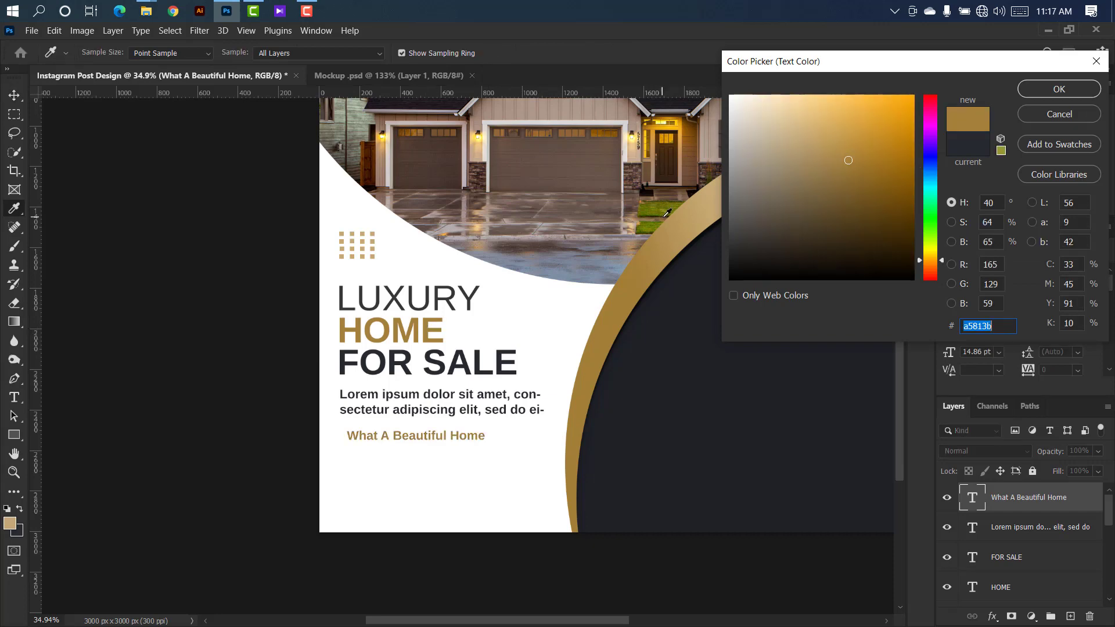
{"action": "left_click", "coordinate": [1026, 96]}
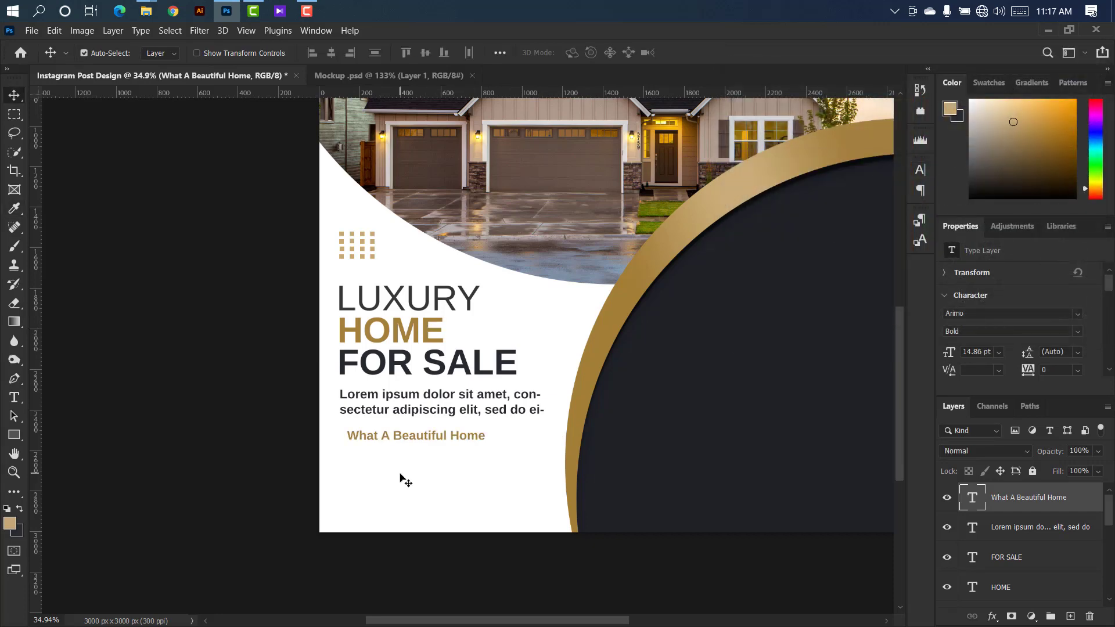
- Scale the What A Beautiful Home text up to about 16.35 pt and align its left edge with the paragraph
{"action": "scroll", "coordinate": [402, 477], "scroll_direction": "up", "scroll_amount": 3}
{"action": "left_click_drag", "start_coordinate": [484, 417], "coordinate": [553, 415]}
{"action": "key", "text": "ctrl+t"}
{"action": "left_click", "coordinate": [718, 52]}
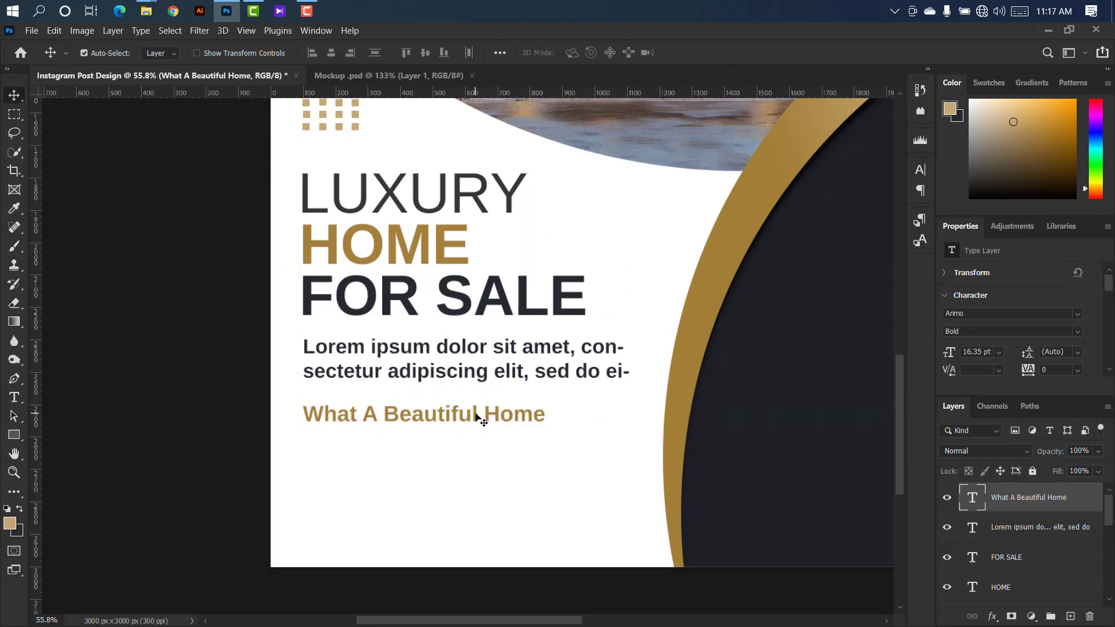
- Duplicate the What A Beautiful Home text directly below itself and change the copy to In New York?
{"action": "left_click_drag", "start_coordinate": [481, 416], "coordinate": [474, 435]}
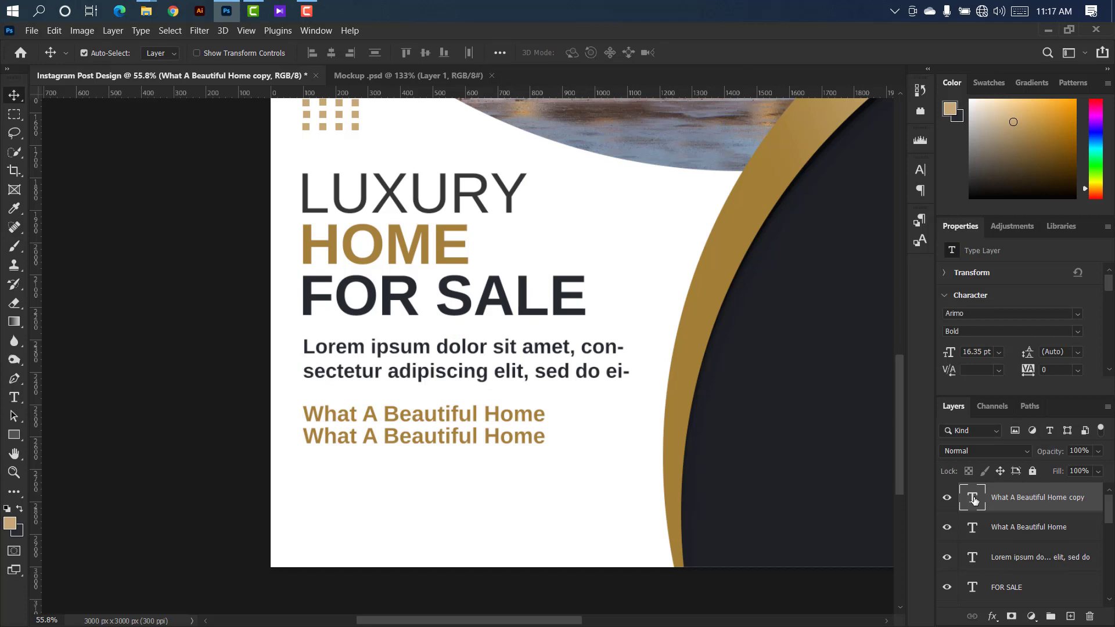
{"action": "double_click", "coordinate": [973, 498]}
{"action": "type", "text": "In "}
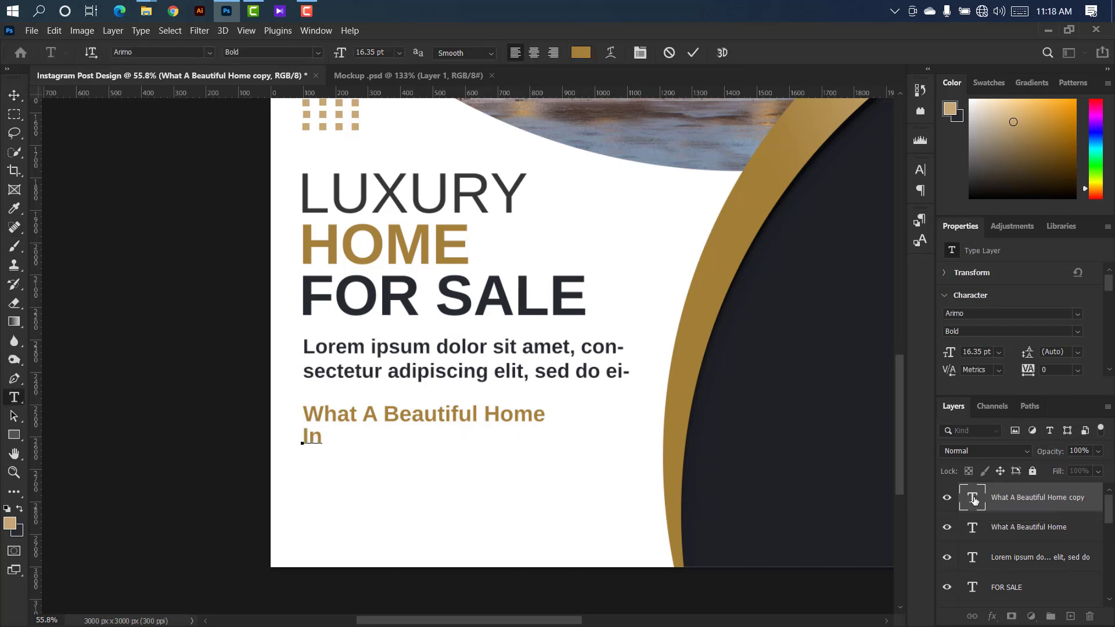
{"action": "type", "text": "New York?"}
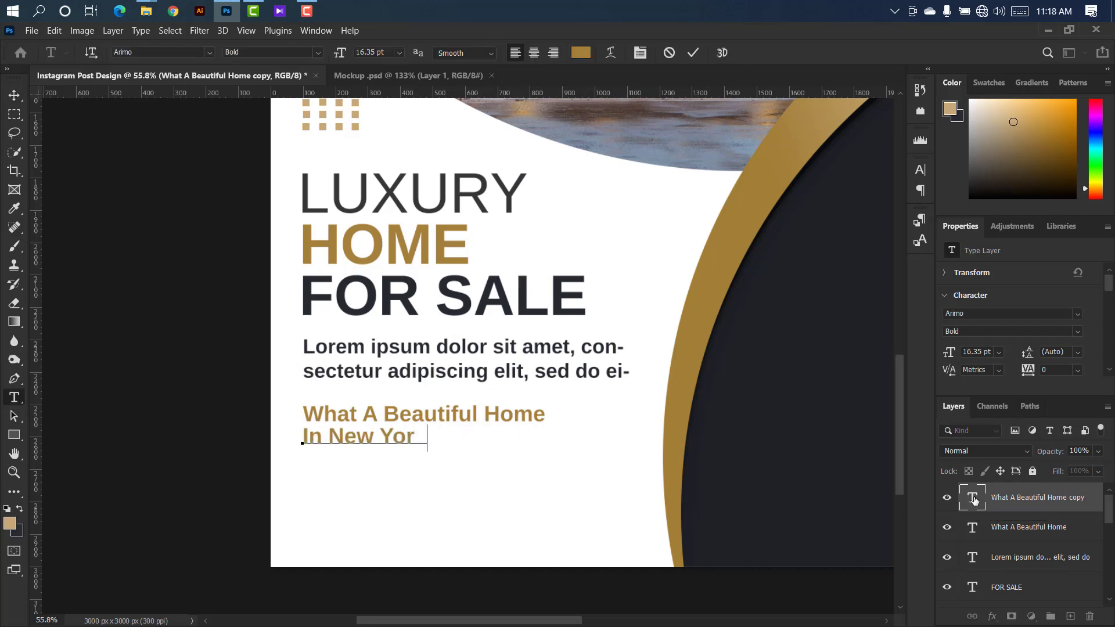
{"action": "left_click", "coordinate": [692, 53]}
{"action": "key", "text": "v"}
- Move all the text layers from LUXURY to In New York? down together by about 200 px
{"action": "scroll", "coordinate": [455, 253], "scroll_direction": "down", "scroll_amount": 5}
{"action": "left_click", "coordinate": [1058, 539], "text": "ctrl"}
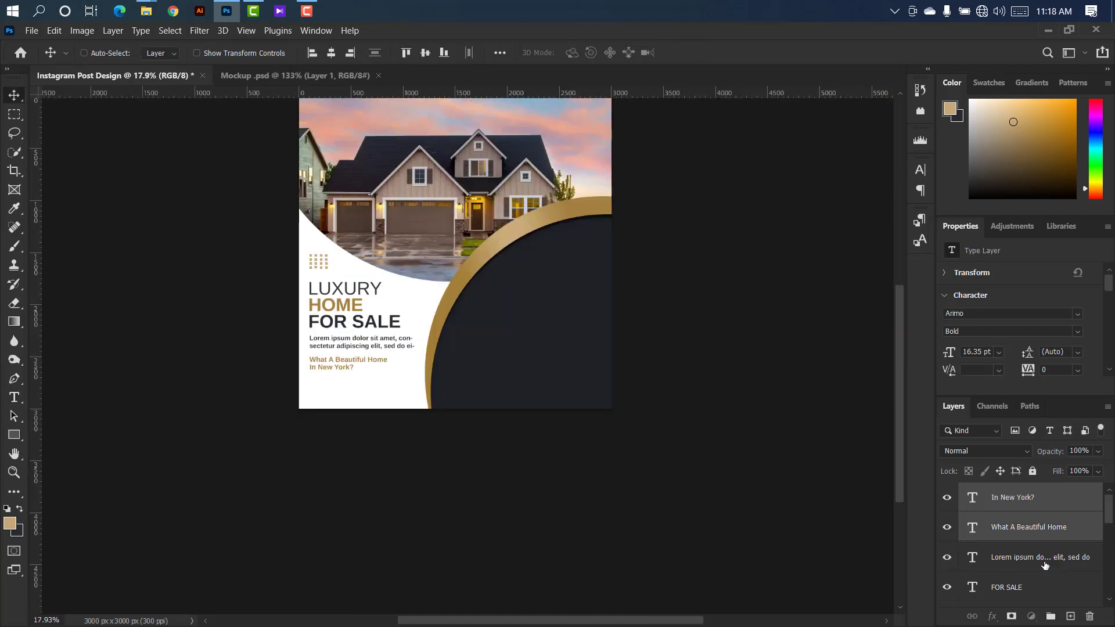
{"action": "left_click", "coordinate": [1045, 564], "text": "ctrl"}
{"action": "left_click", "coordinate": [1068, 587], "text": "ctrl"}
{"action": "scroll", "coordinate": [1028, 552], "scroll_direction": "down", "scroll_amount": 3}
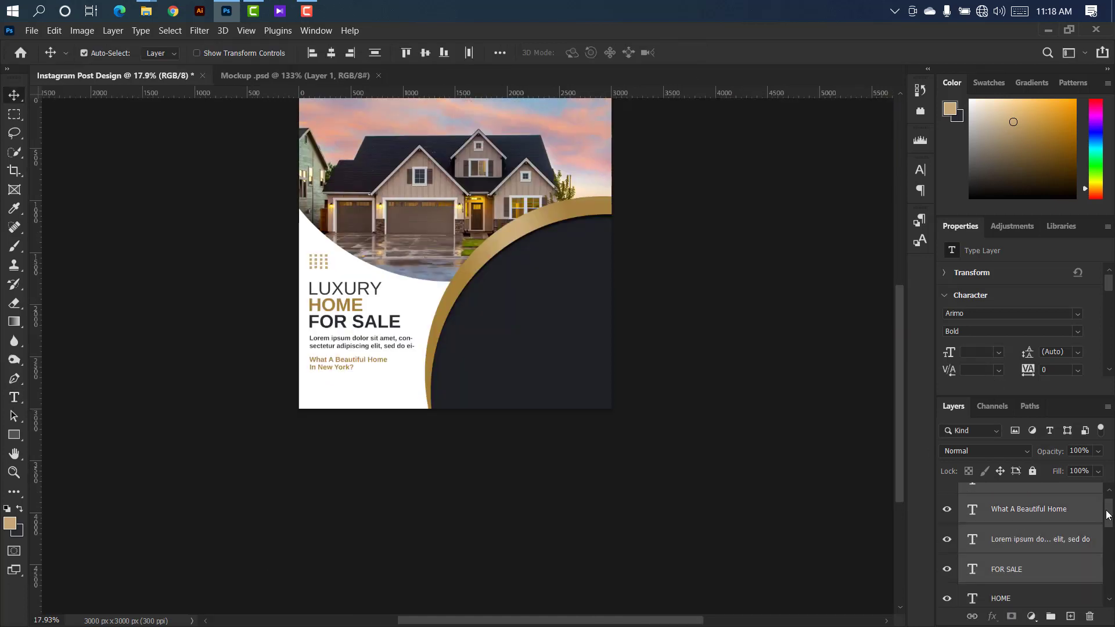
{"action": "left_click", "coordinate": [1027, 543], "text": "ctrl"}
{"action": "left_click", "coordinate": [1028, 574], "text": "ctrl"}
{"action": "key", "text": "shift+Down"}
{"action": "key", "text": "shift+Down"}
{"action": "key", "text": "shift+Down"}
{"action": "key", "text": "shift+Down"}
{"action": "key", "text": "shift+Down"}
{"action": "key", "text": "shift+Down"}
{"action": "key", "text": "shift+Down"}
{"action": "key", "text": "shift+Down"}
{"action": "key", "text": "shift+Down"}
{"action": "key", "text": "shift+Down"}
{"action": "key", "text": "shift+Down"}
{"action": "key", "text": "shift+Down"}
{"action": "key", "text": "shift+Down"}
{"action": "key", "text": "shift+Down"}
{"action": "key", "text": "shift+Down"}
{"action": "key", "text": "shift+Down"}
{"action": "key", "text": "shift+Down"}
{"action": "key", "text": "shift+Down"}
{"action": "key", "text": "shift+Down"}
{"action": "key", "text": "shift+Down"}
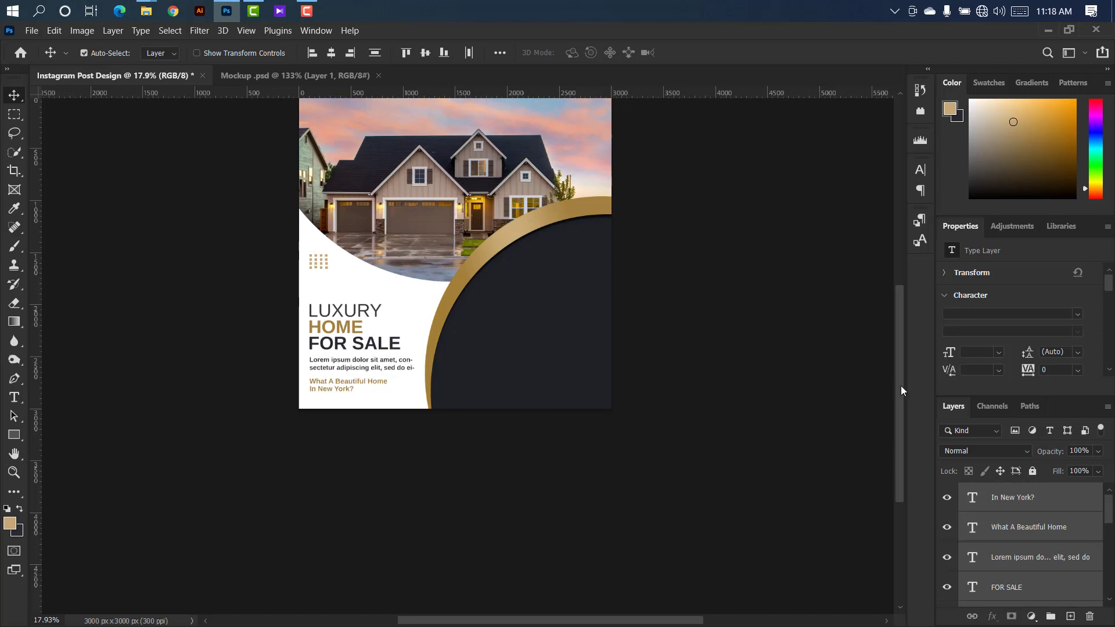
- Group all the selected text layers, from LUXURY to In New York?, into one layer group
{"action": "left_click_drag", "start_coordinate": [899, 390], "coordinate": [896, 366]}
{"action": "scroll", "coordinate": [1031, 575], "scroll_direction": "down", "scroll_amount": 5}
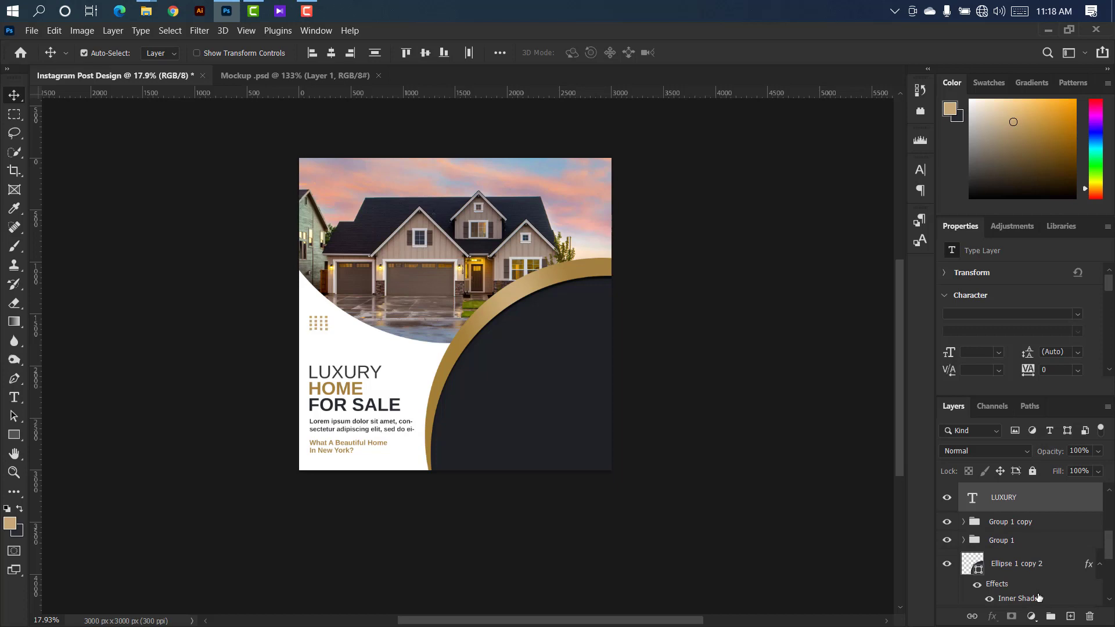
{"action": "left_click", "coordinate": [1051, 616]}
- Move the square-dot pattern, made of Group 1 and Group 1 copy, down closer to the LUXURY heading
{"action": "left_click", "coordinate": [1045, 511]}
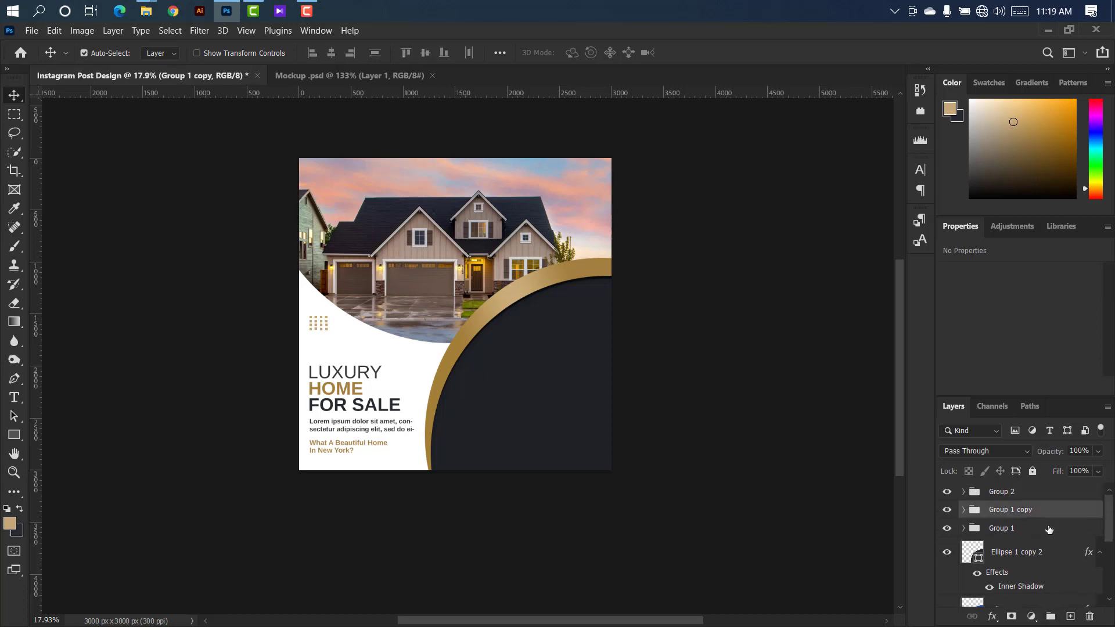
{"action": "left_click", "coordinate": [1048, 529], "text": "ctrl"}
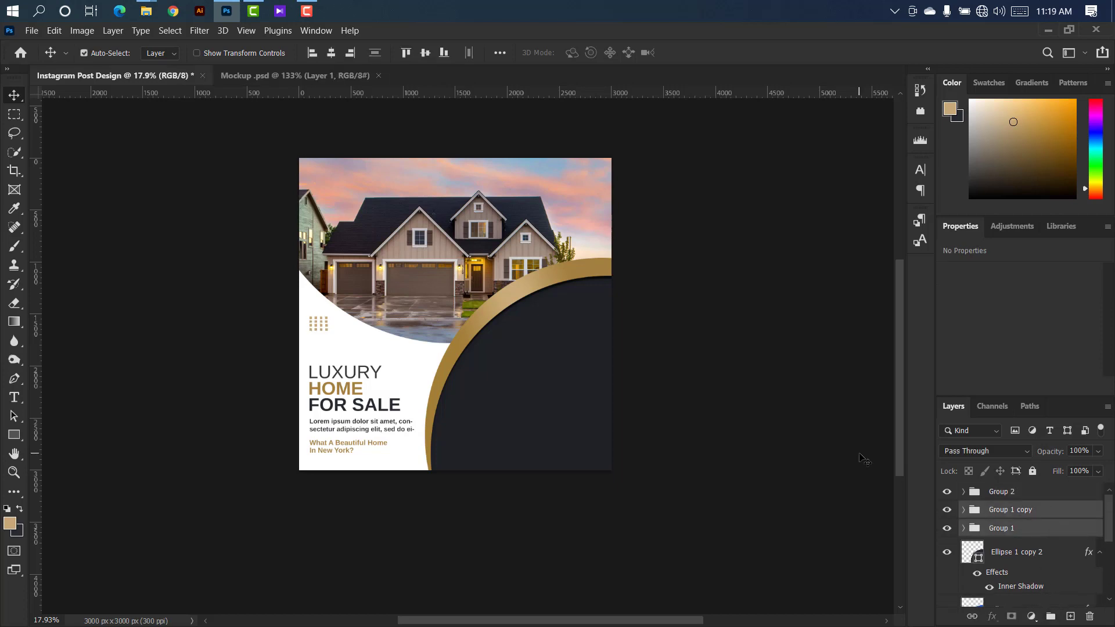
{"action": "key", "text": "shift+Down"}
{"action": "key", "text": "shift+Down"}
- Move the house photo and its clipping circle, Ellipse 1, slightly down together
{"action": "scroll", "coordinate": [1022, 540], "scroll_direction": "down", "scroll_amount": 5}
{"action": "left_click", "coordinate": [1045, 537]}
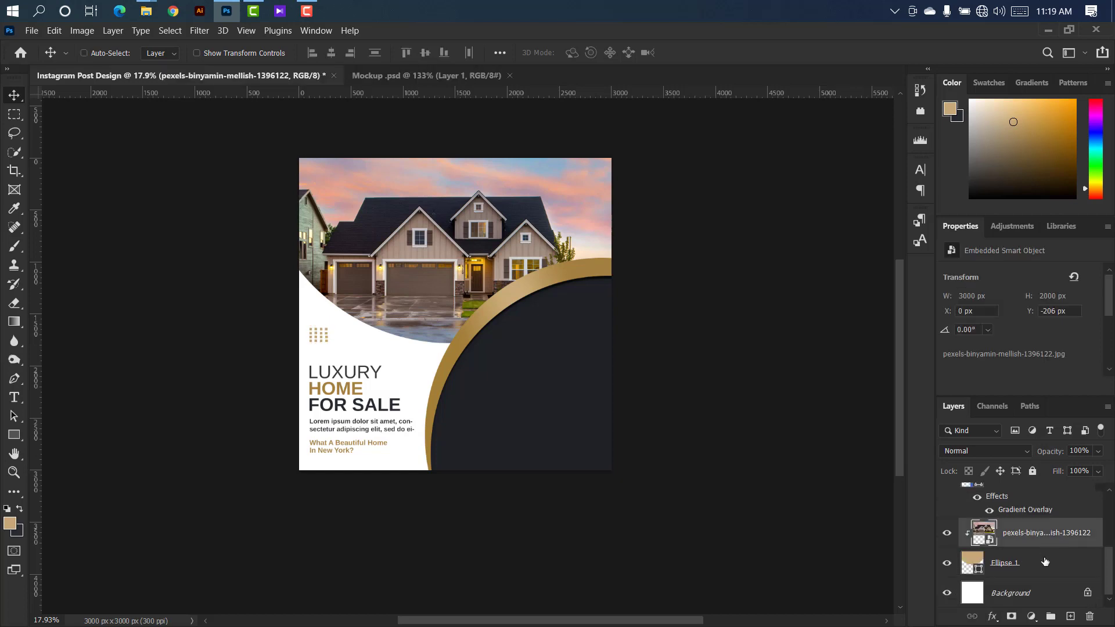
{"action": "left_click", "coordinate": [1045, 561], "text": "ctrl"}
{"action": "key", "text": "shift+Down"}
{"action": "key", "text": "shift+Down"}
{"action": "key", "text": "shift+Down"}
{"action": "key", "text": "shift+Down"}
{"action": "key", "text": "shift+Down"}
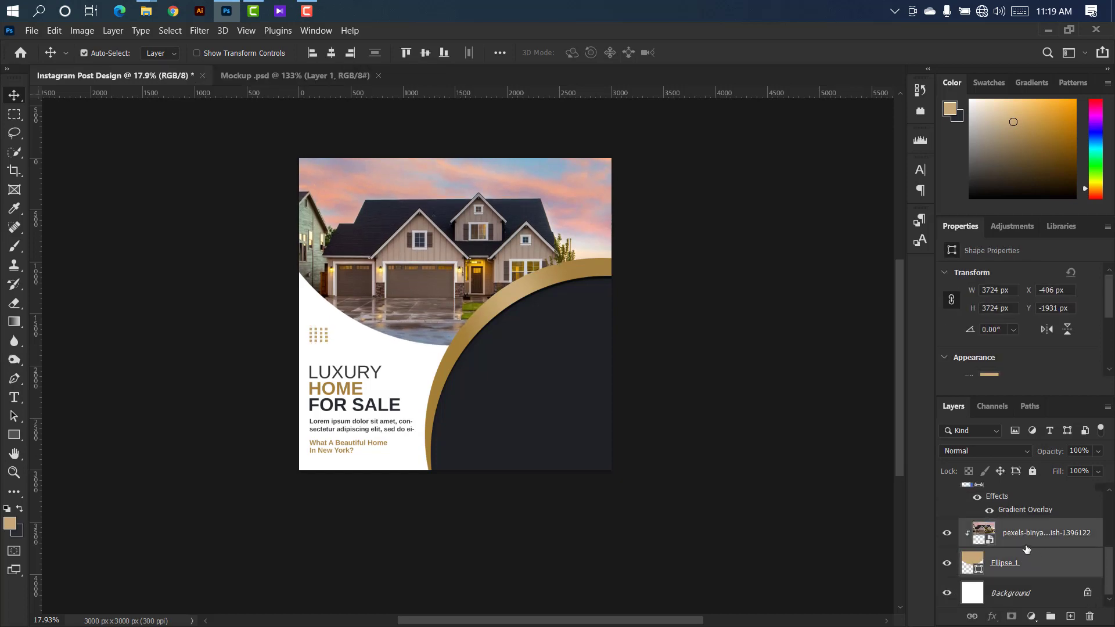
- Add the gold text FACILITIES in Arimo Bold, 37 pt, near the top of the dark circle, above Group 2
{"action": "scroll", "coordinate": [1028, 554], "scroll_direction": "up", "scroll_amount": 2}
{"action": "left_click", "coordinate": [1051, 571]}
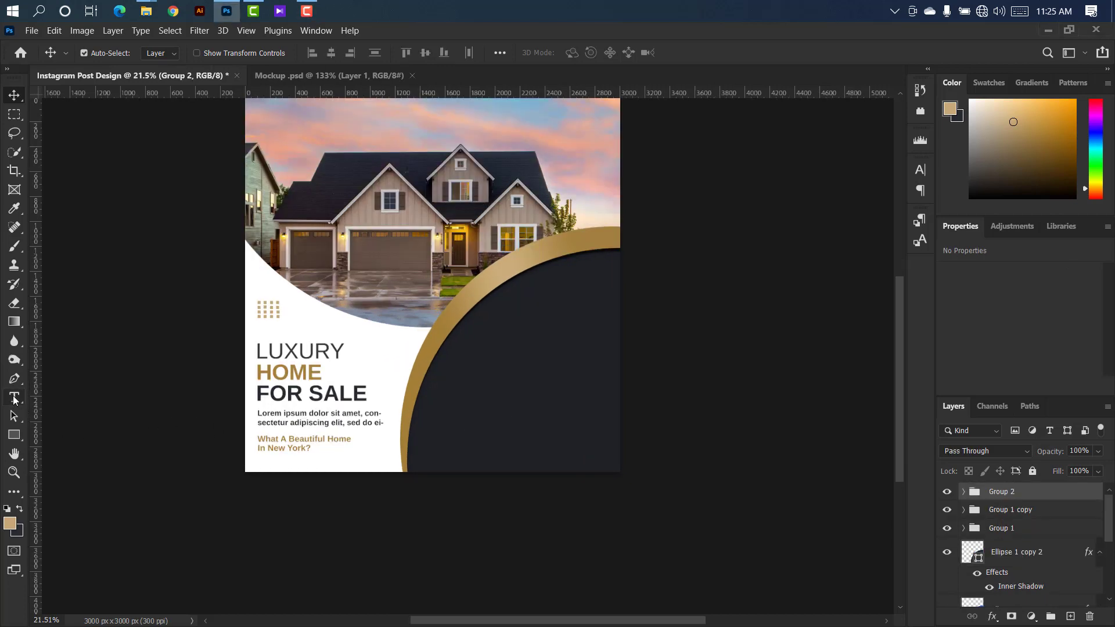
{"action": "left_click", "coordinate": [14, 397]}
{"action": "left_click", "coordinate": [50, 396]}
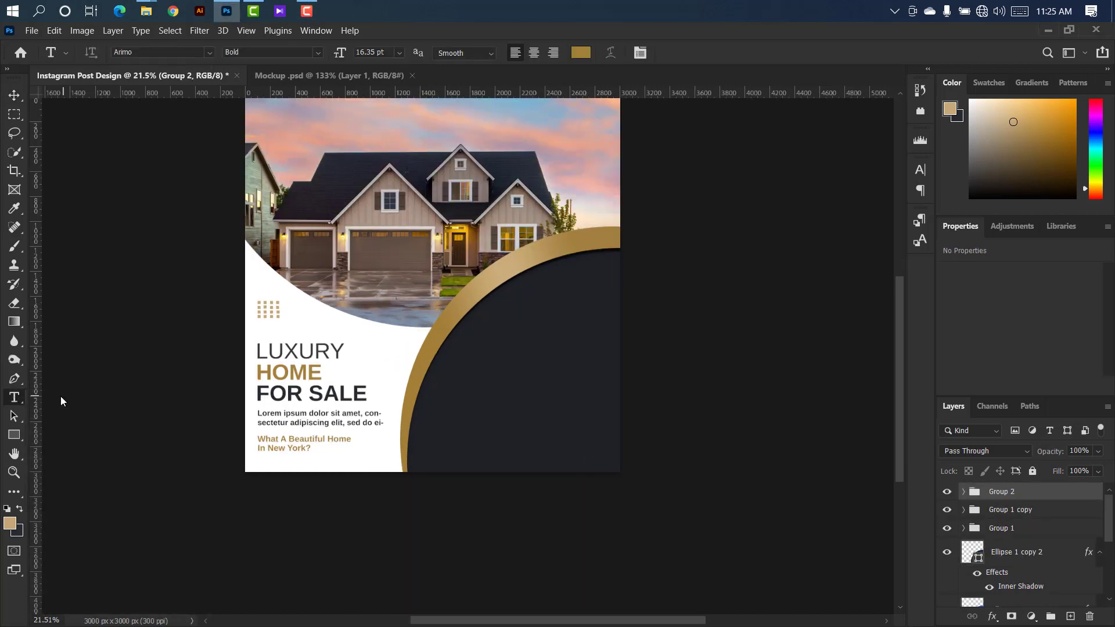
{"action": "left_click", "coordinate": [527, 296]}
{"action": "type", "text": "FA"}
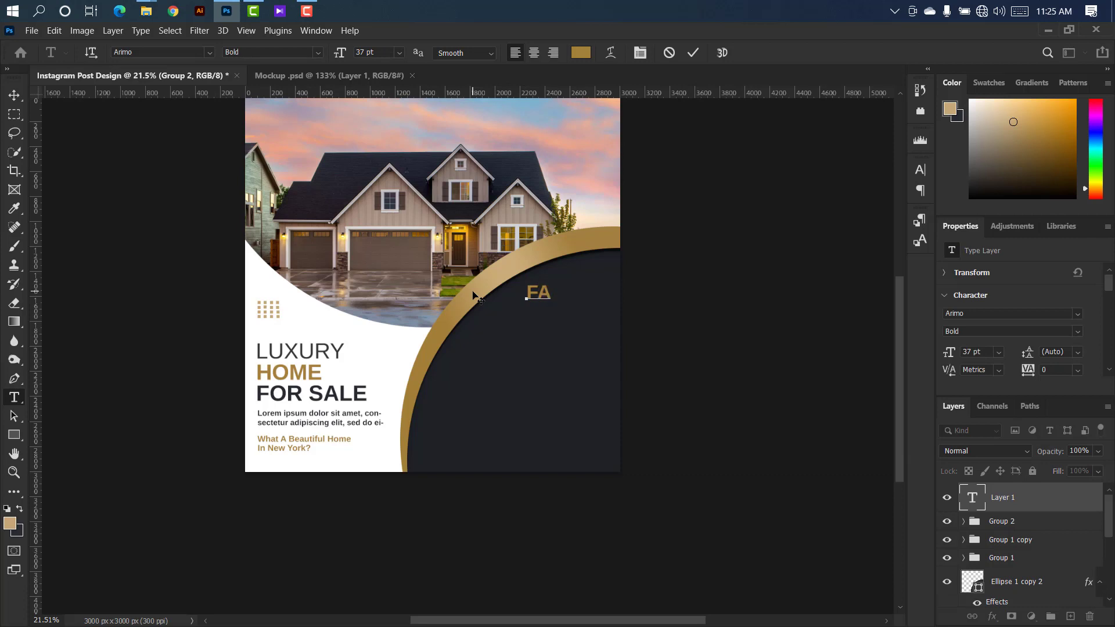
{"action": "type", "text": "CILITIES"}
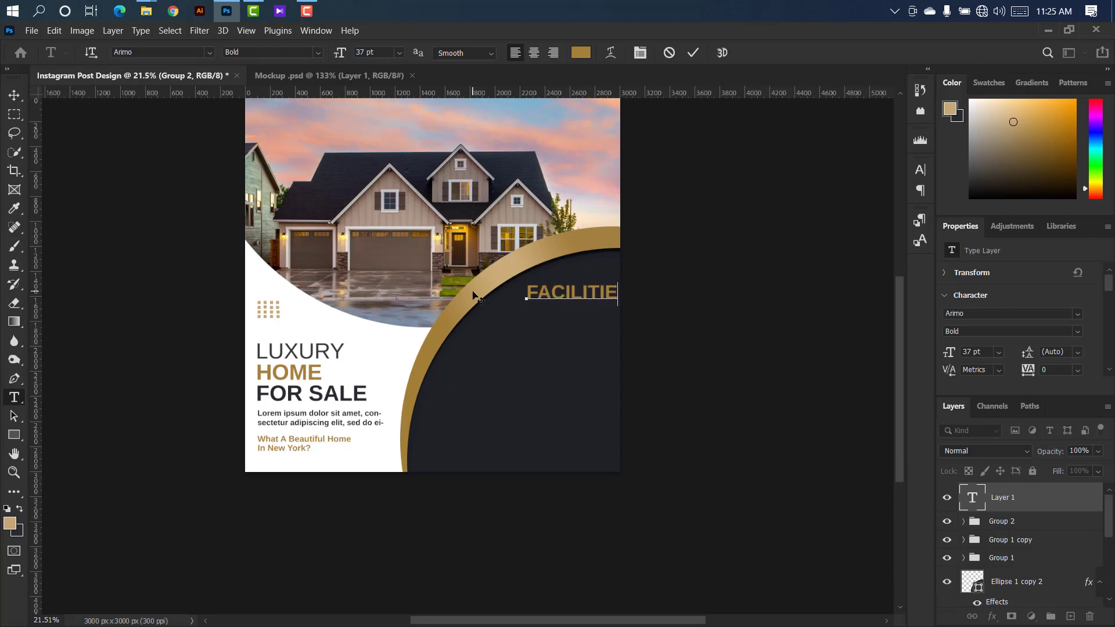
{"action": "left_click", "coordinate": [692, 53]}
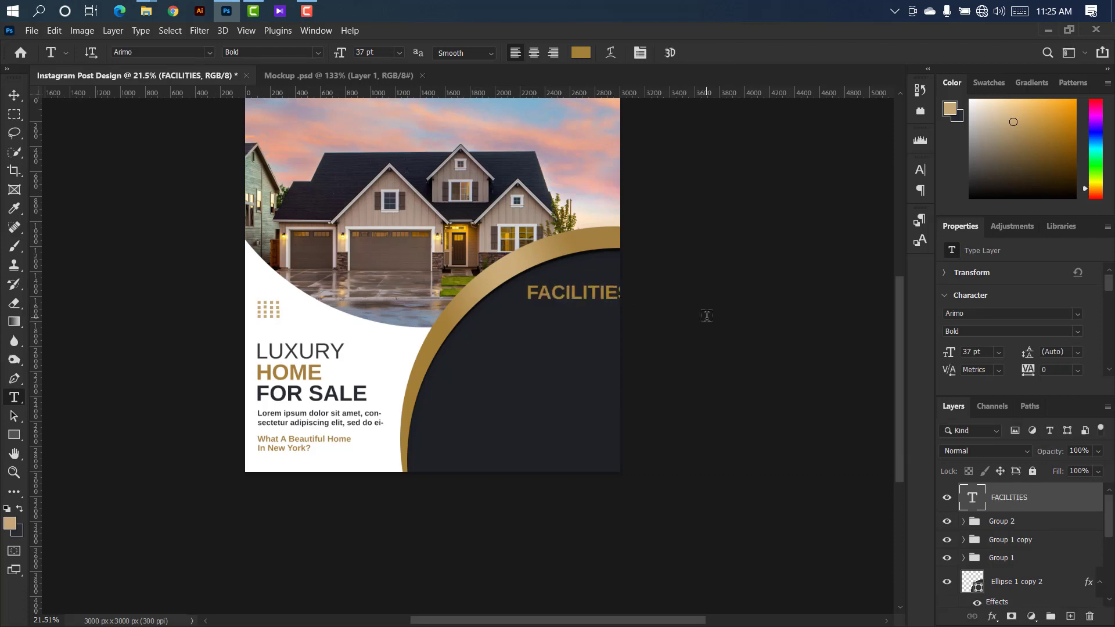
- Scale the FACILITIES text down to about 28.99 pt and position it fully inside the dark circle
{"action": "key", "text": "ctrl+t"}
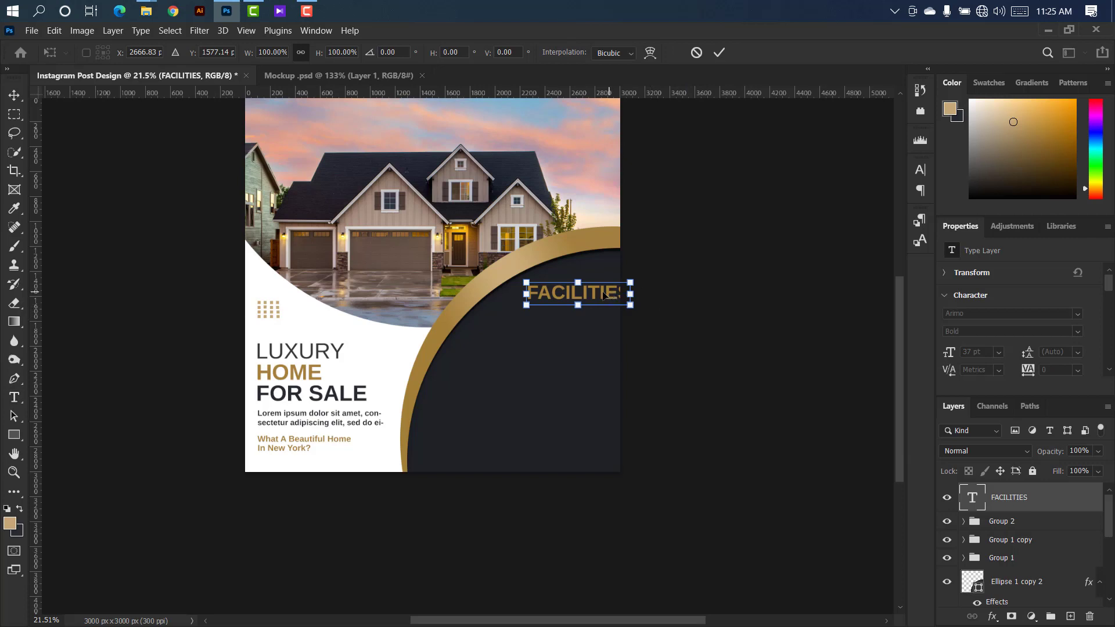
{"action": "mouse_move", "coordinate": [604, 295]}
{"action": "left_mouse_down"}
{"action": "mouse_move", "coordinate": [591, 301]}
{"action": "mouse_move", "coordinate": [600, 300]}
{"action": "left_mouse_up"}
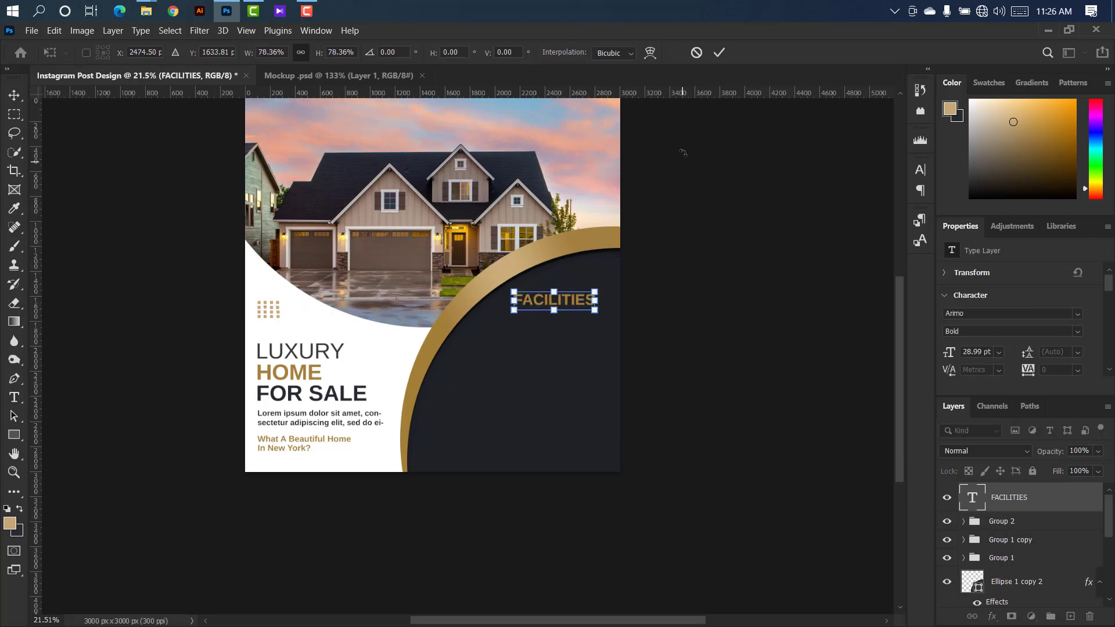
{"action": "left_click", "coordinate": [718, 52]}
{"action": "scroll", "coordinate": [568, 296], "scroll_direction": "up", "scroll_amount": 3}
{"action": "left_click_drag", "start_coordinate": [567, 292], "coordinate": [581, 290]}
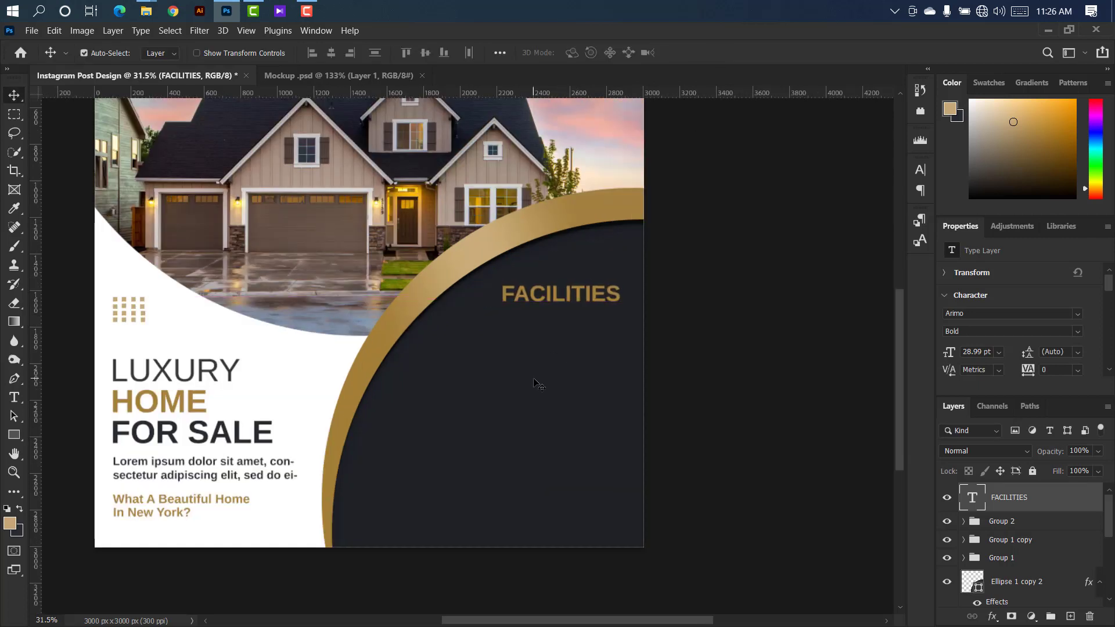
- Draw a thin rectangle about 642 px wide and 8 px high as an underline beneath FACILITIES
{"action": "left_click", "coordinate": [14, 434]}
{"action": "right_click", "coordinate": [14, 434]}
{"action": "left_click", "coordinate": [64, 433]}
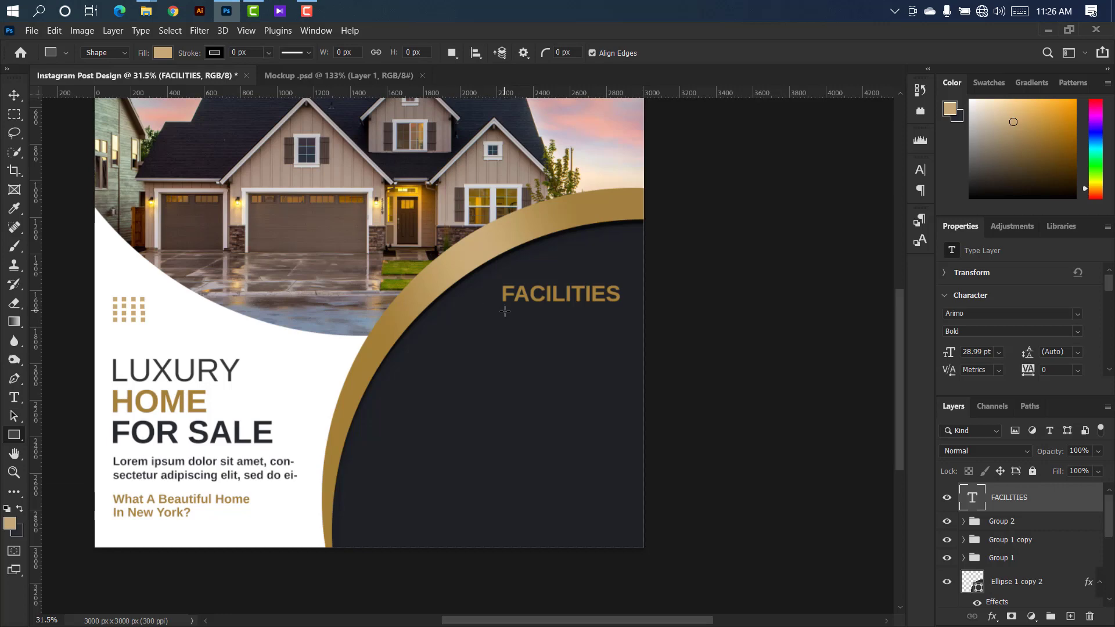
{"action": "scroll", "coordinate": [505, 312], "scroll_direction": "up", "scroll_amount": 3}
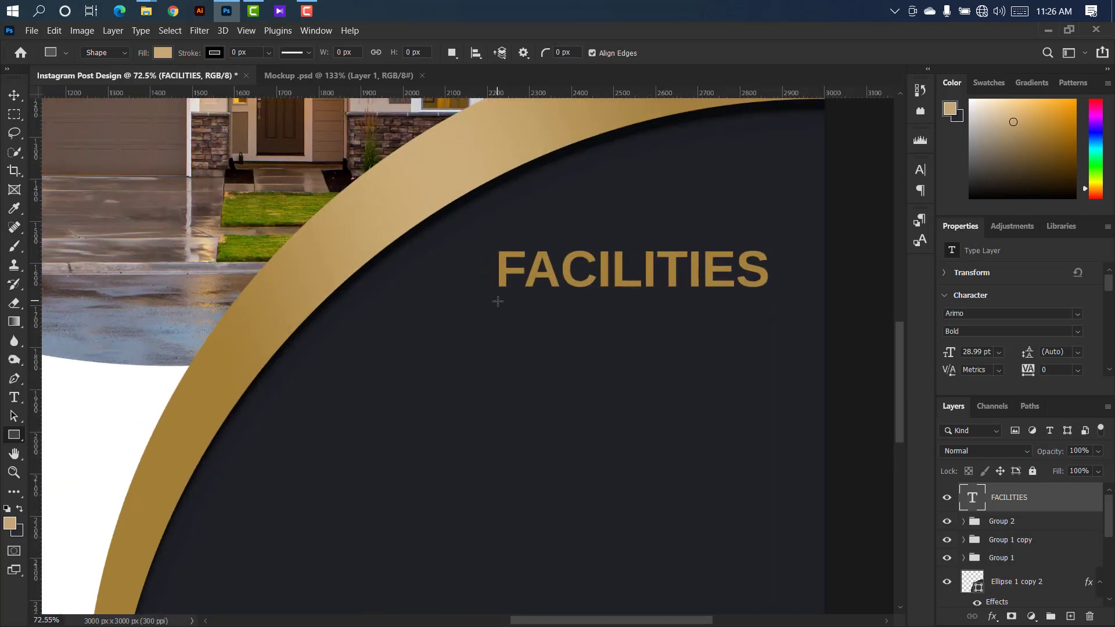
{"action": "left_click_drag", "start_coordinate": [498, 302], "coordinate": [767, 302]}
{"action": "key", "text": "v"}
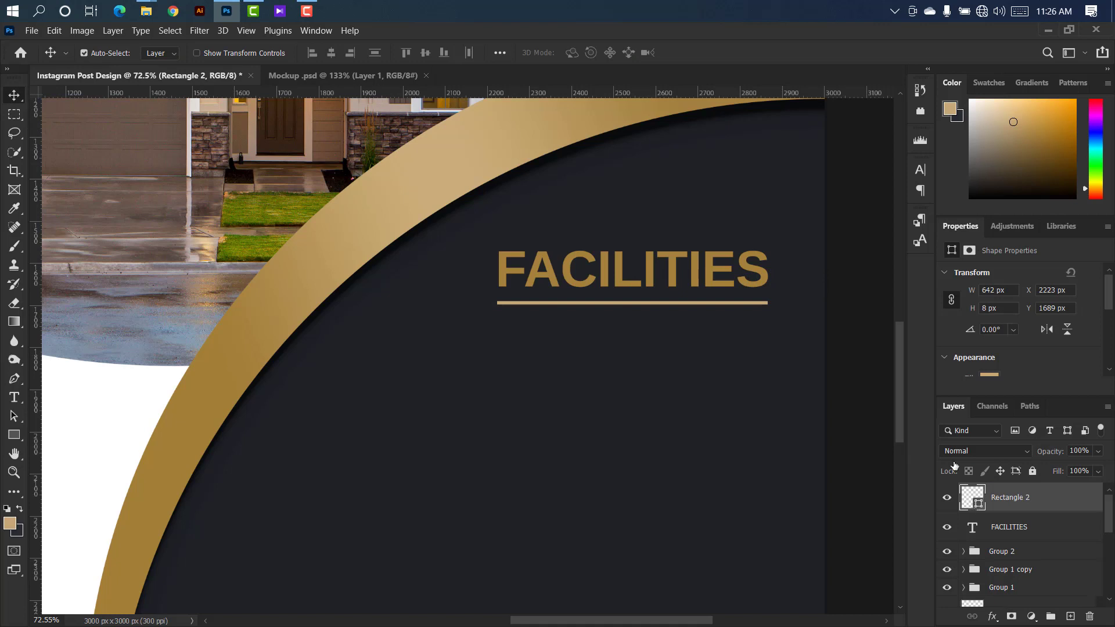
- Change the fill of the line under FACILITIES to the grey 78787b
{"action": "double_click", "coordinate": [972, 498]}
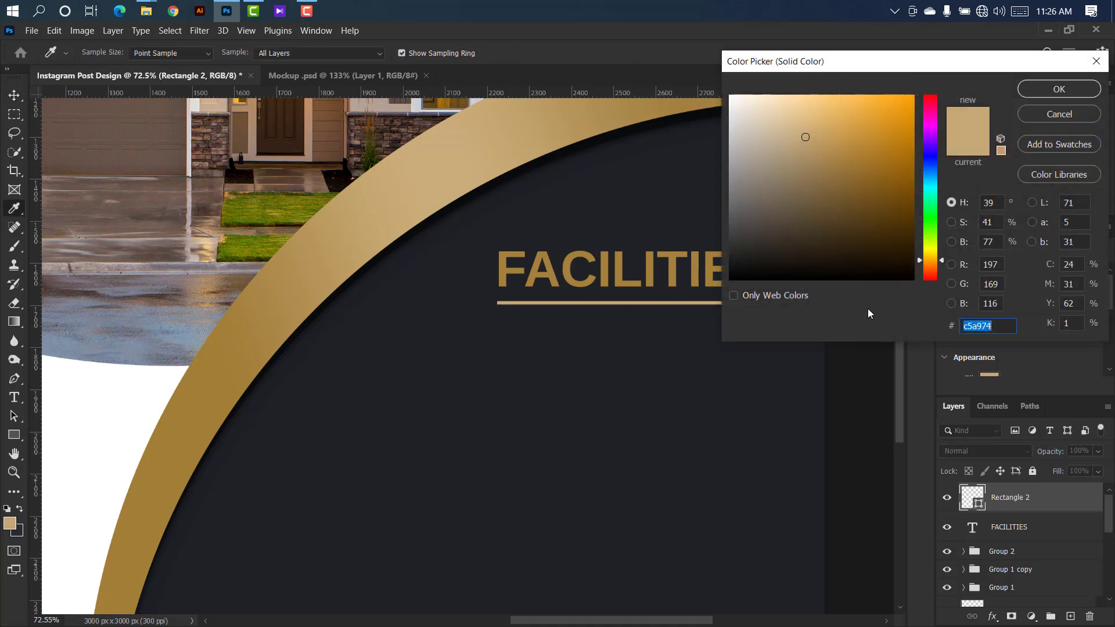
{"action": "left_click", "coordinate": [930, 161]}
{"action": "left_click_drag", "start_coordinate": [748, 200], "coordinate": [734, 191]}
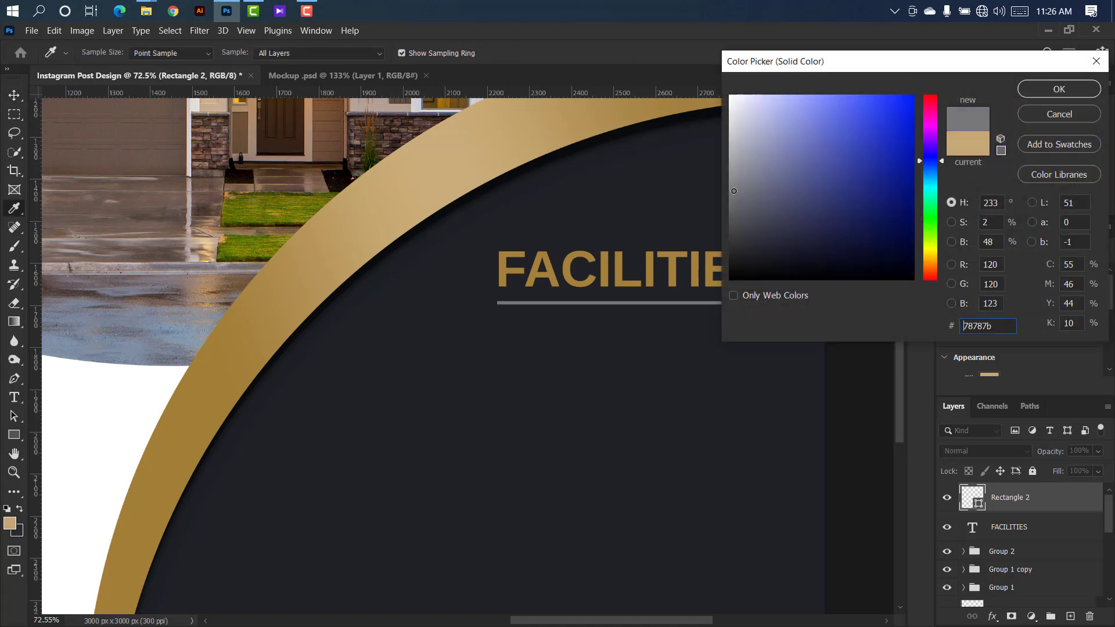
{"action": "left_click", "coordinate": [1078, 92]}
- Add the text 4 Bedrooms in Arimo Bold, 37 pt, below the line under FACILITIES
{"action": "scroll", "coordinate": [387, 348], "scroll_direction": "down", "scroll_amount": 5}
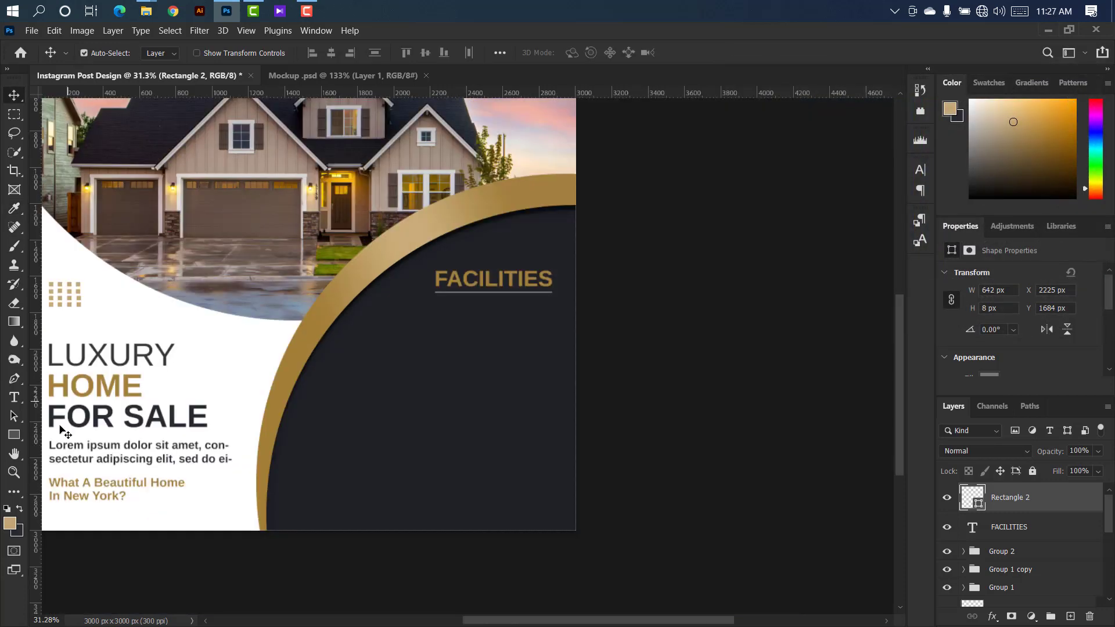
{"action": "left_click", "coordinate": [16, 397]}
{"action": "right_click", "coordinate": [16, 397]}
{"action": "left_click", "coordinate": [92, 397]}
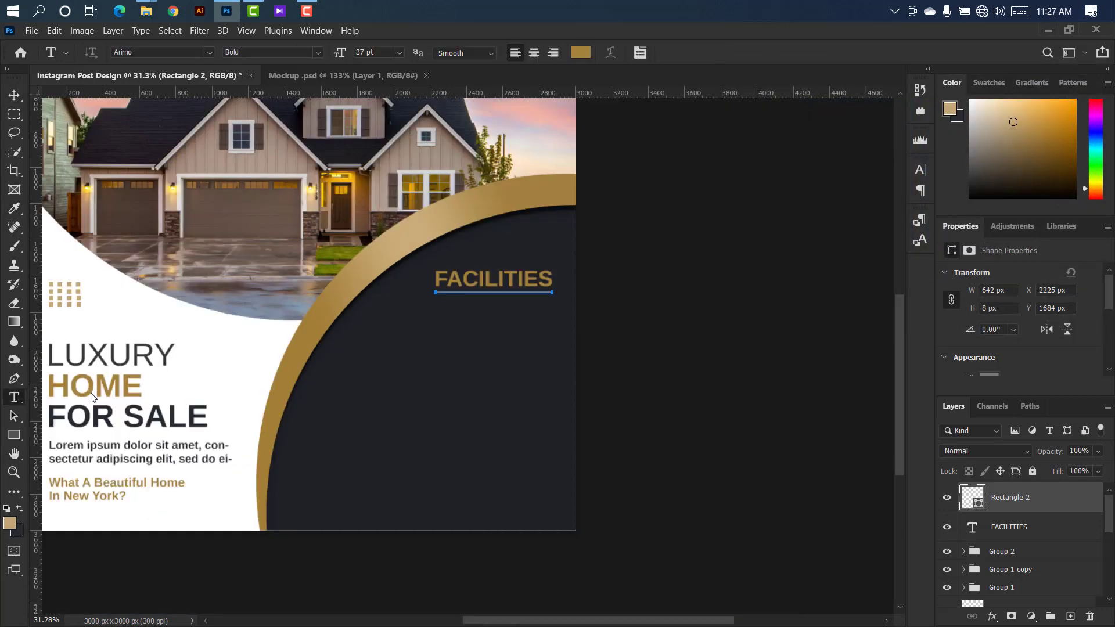
{"action": "left_click", "coordinate": [421, 314]}
{"action": "key", "text": "BackSpace"}
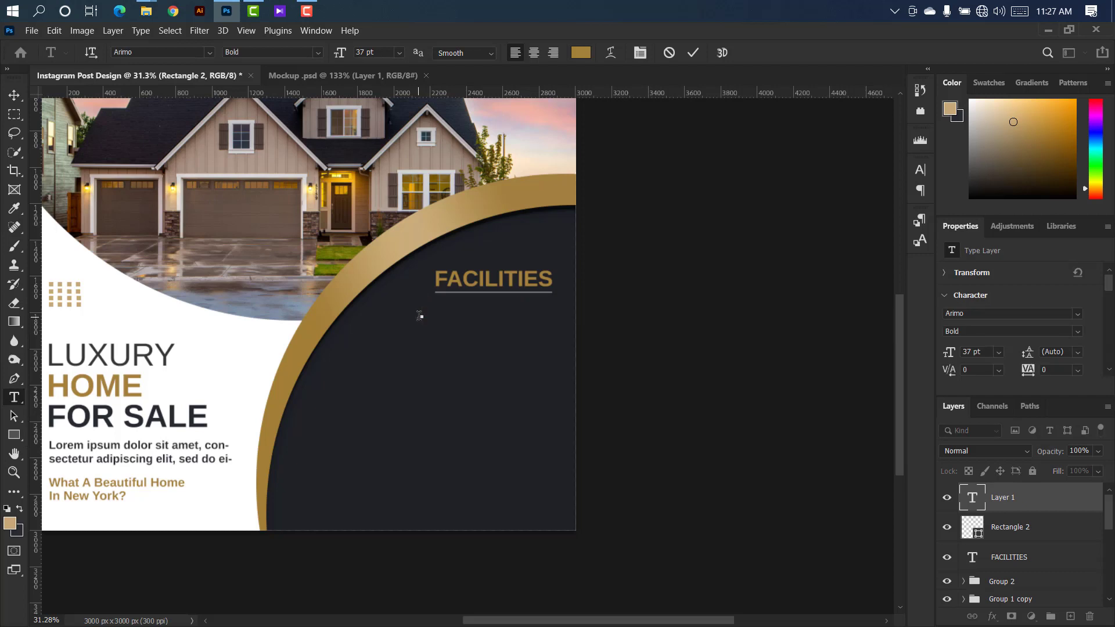
{"action": "type", "text": "4 Be"}
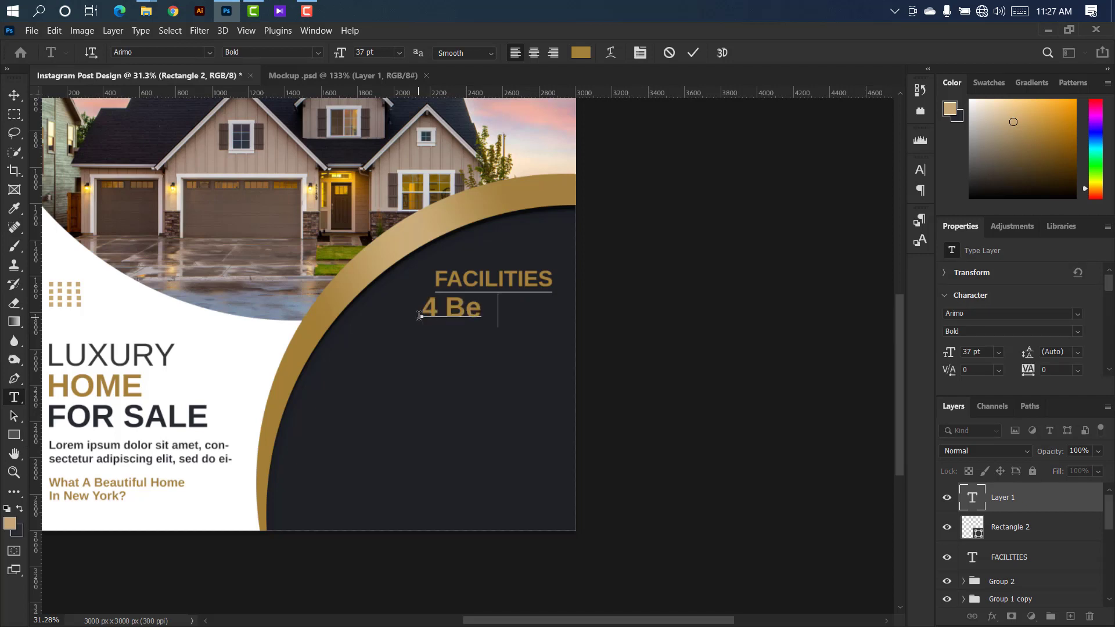
{"action": "type", "text": "drooms"}
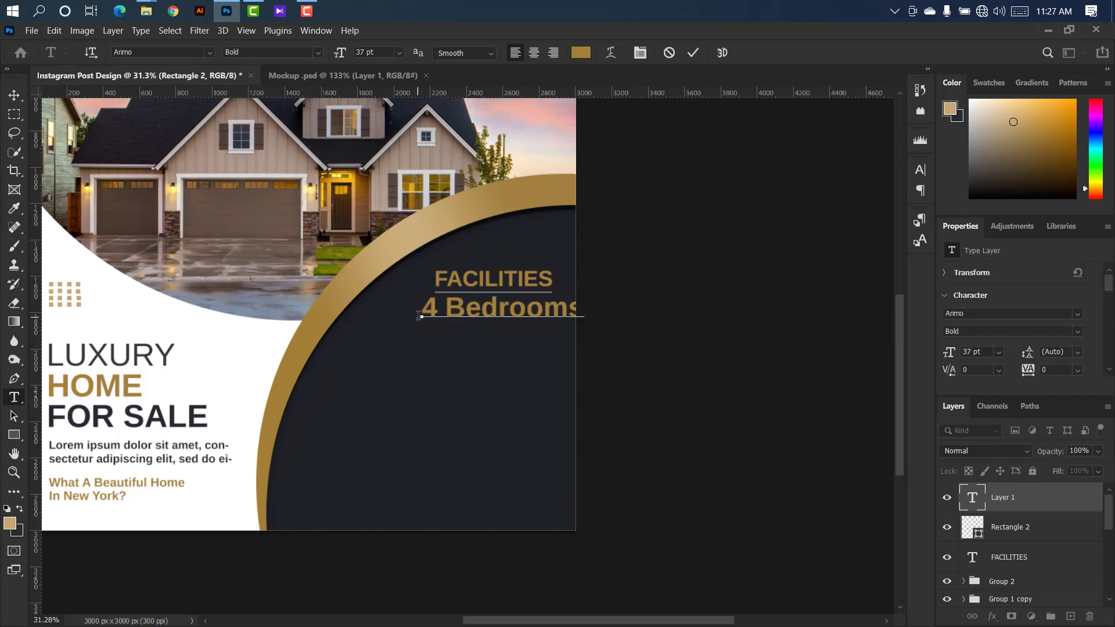
{"action": "left_click", "coordinate": [693, 53]}
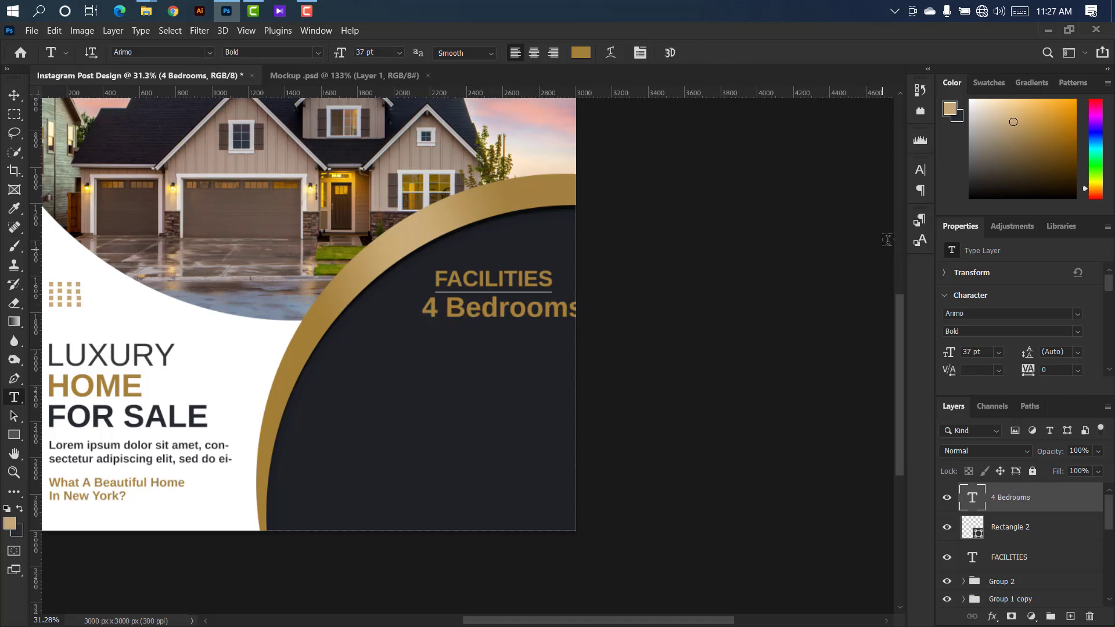
- Set the colour of the 4 Bedrooms text to white, ffffff
{"action": "left_click", "coordinate": [920, 169]}
{"action": "left_click", "coordinate": [882, 252]}
{"action": "type", "text": "ffffff"}
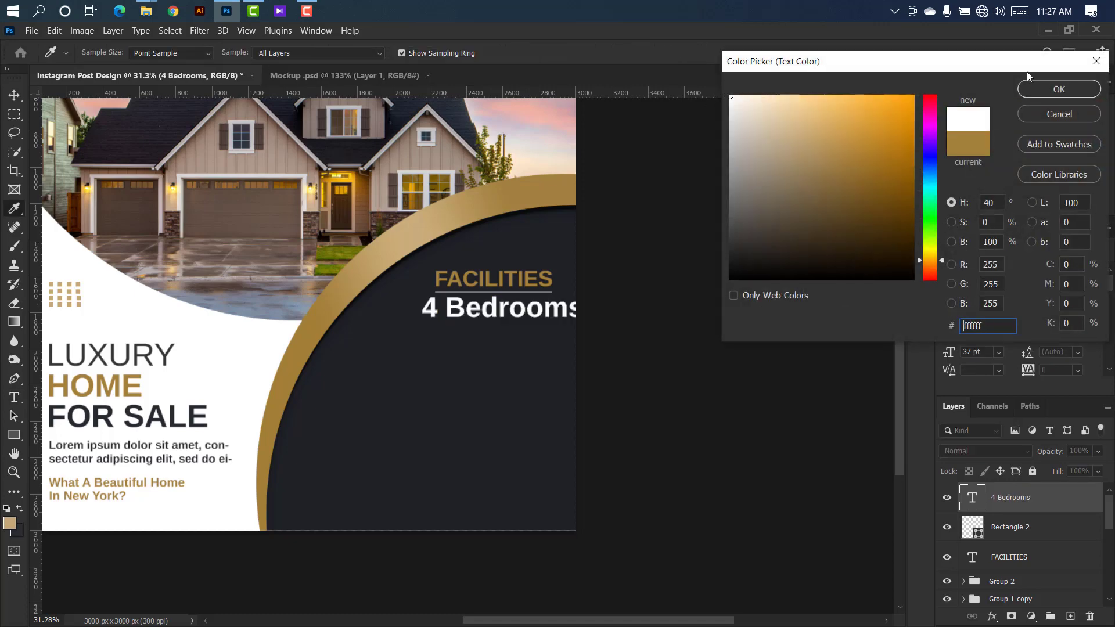
{"action": "left_click", "coordinate": [1039, 90]}
{"action": "left_click", "coordinate": [887, 164]}
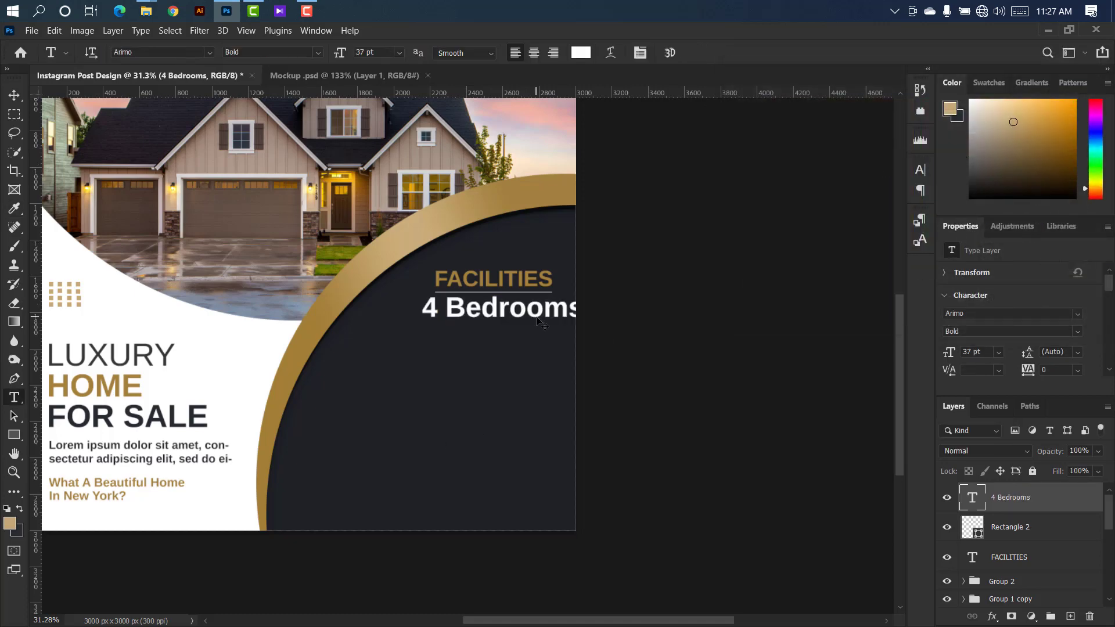
- Scale the 4 Bedrooms text down to about 22.8 pt so that it fits inside the dark circle
{"action": "key", "text": "ctrl+t"}
{"action": "left_click_drag", "start_coordinate": [590, 307], "coordinate": [526, 309]}
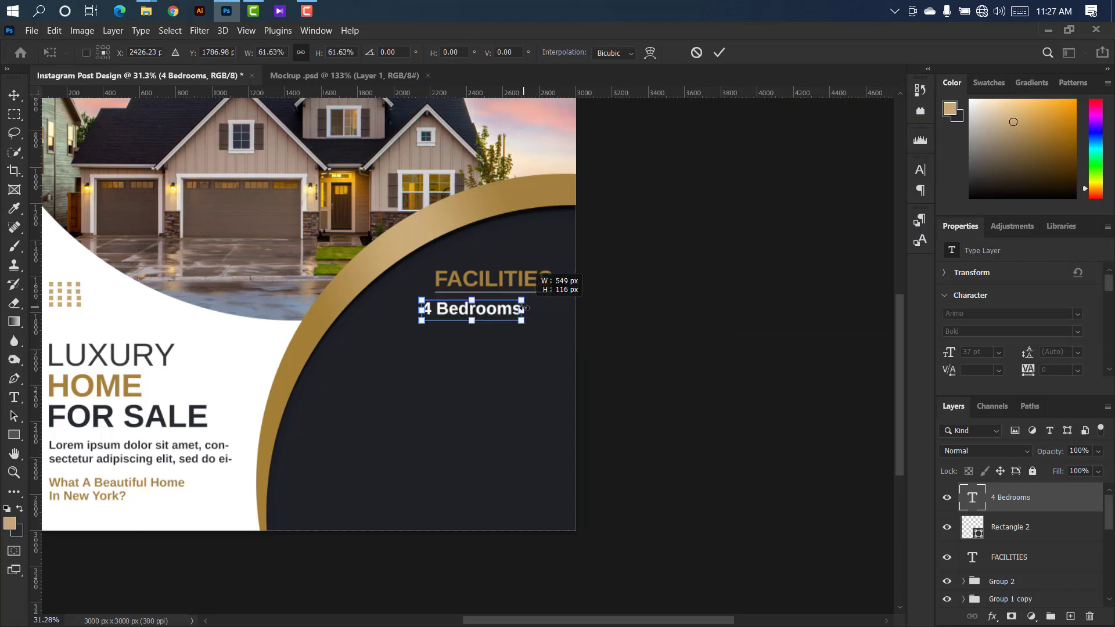
{"action": "left_click", "coordinate": [720, 53]}
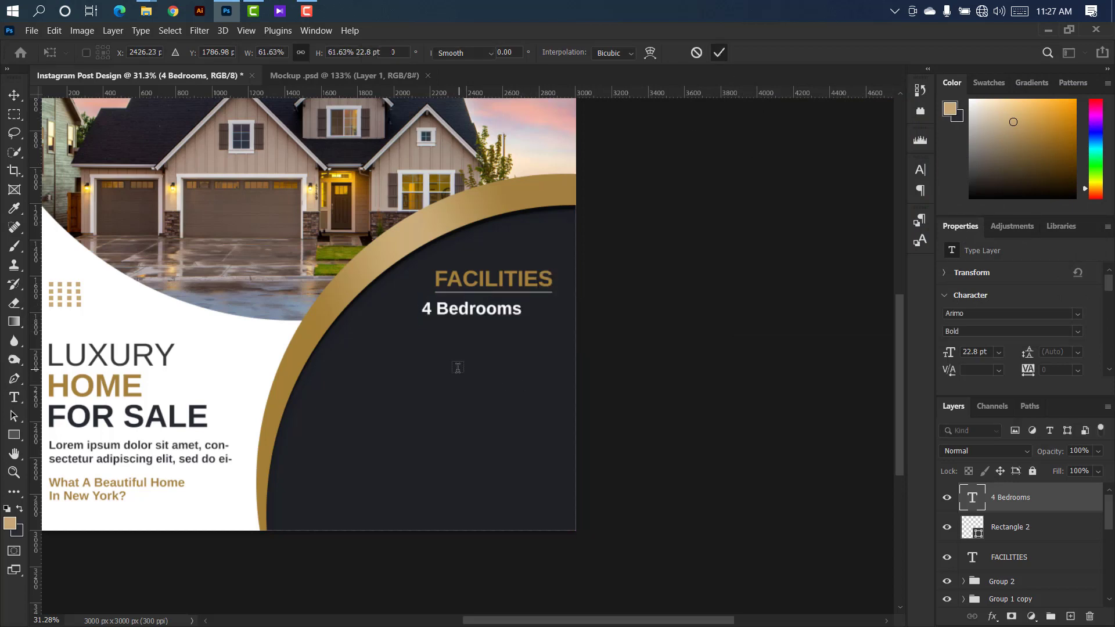
{"action": "key", "text": "t"}
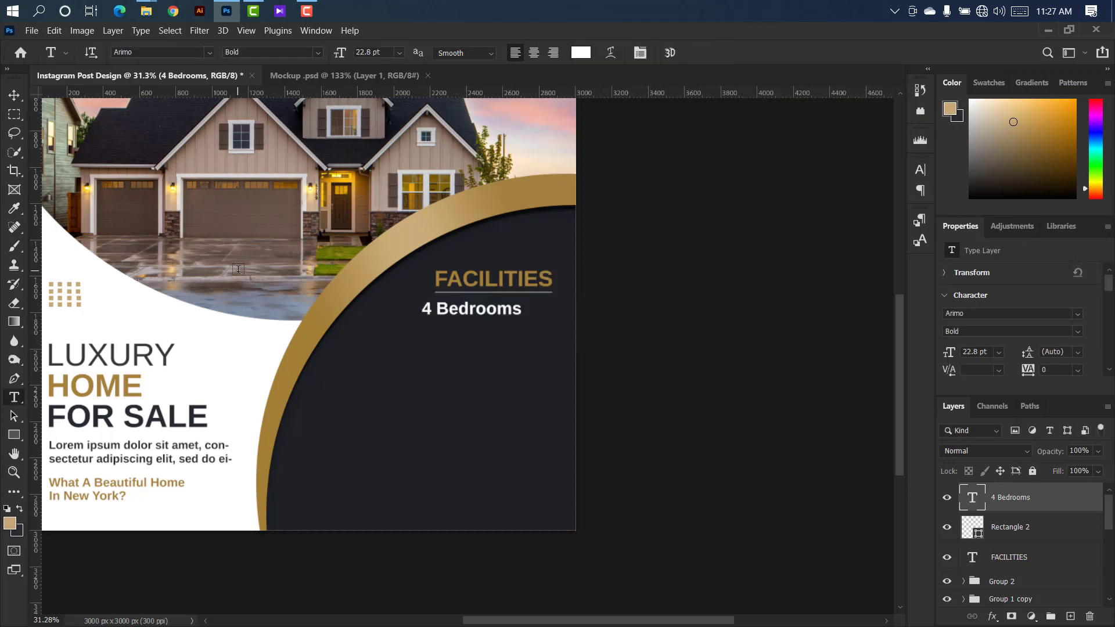
- Scale the 4 Bedrooms text down to 20.64 pt and align its start with the start of the line under FACILITIES
{"action": "left_click", "coordinate": [13, 96]}
{"action": "scroll", "coordinate": [452, 325], "scroll_direction": "up", "scroll_amount": 4}
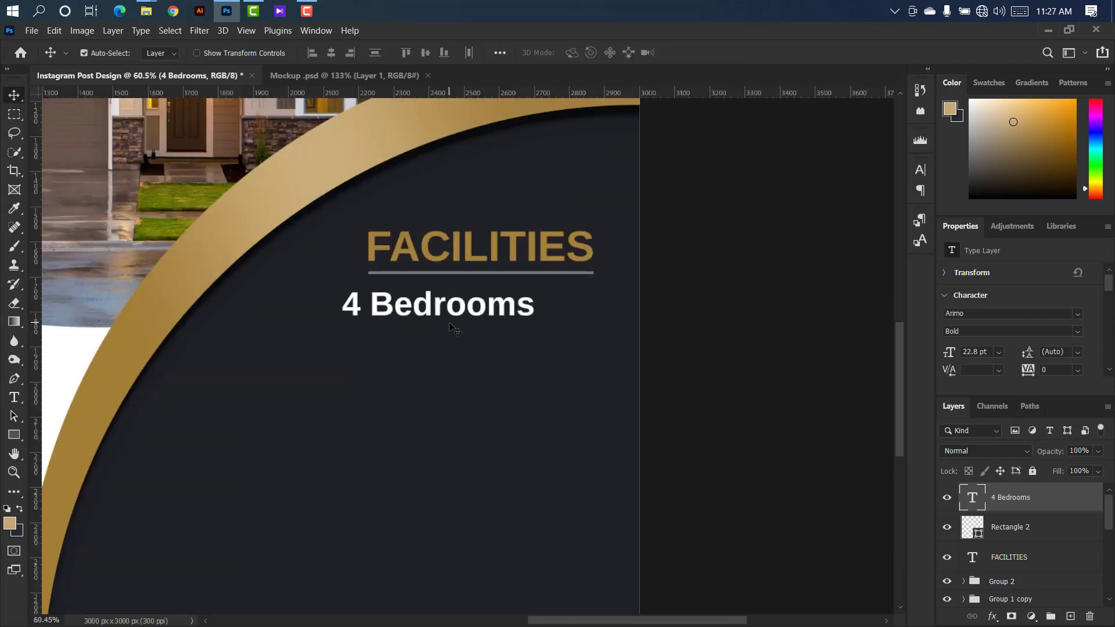
{"action": "key", "text": "ctrl+t"}
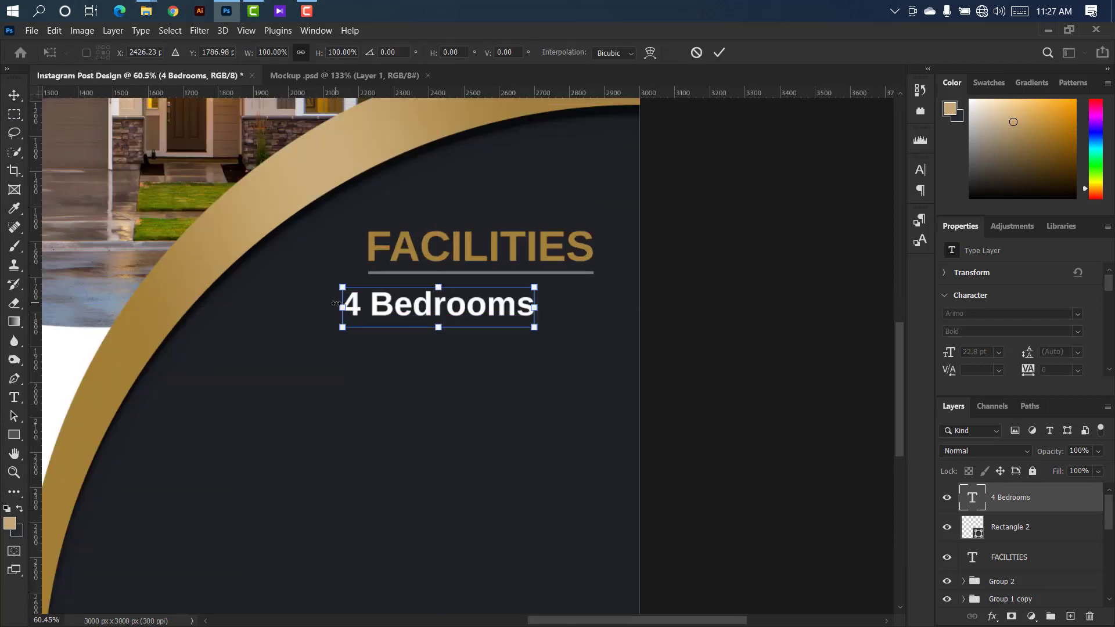
{"action": "left_click_drag", "start_coordinate": [342, 304], "coordinate": [414, 306]}
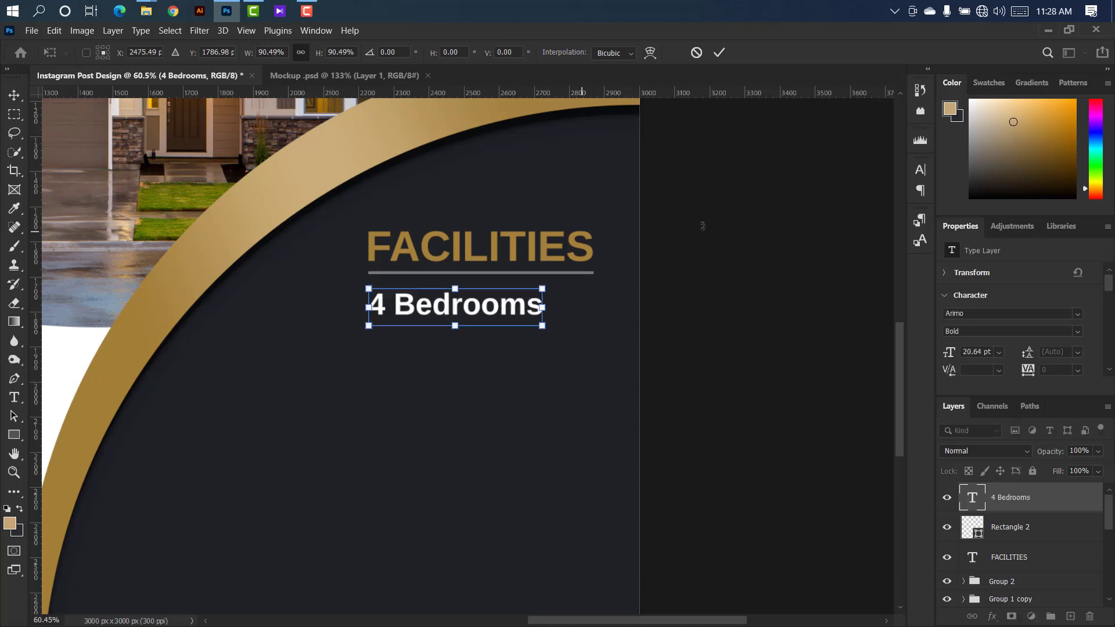
{"action": "left_click", "coordinate": [718, 54]}
- Draw a tan circle about 296 px in diameter below the 4 Bedrooms text
{"action": "right_click", "coordinate": [17, 438]}
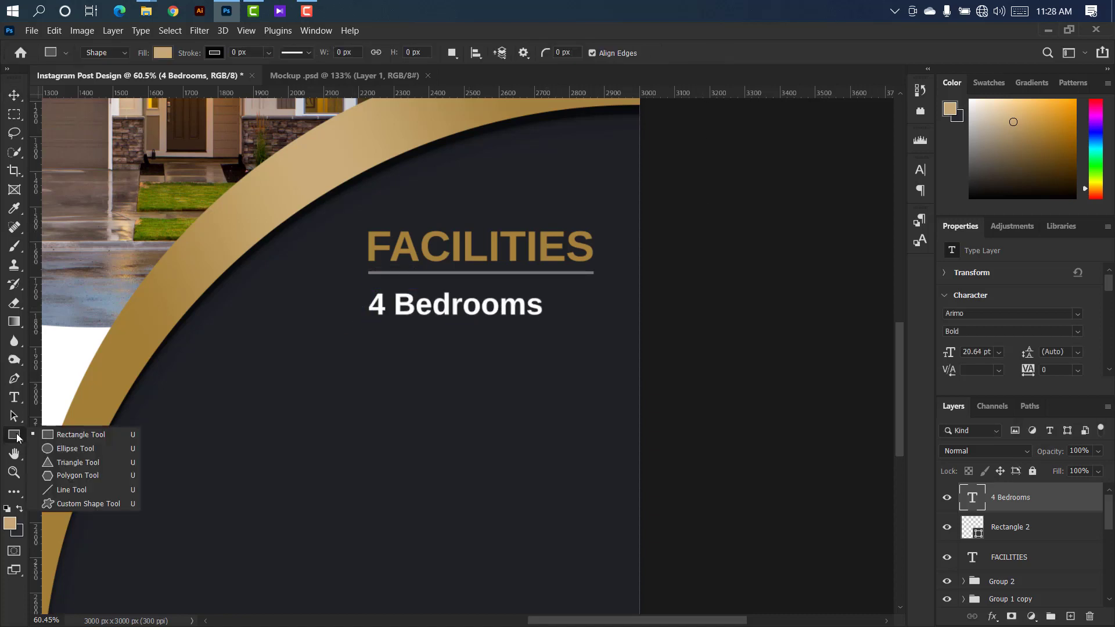
{"action": "left_click", "coordinate": [58, 448]}
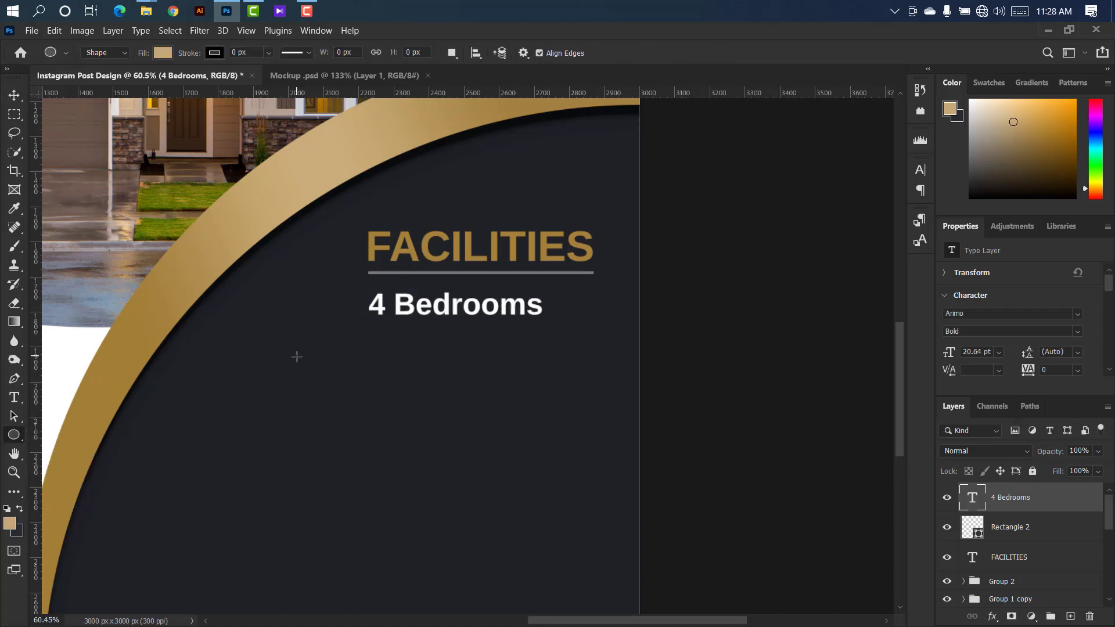
{"action": "left_click_drag", "start_coordinate": [297, 356], "coordinate": [400, 460]}
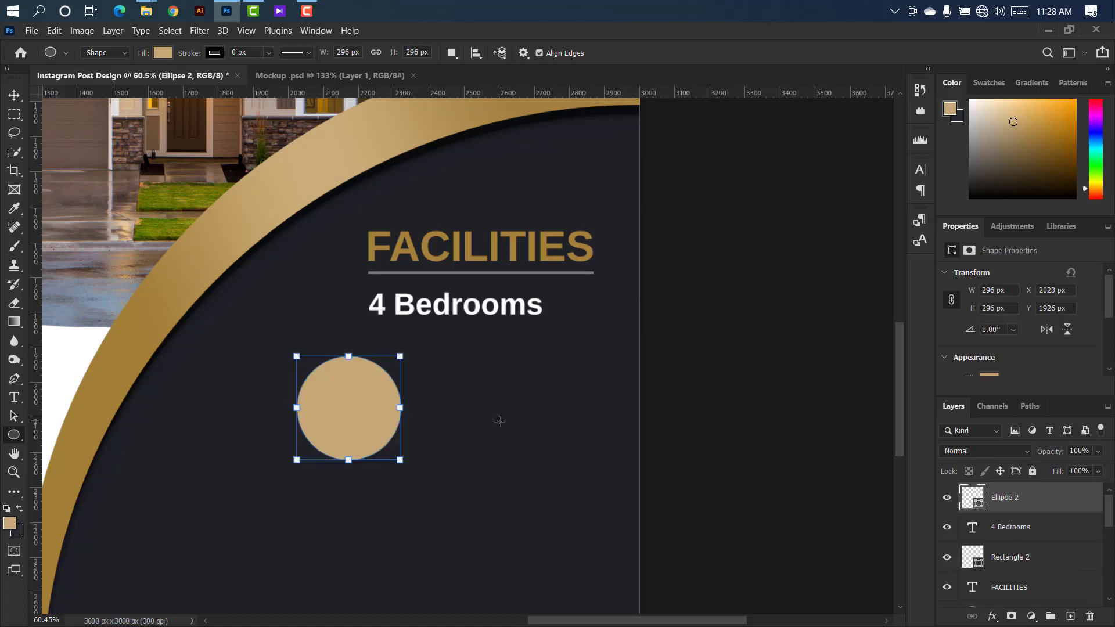
{"action": "left_click", "coordinate": [12, 91]}
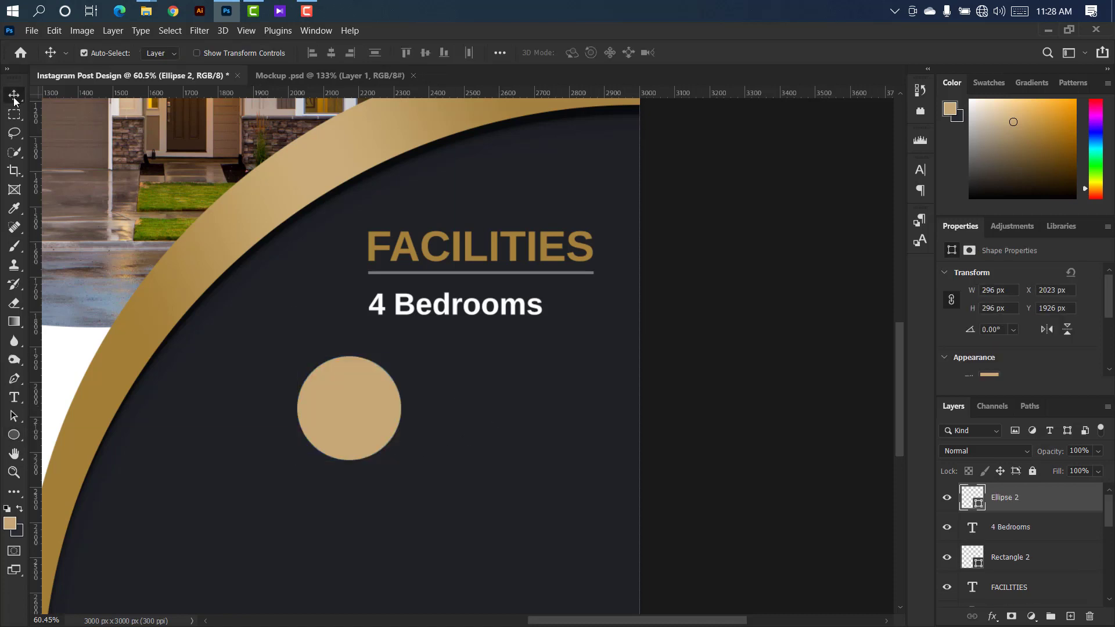
- Draw a tan square about 187 px wide beside the circle, nearer to the gold band
{"action": "right_click", "coordinate": [15, 437]}
{"action": "left_click", "coordinate": [58, 433]}
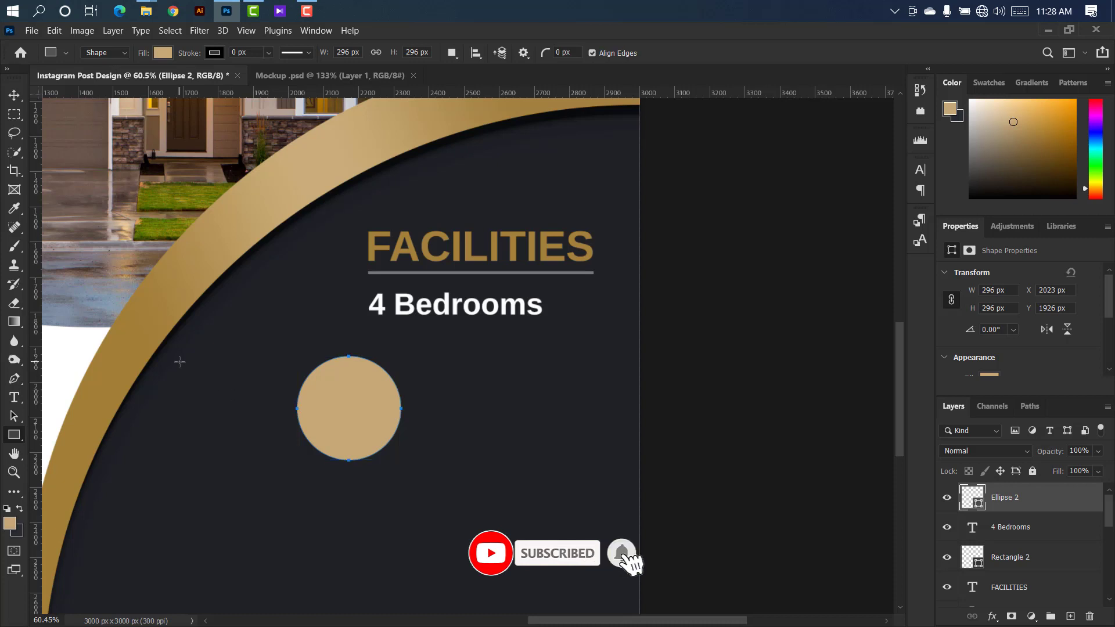
{"action": "left_click_drag", "start_coordinate": [179, 362], "coordinate": [245, 434]}
{"action": "left_click", "coordinate": [11, 96]}
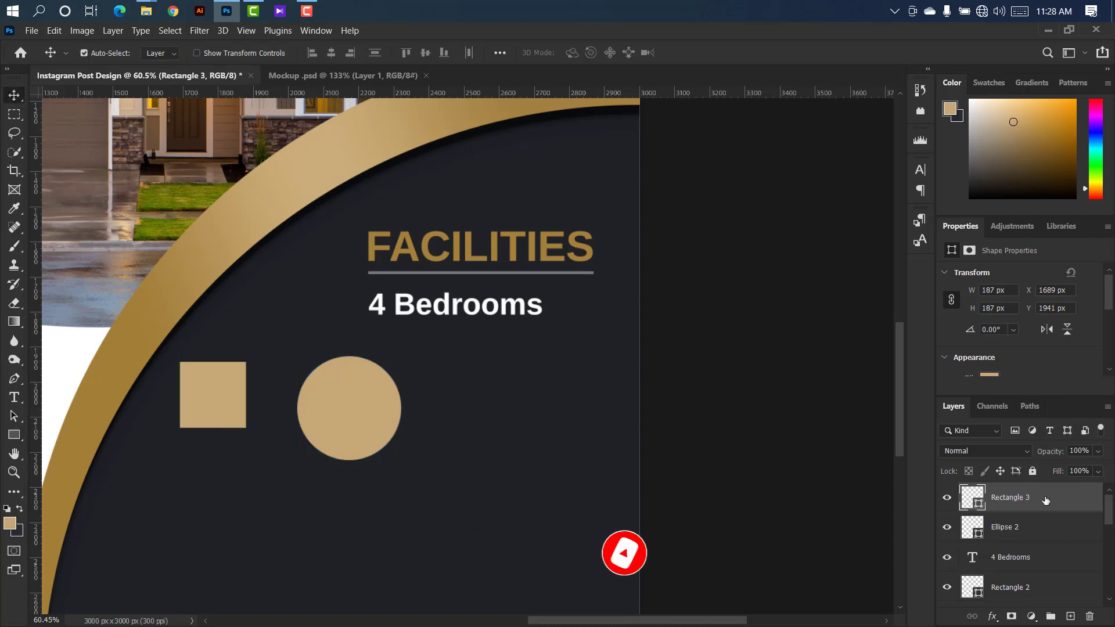
- Duplicate the tan square and offset the copy diagonally down and to the left so that it partly overlaps the original
{"action": "key", "text": "ctrl+j"}
{"action": "key", "text": "ctrl+t"}
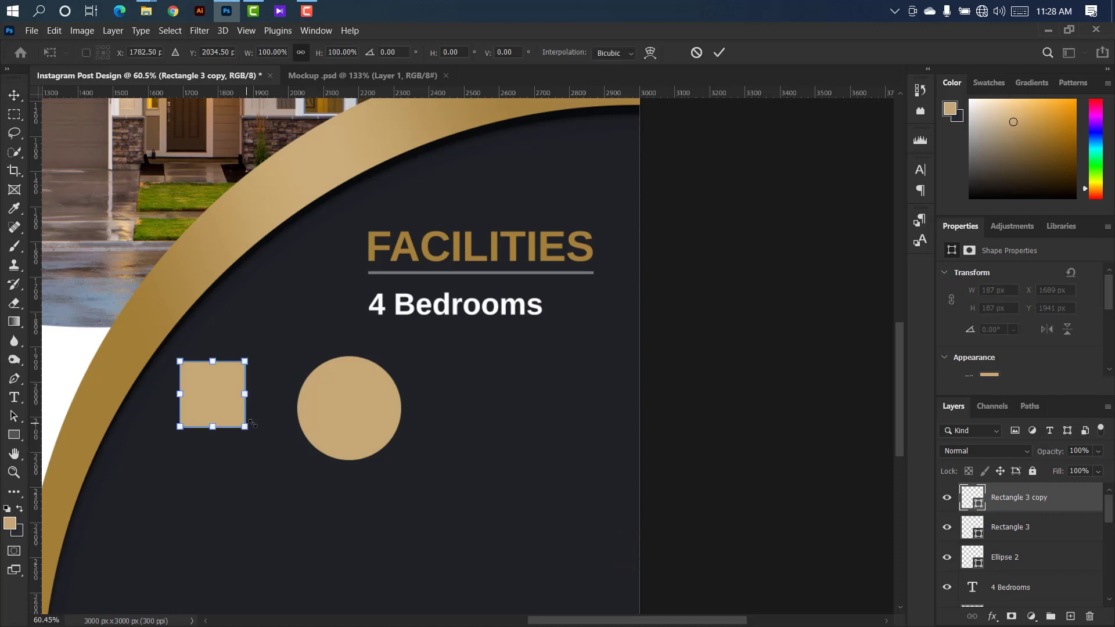
{"action": "left_click_drag", "start_coordinate": [218, 385], "coordinate": [208, 399]}
{"action": "scroll", "coordinate": [214, 394], "scroll_direction": "up", "scroll_amount": 2}
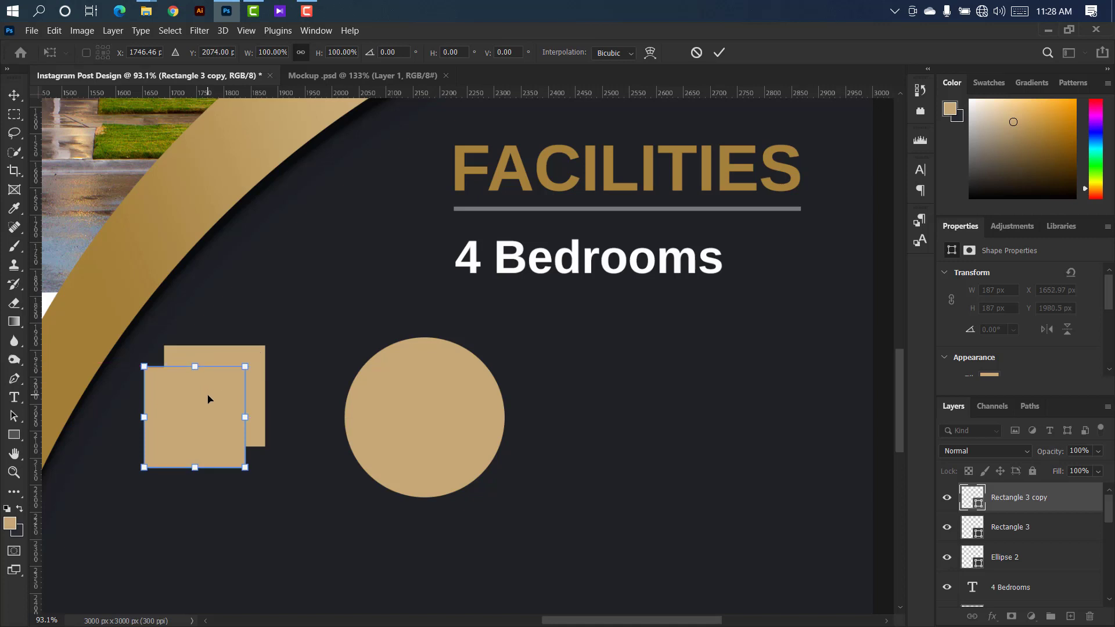
{"action": "left_click", "coordinate": [720, 57]}
- Load the copied square's outline as a selection and open the layer commands for the original square
{"action": "left_click", "coordinate": [978, 502], "text": "ctrl"}
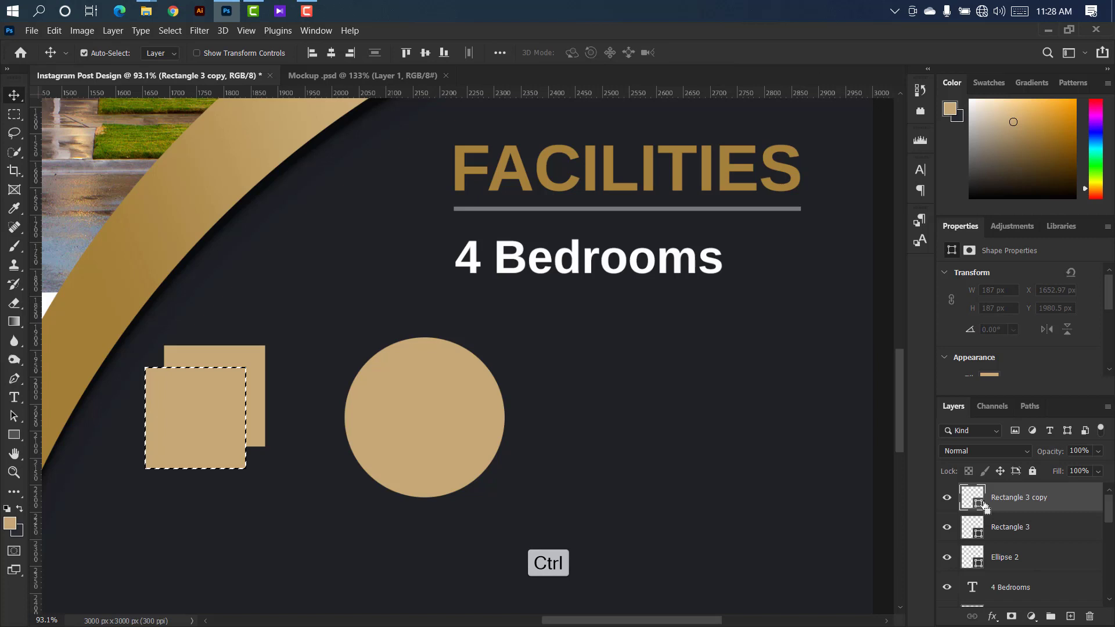
{"action": "left_click", "coordinate": [1044, 528]}
{"action": "right_click", "coordinate": [1044, 528]}
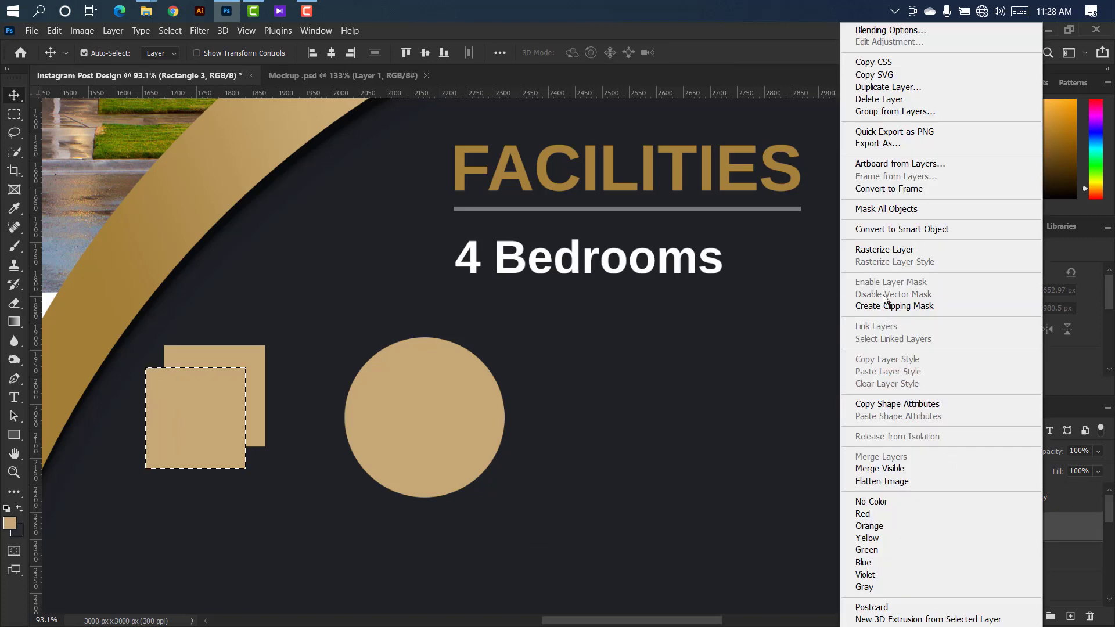
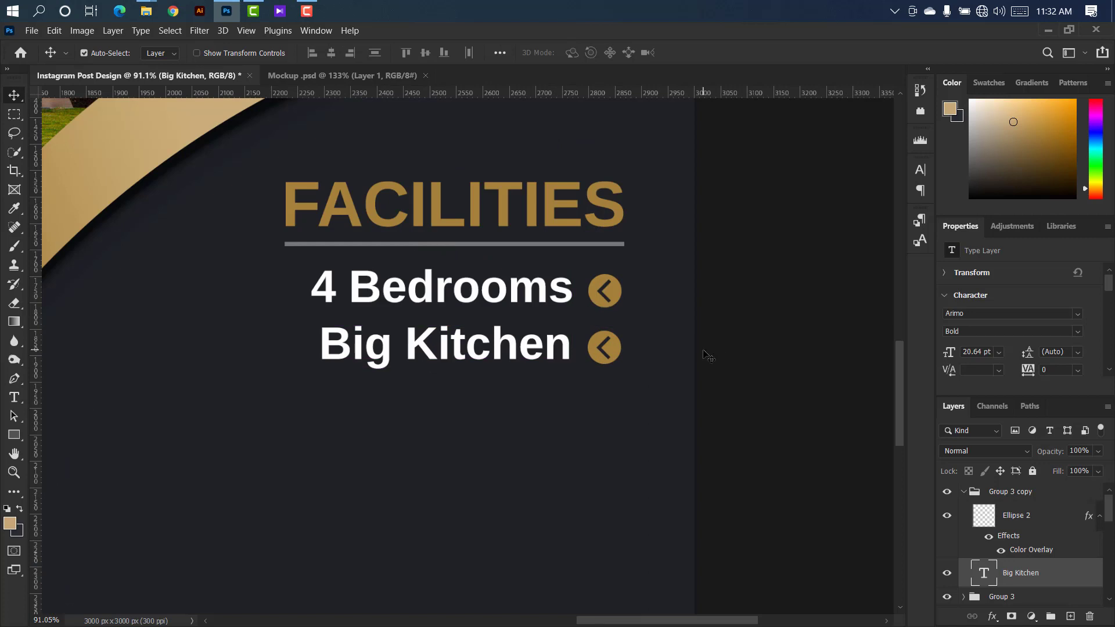
- Duplicate the Big Kitchen group and place the copy below it as the third row, undoing the stray shift of its text
{"action": "scroll", "coordinate": [709, 355], "scroll_direction": "down", "scroll_amount": 3}
{"action": "left_click", "coordinate": [964, 492]}
{"action": "left_click_drag", "start_coordinate": [1068, 494], "coordinate": [1070, 616]}
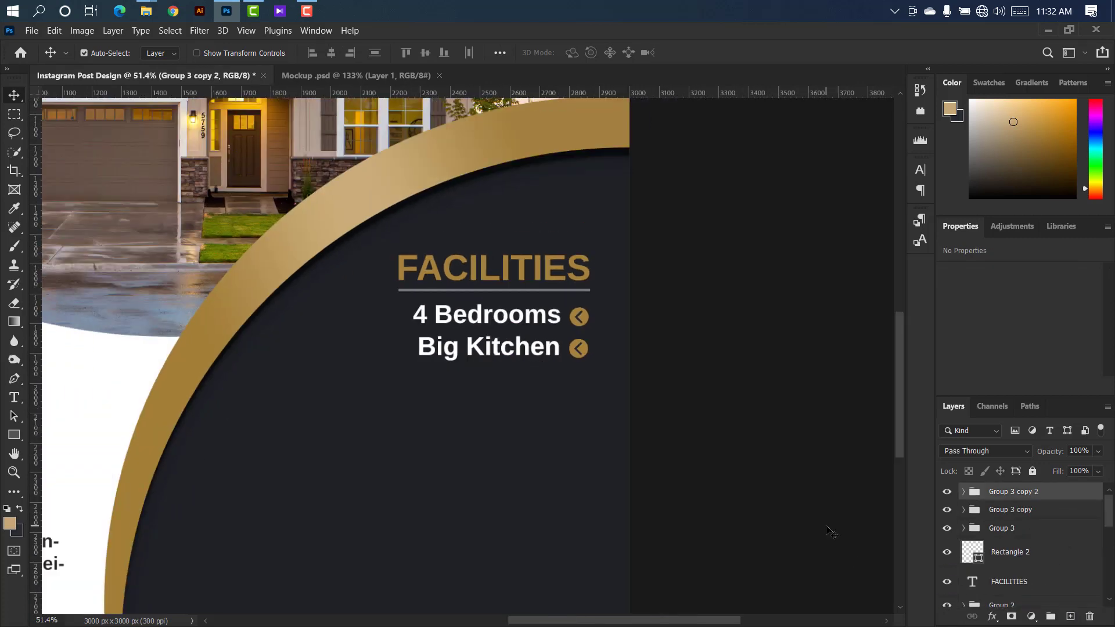
{"action": "key", "text": "ctrl+t"}
{"action": "left_click_drag", "start_coordinate": [572, 347], "coordinate": [529, 383]}
{"action": "key", "text": "Return"}
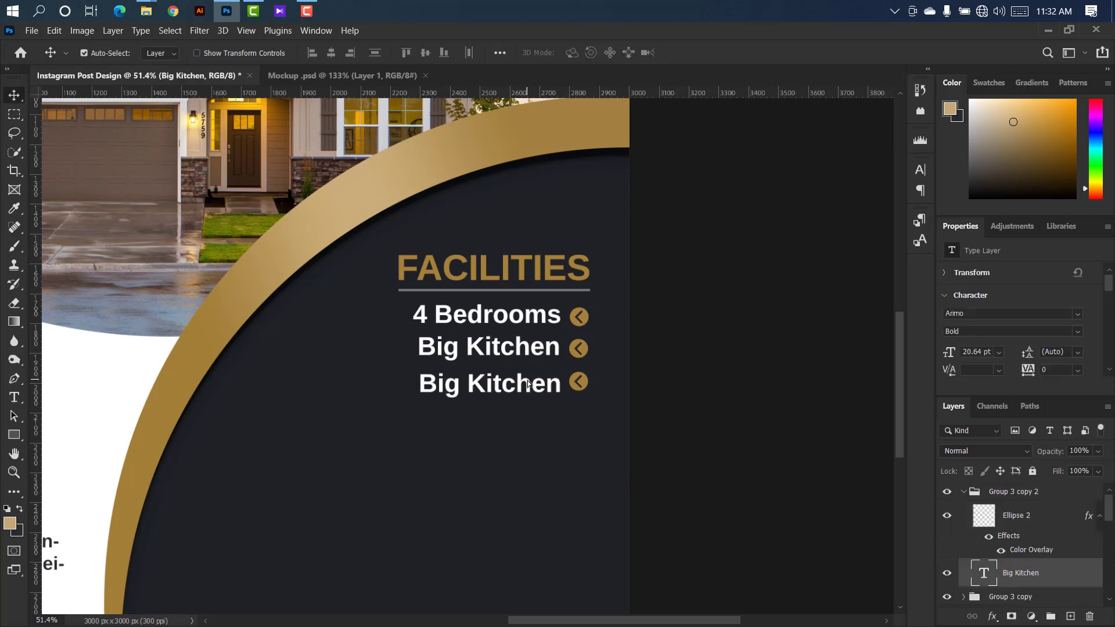
{"action": "key", "text": "ctrl+z"}
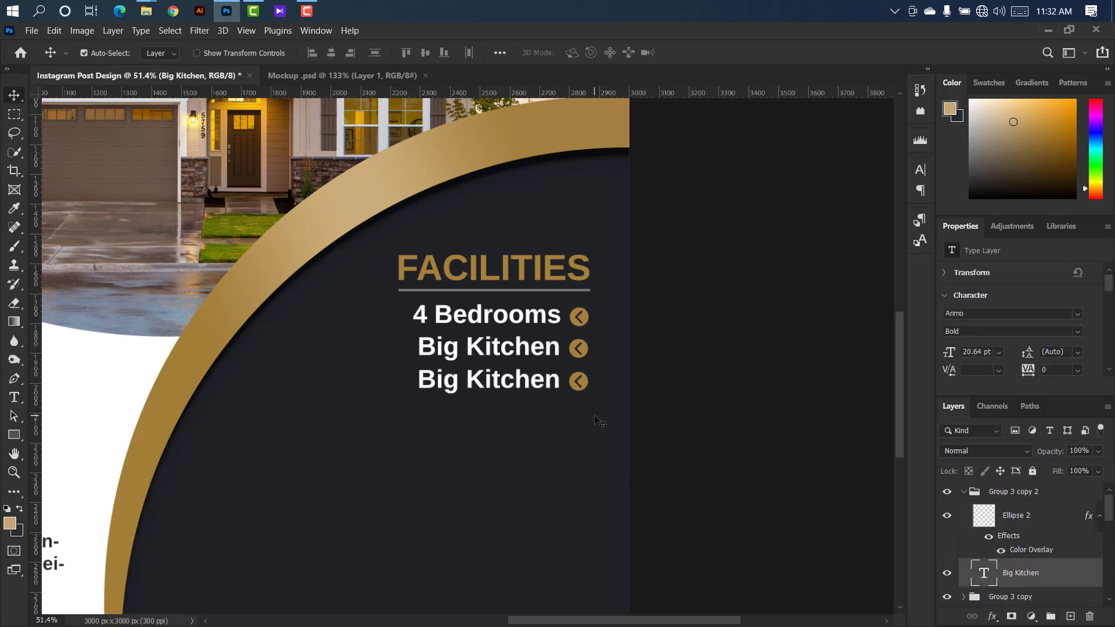
- Replace the third row's text with High Security and shift it left so that it clears the arrow icon
{"action": "double_click", "coordinate": [987, 575]}
{"action": "type", "text": "Hi"}
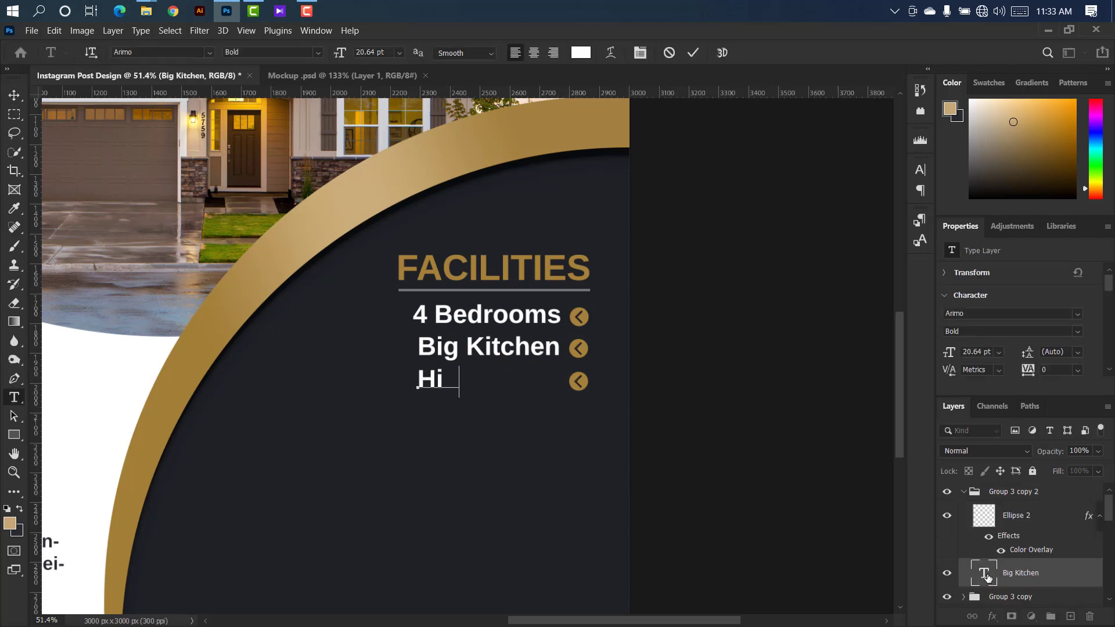
{"action": "type", "text": "gh Security"}
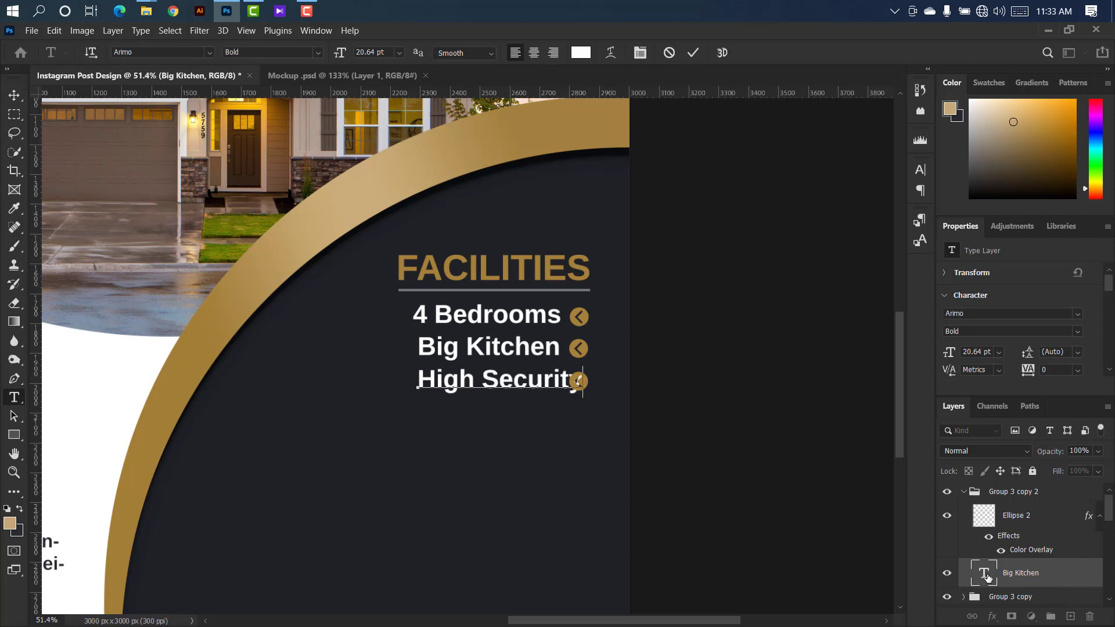
{"action": "key", "text": "ctrl+Return"}
{"action": "key", "text": "v"}
{"action": "left_click_drag", "start_coordinate": [494, 383], "coordinate": [472, 384]}
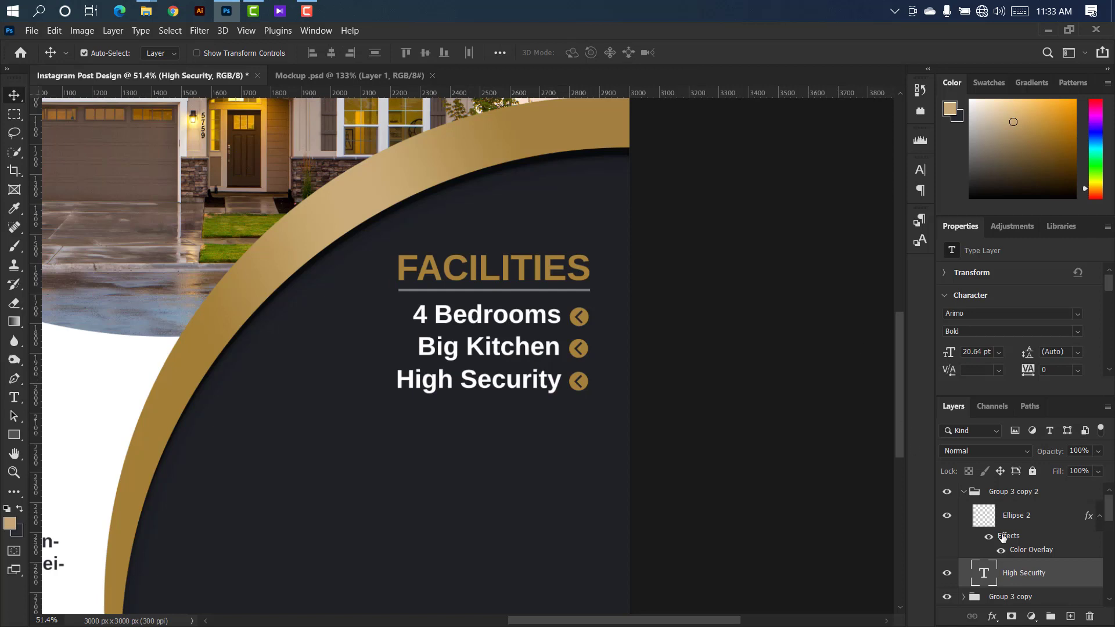
- Duplicate the High Security group and place the copy directly below it as the fourth row
{"action": "left_click", "coordinate": [958, 498]}
{"action": "left_click", "coordinate": [963, 491]}
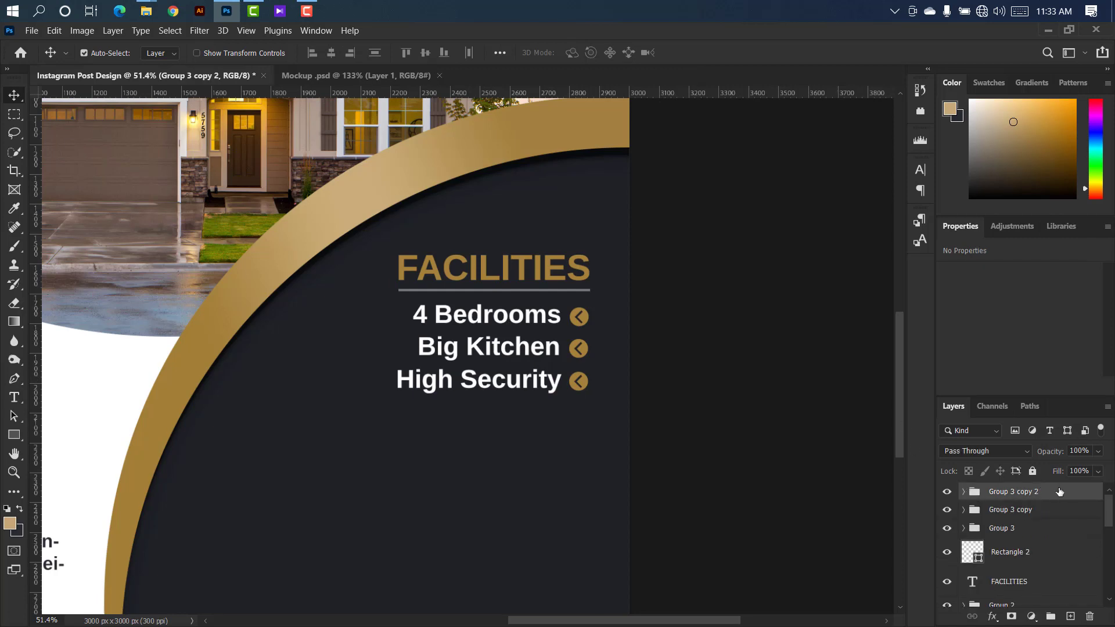
{"action": "left_click_drag", "start_coordinate": [1071, 619], "coordinate": [1071, 619]}
{"action": "key", "text": "ctrl+t"}
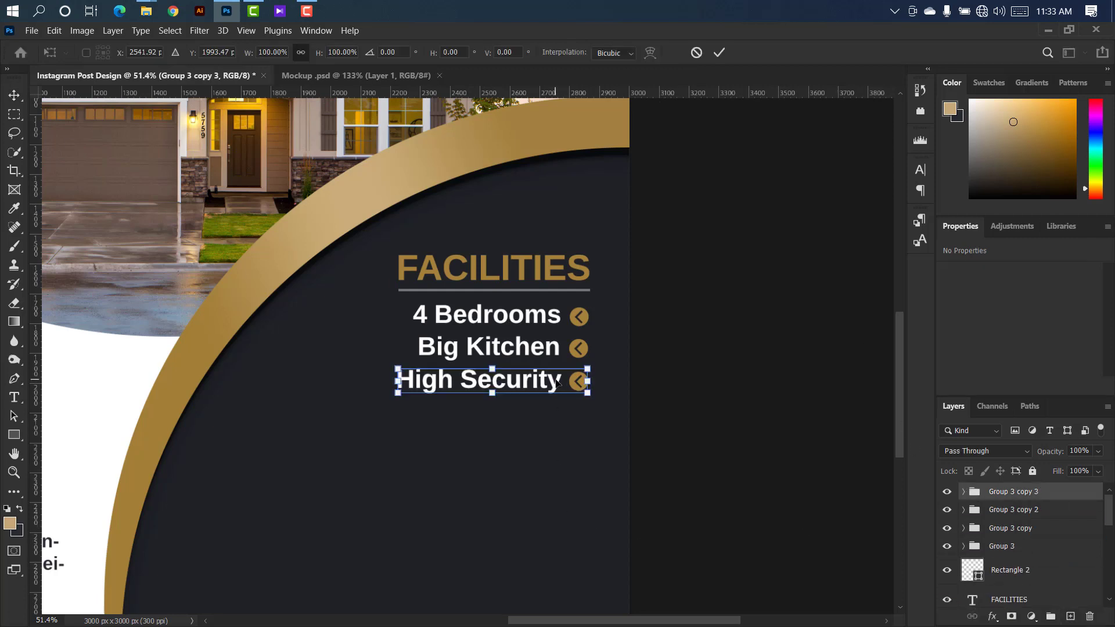
{"action": "left_click_drag", "start_coordinate": [557, 384], "coordinate": [557, 414]}
{"action": "key", "text": "Return"}
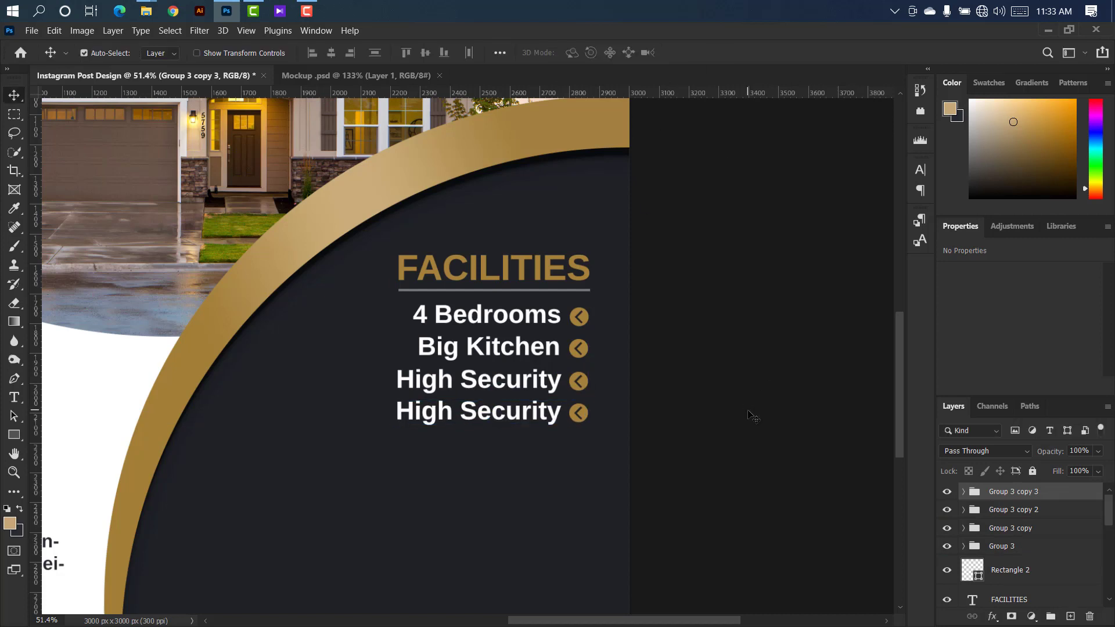
- Replace the fourth row's text with Great Location and shift it left so that it clears the arrow icon
{"action": "left_click", "coordinate": [559, 422]}
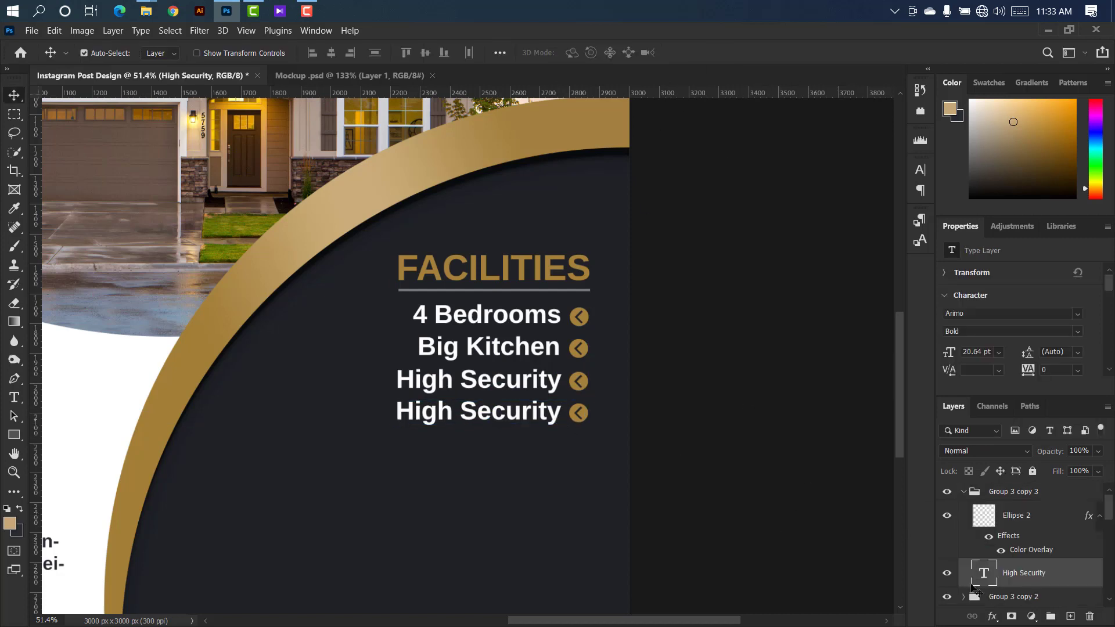
{"action": "double_click", "coordinate": [981, 573]}
{"action": "key", "text": "BackSpace"}
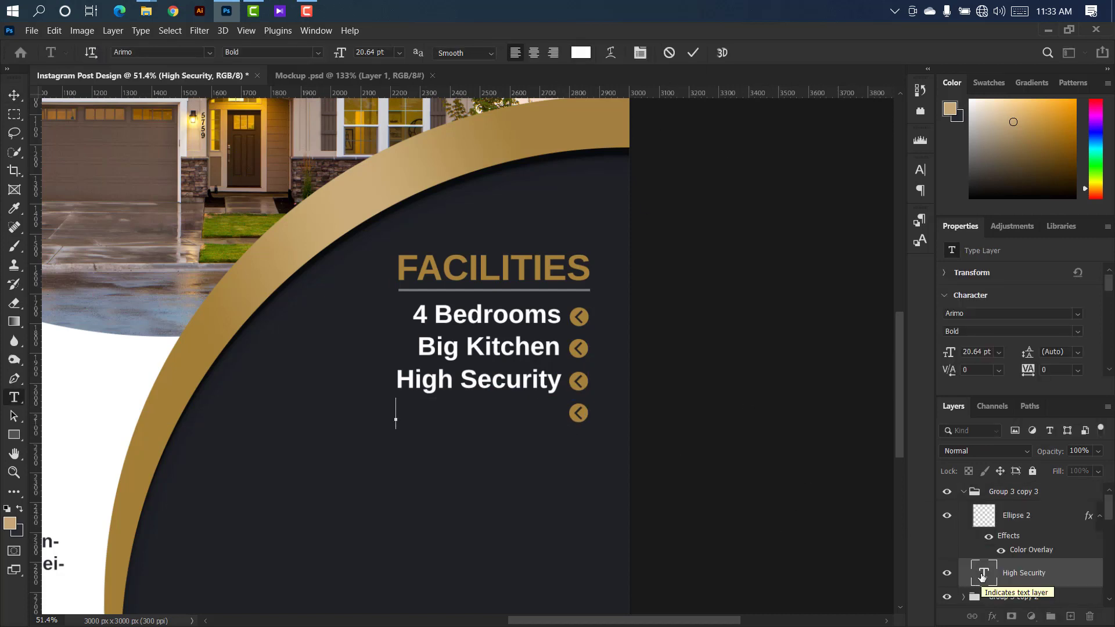
{"action": "type", "text": "Great Loc"}
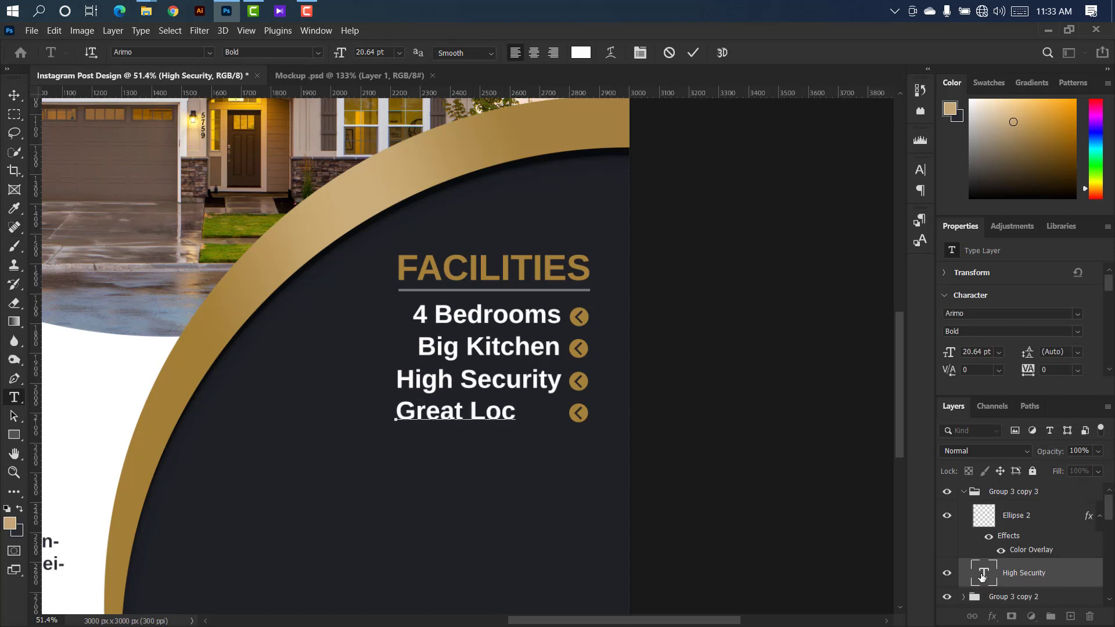
{"action": "type", "text": "ation"}
{"action": "key", "text": "ctrl+Return"}
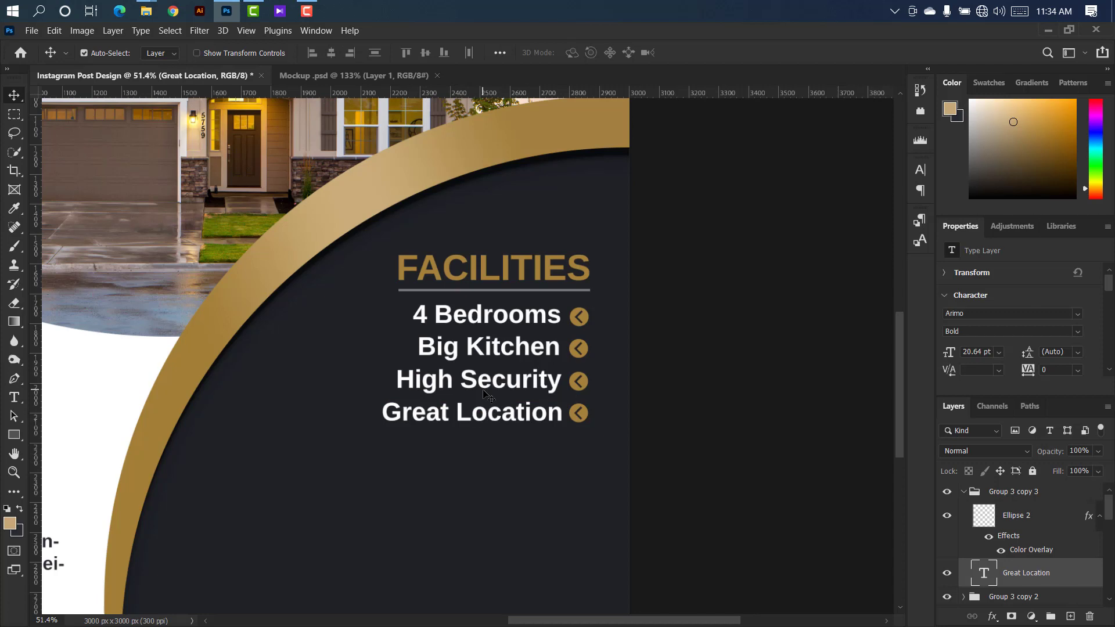
- Duplicate the Great Location group and move the copy down below it as the fifth row
{"action": "left_click", "coordinate": [964, 491]}
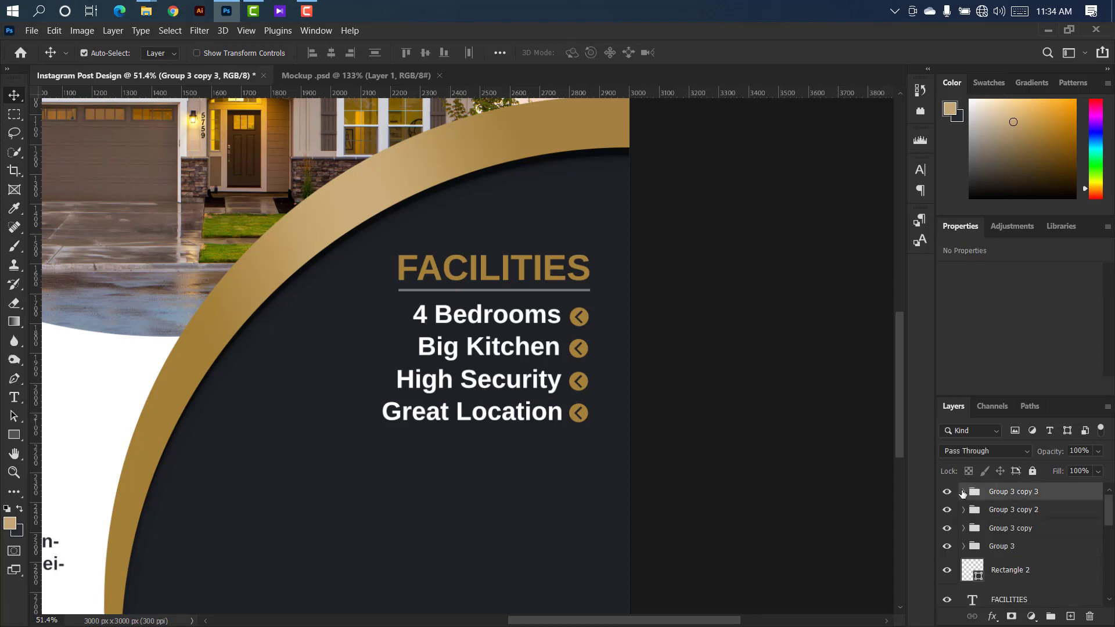
{"action": "key", "text": "ctrl+j"}
{"action": "key", "text": "ctrl+t"}
{"action": "left_click_drag", "start_coordinate": [551, 417], "coordinate": [543, 442]}
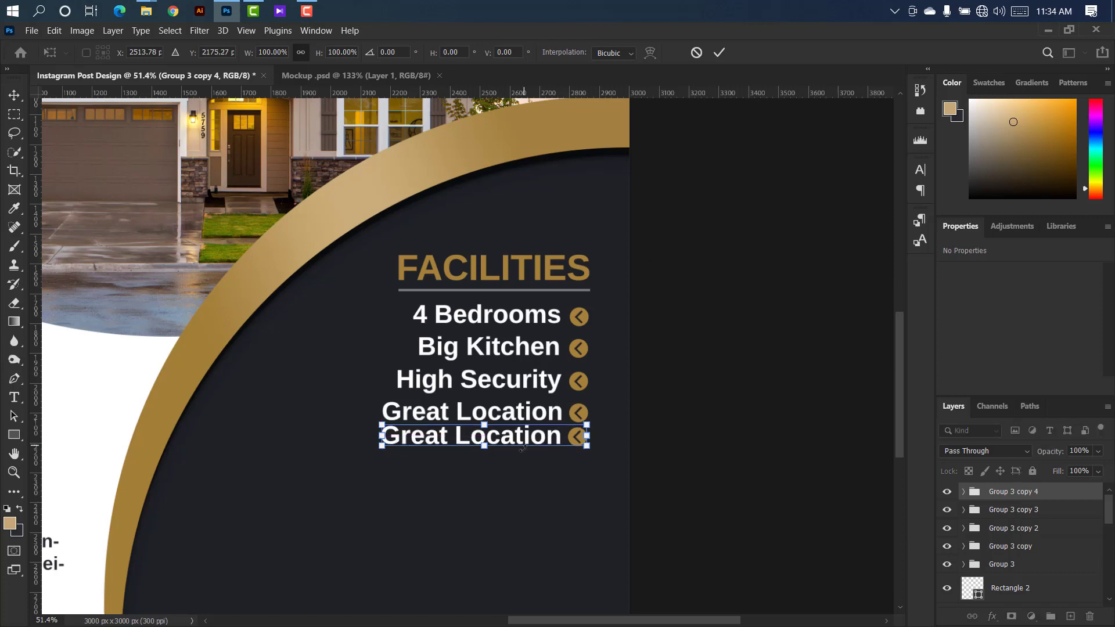
{"action": "key", "text": "Return"}
{"action": "key", "text": "Down"}
{"action": "key", "text": "Down"}
{"action": "key", "text": "Down"}
{"action": "key", "text": "Down"}
{"action": "key", "text": "Down"}
{"action": "key", "text": "Down"}
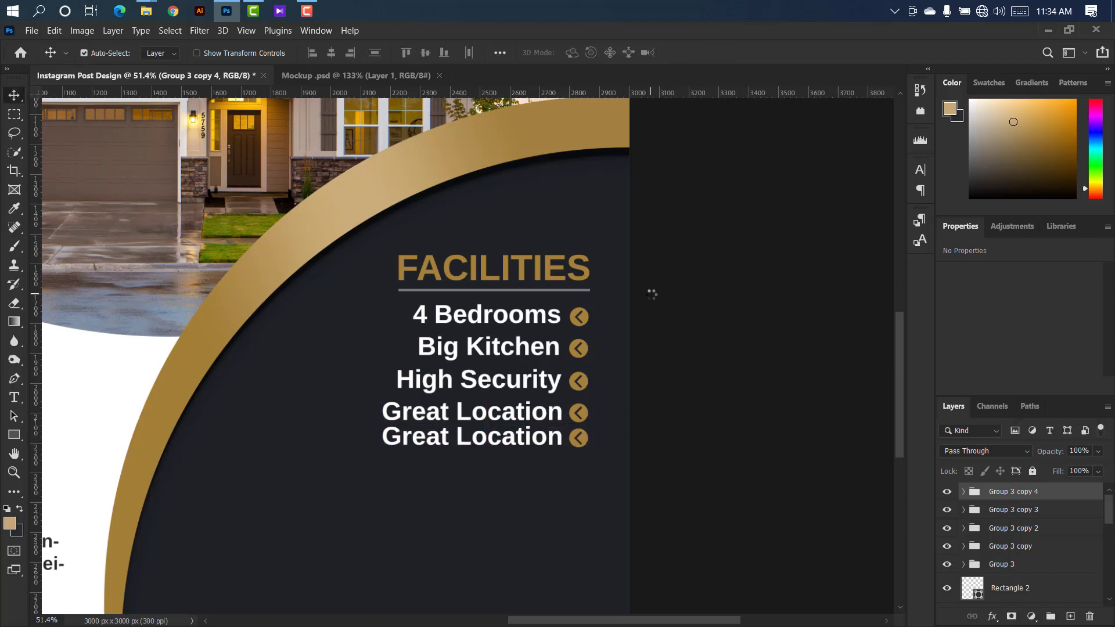
- Replace the fifth row's text with Easy Installment
{"action": "left_click", "coordinate": [561, 448]}
{"action": "double_click", "coordinate": [984, 574]}
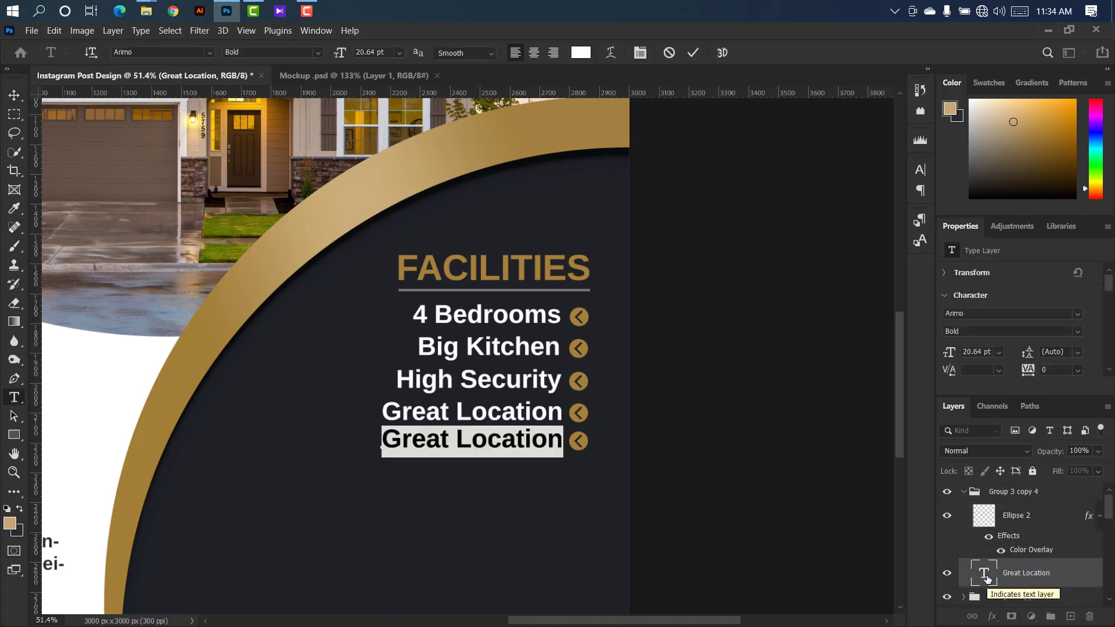
{"action": "key", "text": "BackSpace"}
{"action": "type", "text": "E"}
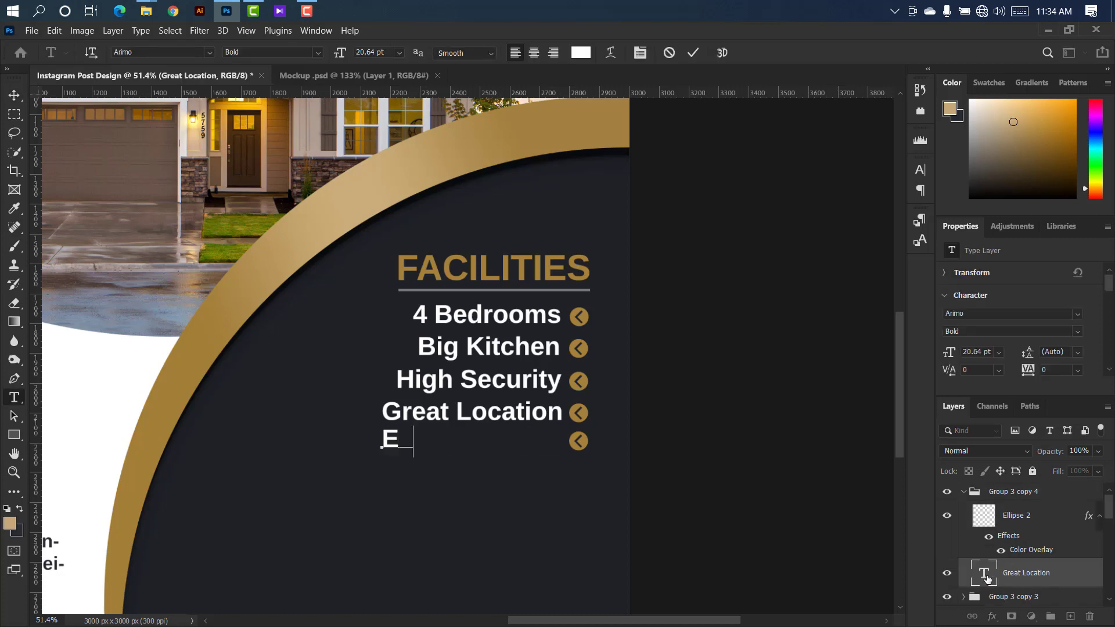
{"action": "type", "text": "asy Inst"}
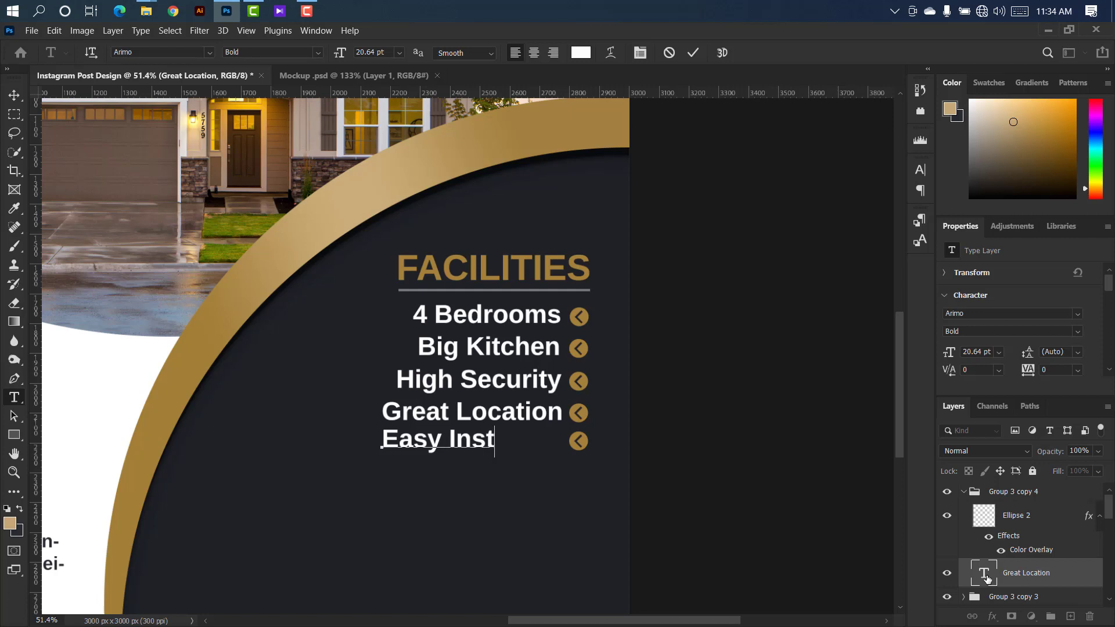
{"action": "type", "text": "allmen"}
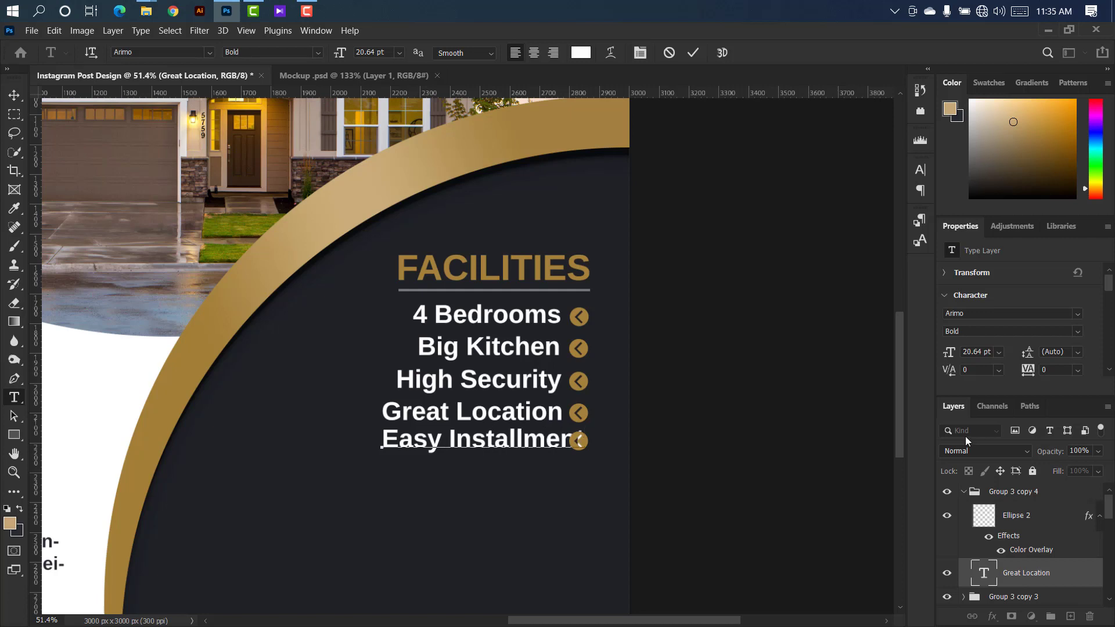
{"action": "type", "text": "t"}
{"action": "left_click", "coordinate": [693, 52]}
{"action": "key", "text": "v"}
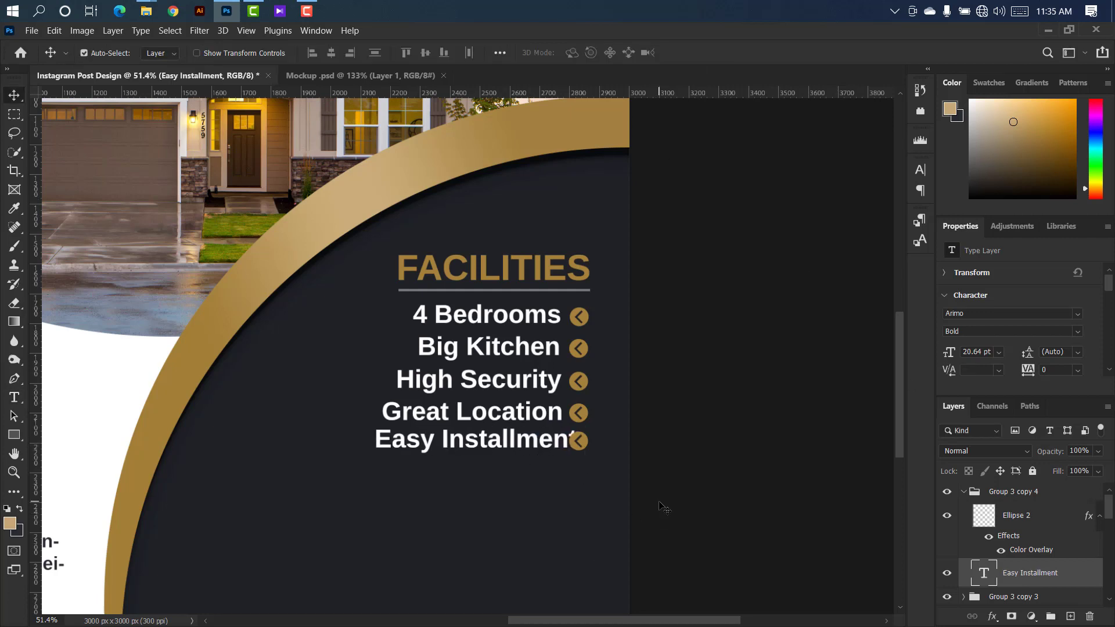
- Shift the Easy Installment text left so that it clears its arrow icon, and collapse its group
{"action": "left_click_drag", "start_coordinate": [567, 442], "coordinate": [548, 441]}
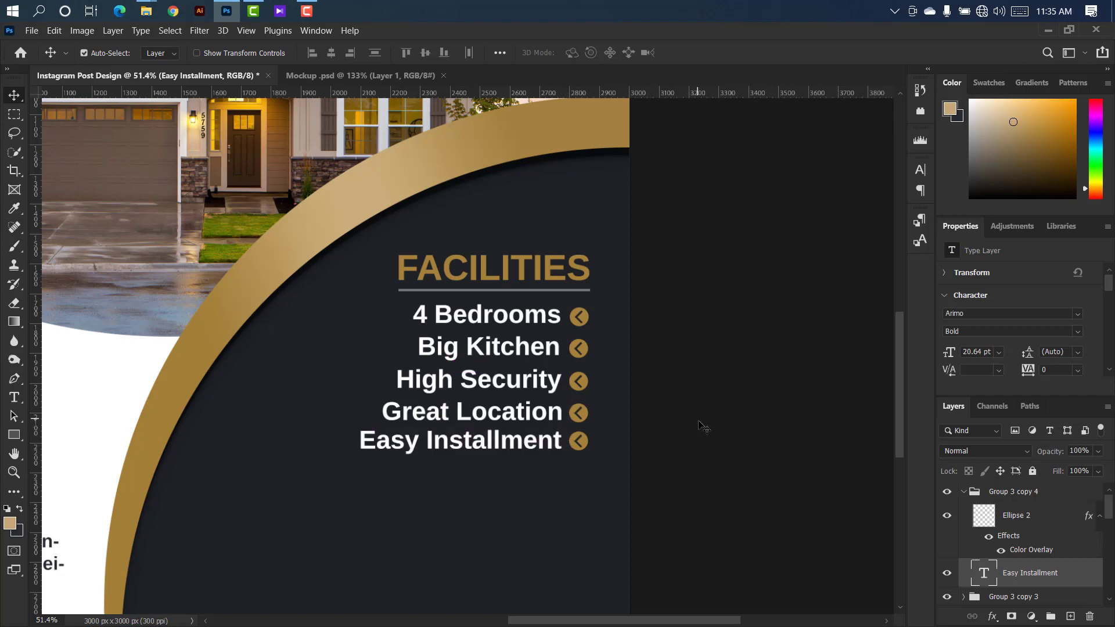
{"action": "left_click", "coordinate": [964, 492]}
- Select all five facility row groups and nudge them down to widen the gap below the FACILITIES underline
{"action": "key", "text": "ctrl+minus"}
{"action": "key", "text": "ctrl+minus"}
{"action": "key", "text": "ctrl+minus"}
{"action": "left_click", "coordinate": [1044, 529], "text": "shift"}
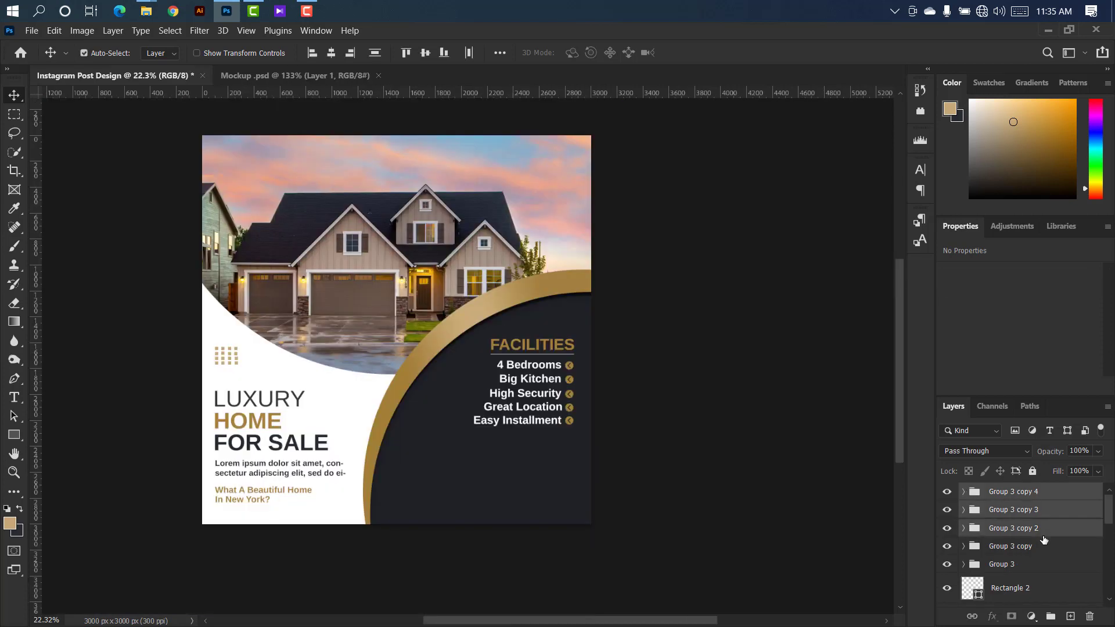
{"action": "left_click", "coordinate": [1039, 547], "text": "shift"}
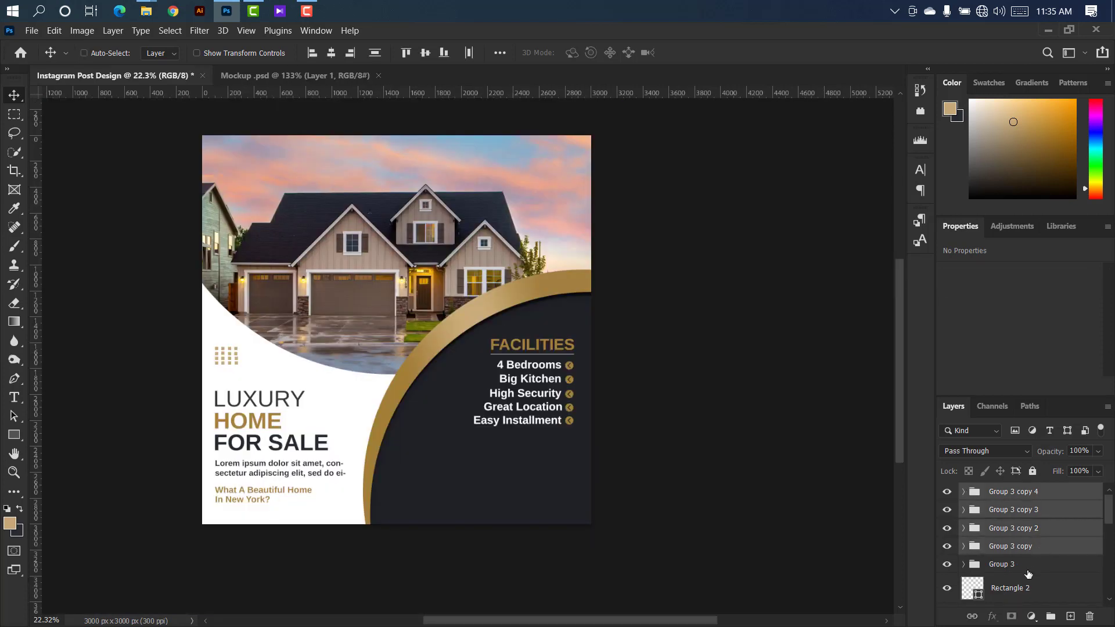
{"action": "left_click", "coordinate": [1028, 566], "text": "shift"}
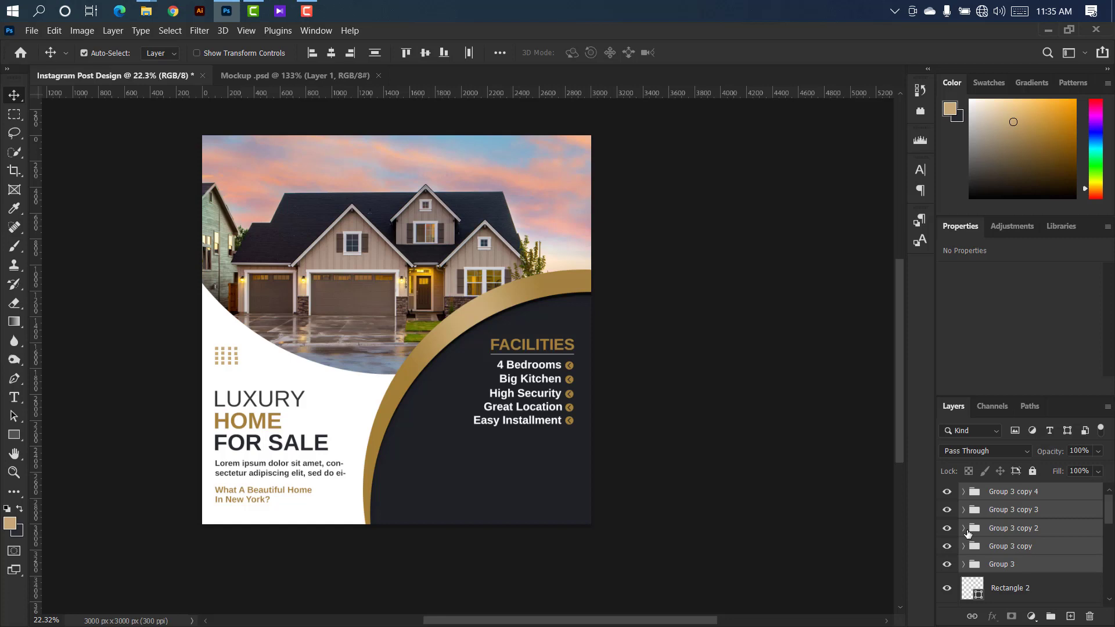
{"action": "key", "text": "shift+Down"}
{"action": "key", "text": "shift+Down"}
{"action": "key", "text": "shift+Down"}
{"action": "key", "text": "shift+Down"}
{"action": "key", "text": "shift+Down"}
{"action": "key", "text": "shift+Down"}
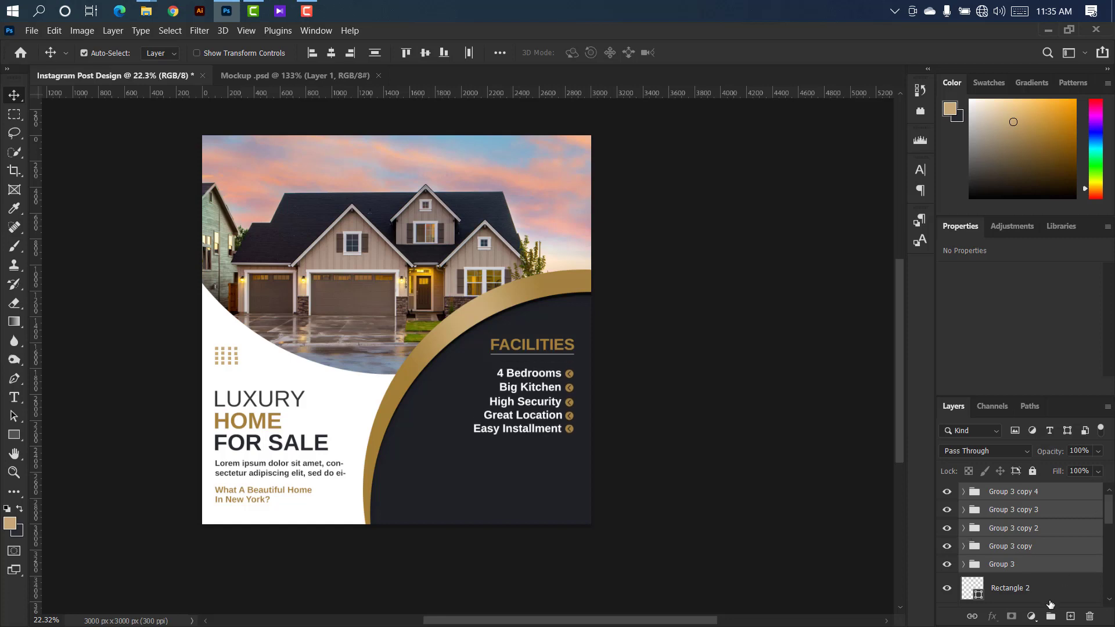
- Group the five facility rows together, and group the FACILITIES heading with its underline
{"action": "left_click", "coordinate": [1050, 615]}
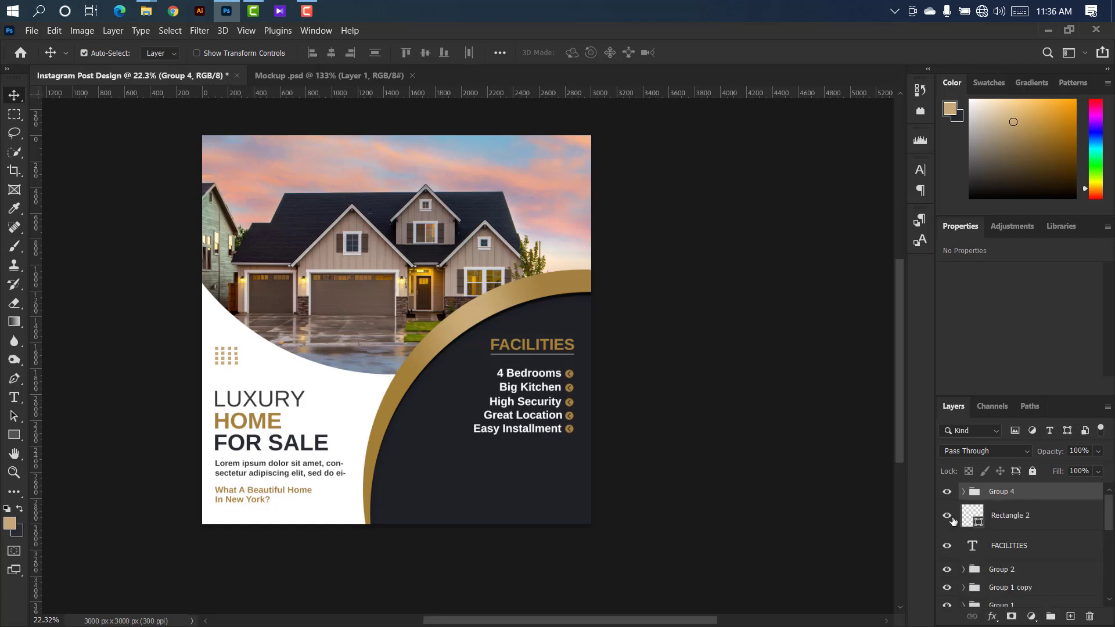
{"action": "left_click", "coordinate": [987, 518]}
{"action": "left_click", "coordinate": [1021, 546], "text": "shift"}
{"action": "left_click", "coordinate": [1050, 615]}
- Scale the heading group and the rows group together to about 109%, placing them closer to the canvas's right edge
{"action": "scroll", "coordinate": [558, 433], "scroll_direction": "up", "scroll_amount": 5}
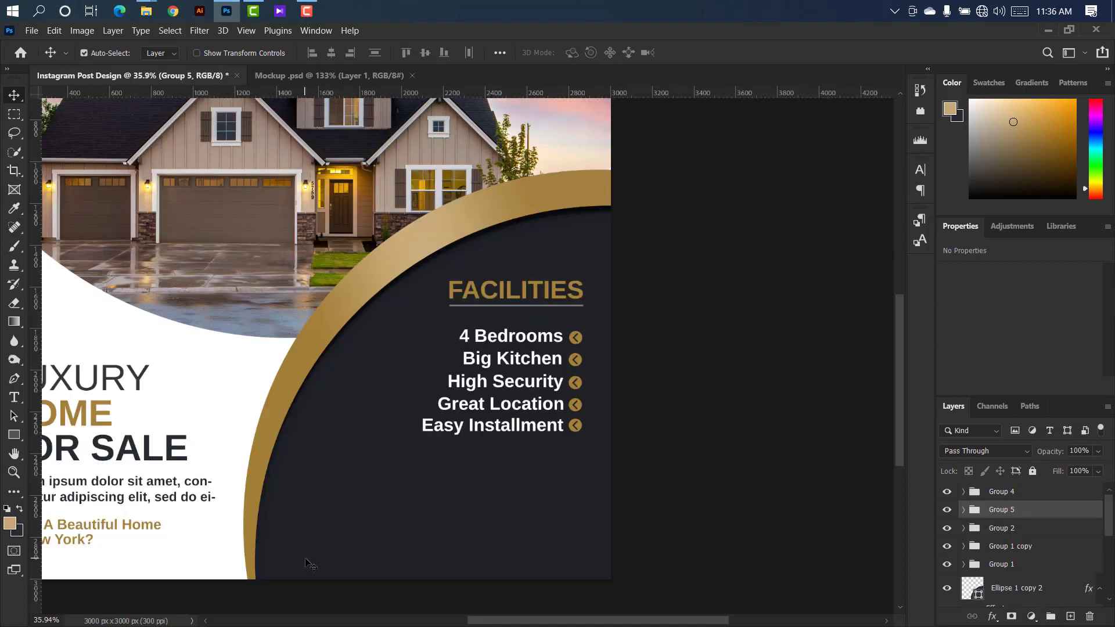
{"action": "key", "text": "u"}
{"action": "left_click", "coordinate": [1030, 493], "text": "shift"}
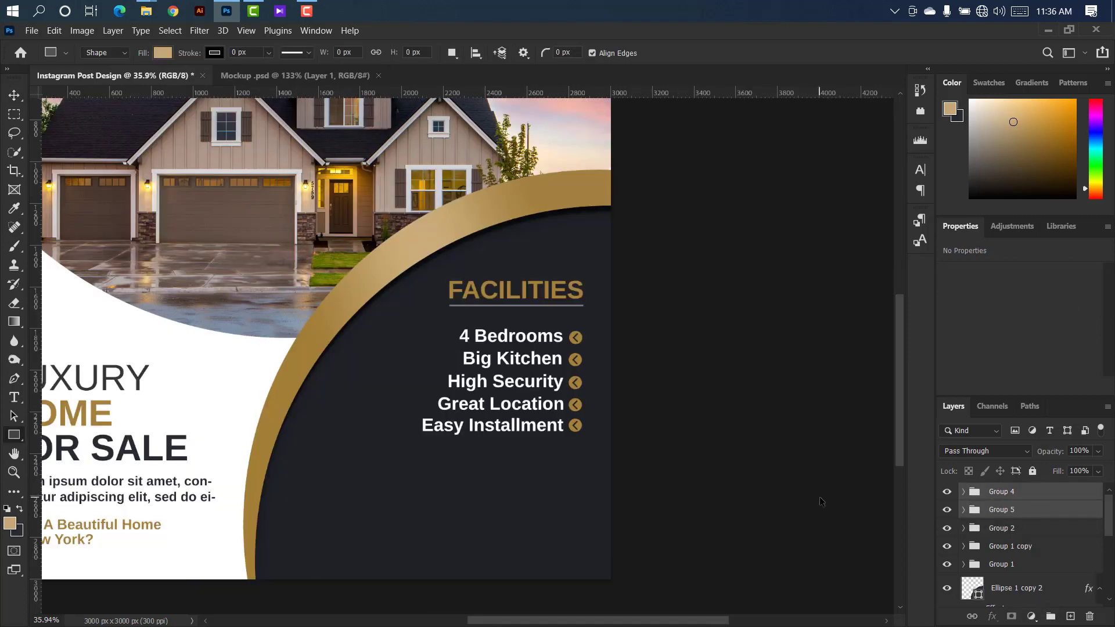
{"action": "key", "text": "ctrl+t"}
{"action": "left_click_drag", "start_coordinate": [423, 436], "coordinate": [583, 337]}
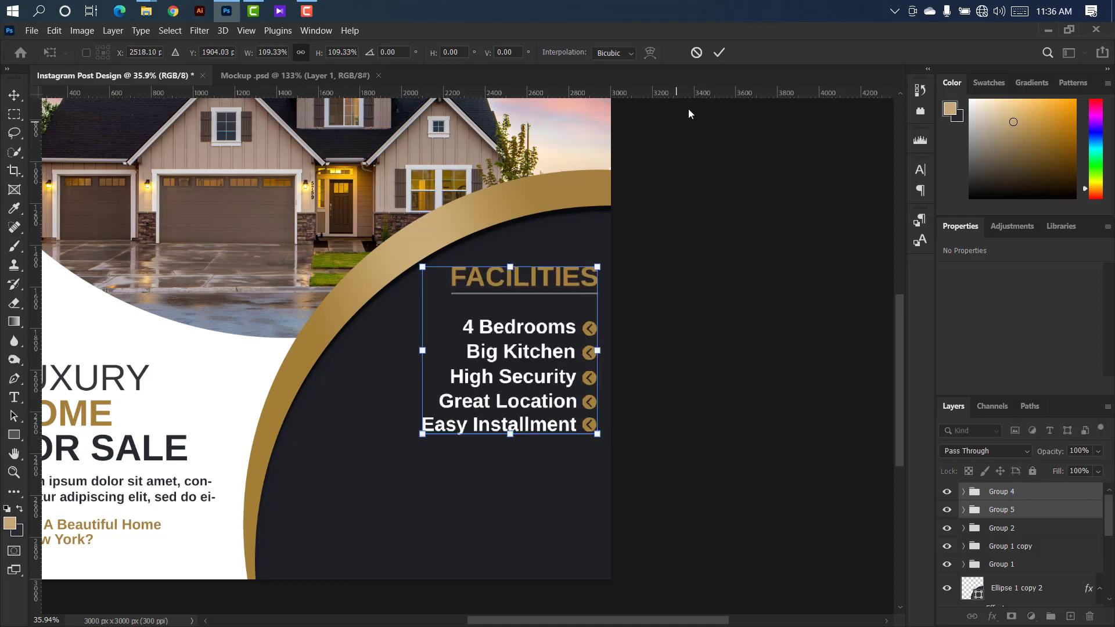
{"action": "left_click", "coordinate": [718, 52]}
- Draw a rectangle about 799 by 132 px below the facilities list and fill it with gold #a37f38 sampled from the curved band
{"action": "right_click", "coordinate": [15, 439]}
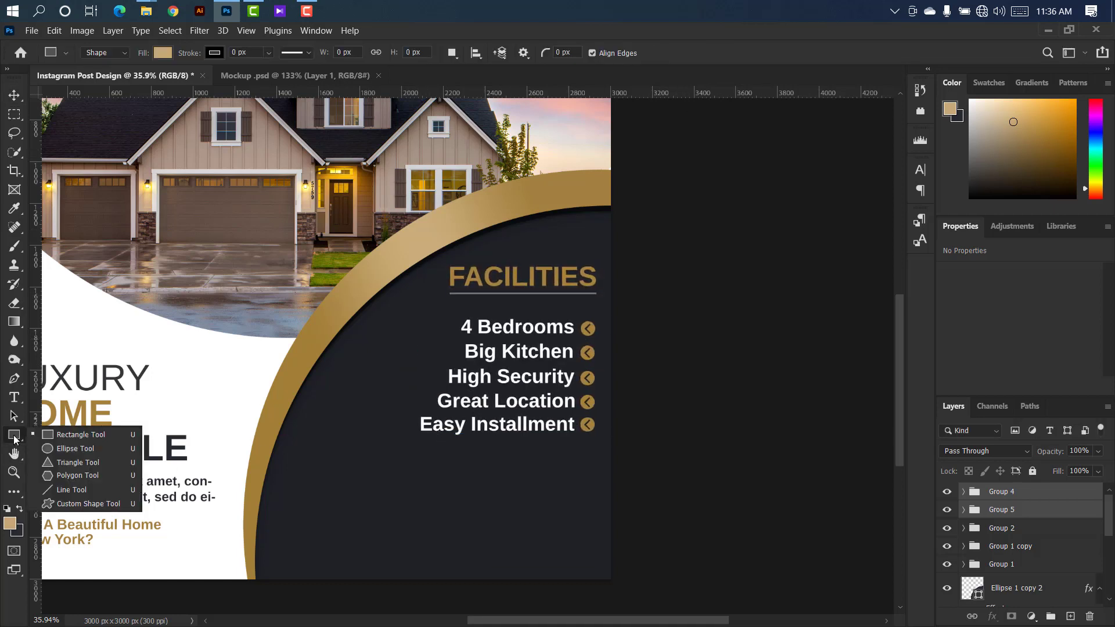
{"action": "left_click", "coordinate": [72, 436]}
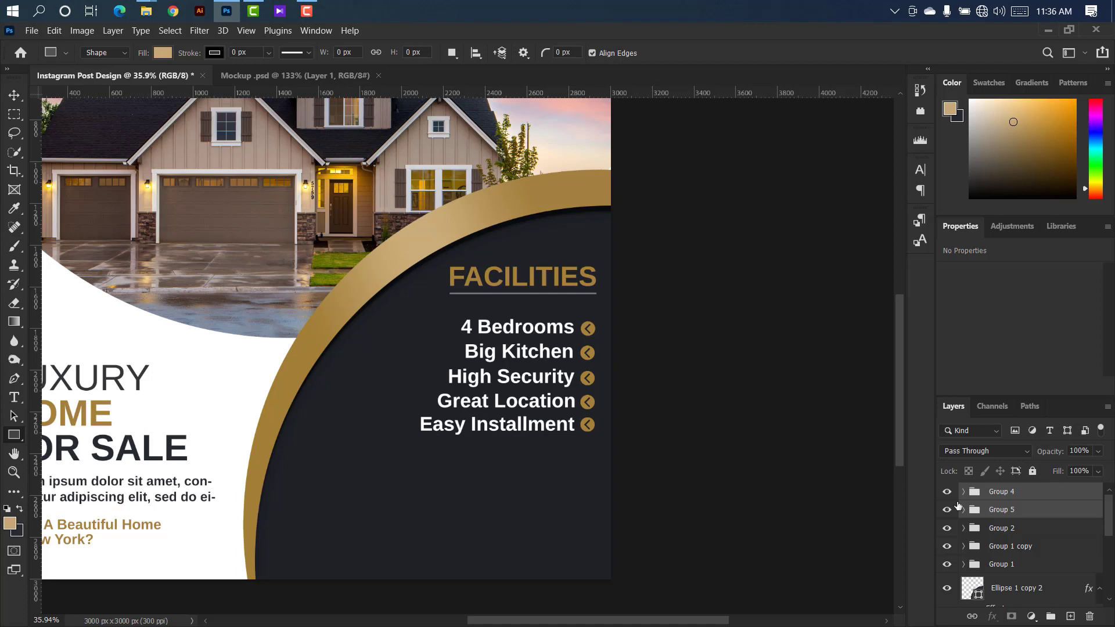
{"action": "left_click_drag", "start_coordinate": [407, 454], "coordinate": [573, 481]}
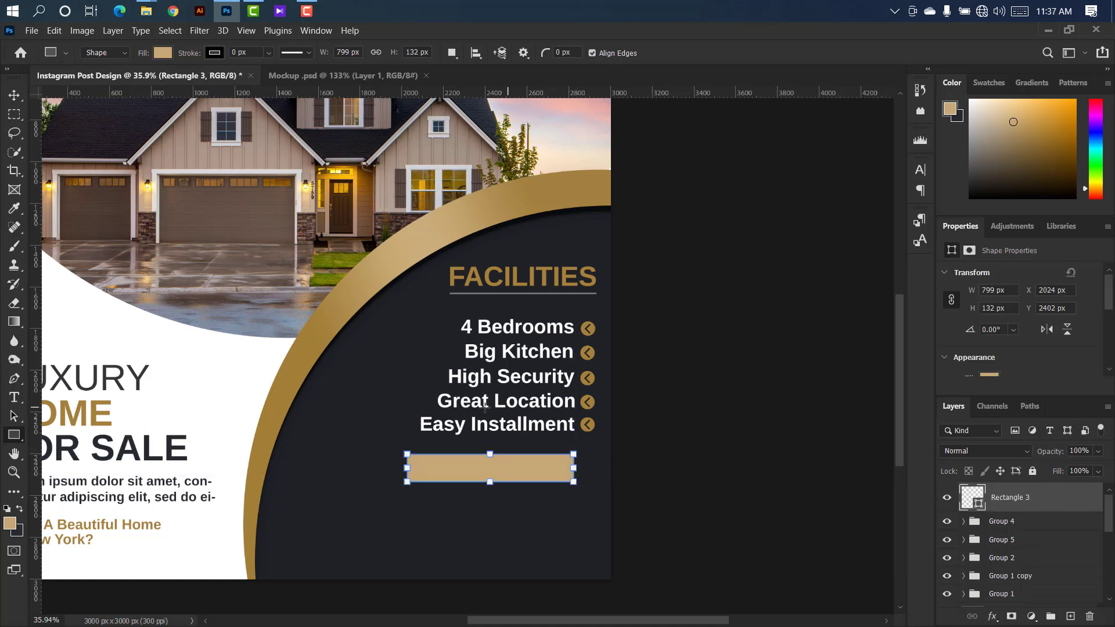
{"action": "double_click", "coordinate": [979, 504]}
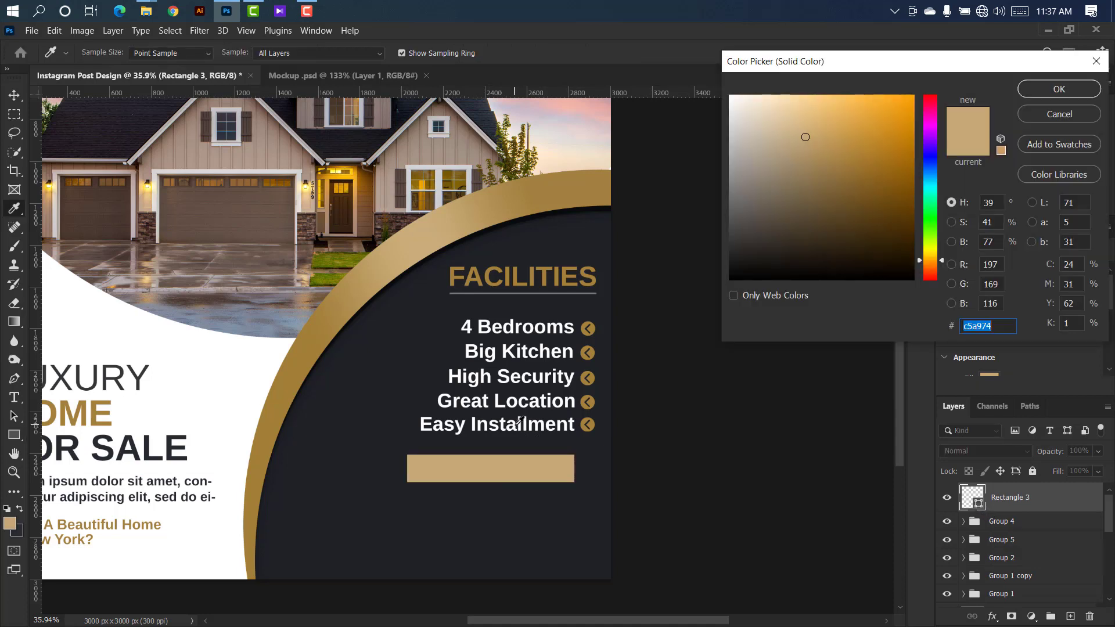
{"action": "left_click", "coordinate": [307, 363]}
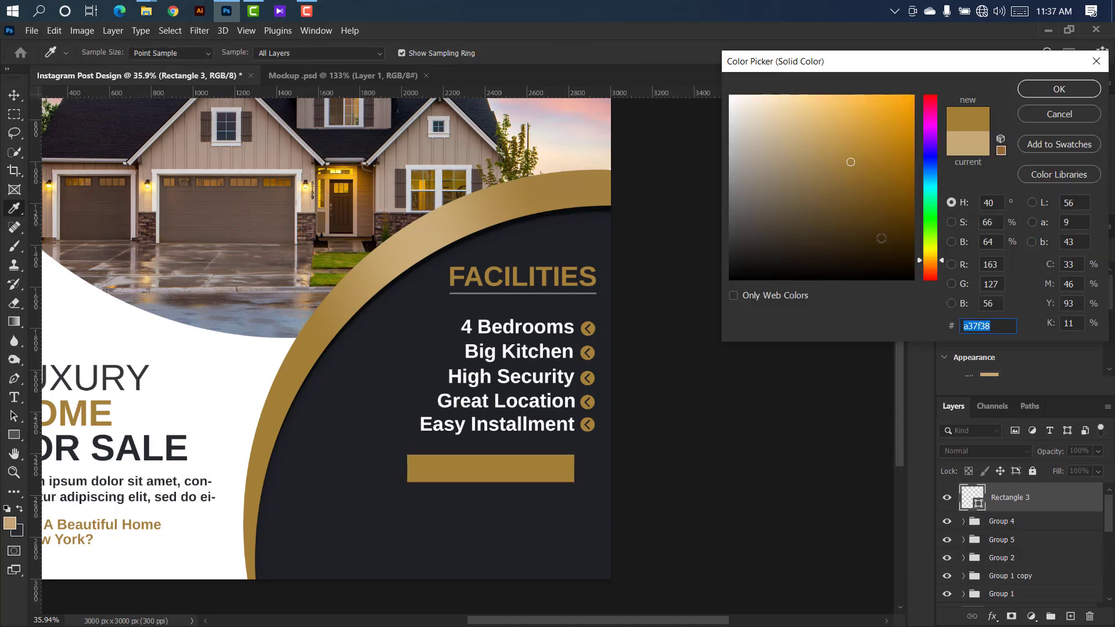
{"action": "left_click", "coordinate": [1048, 91]}
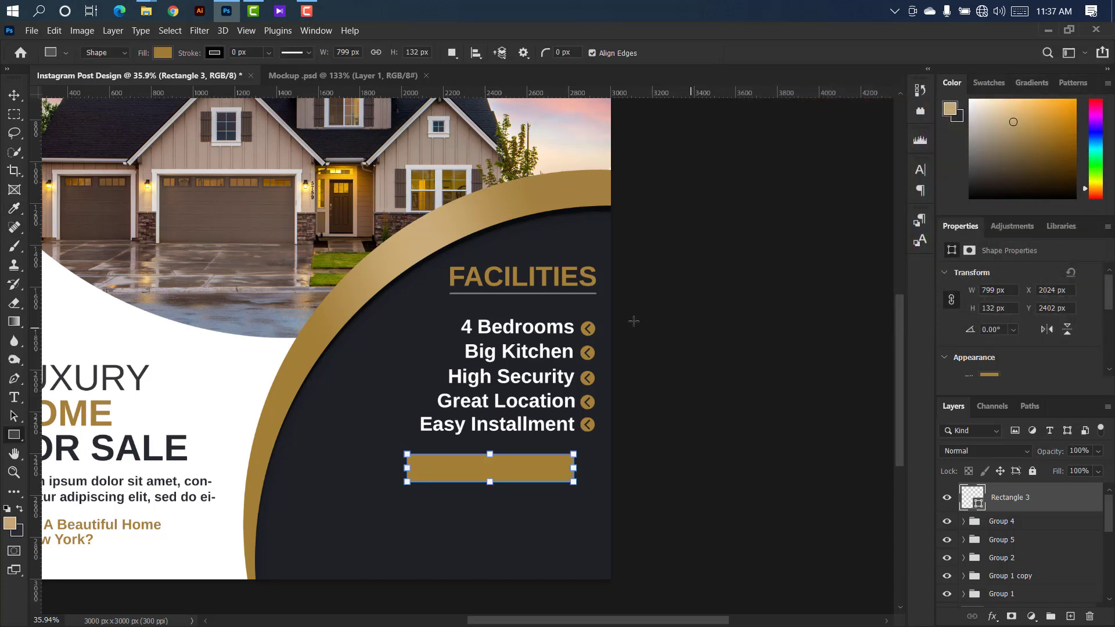
- Remove the rectangle's fill and give it a gold 15 px stroke
{"action": "left_click", "coordinate": [161, 52]}
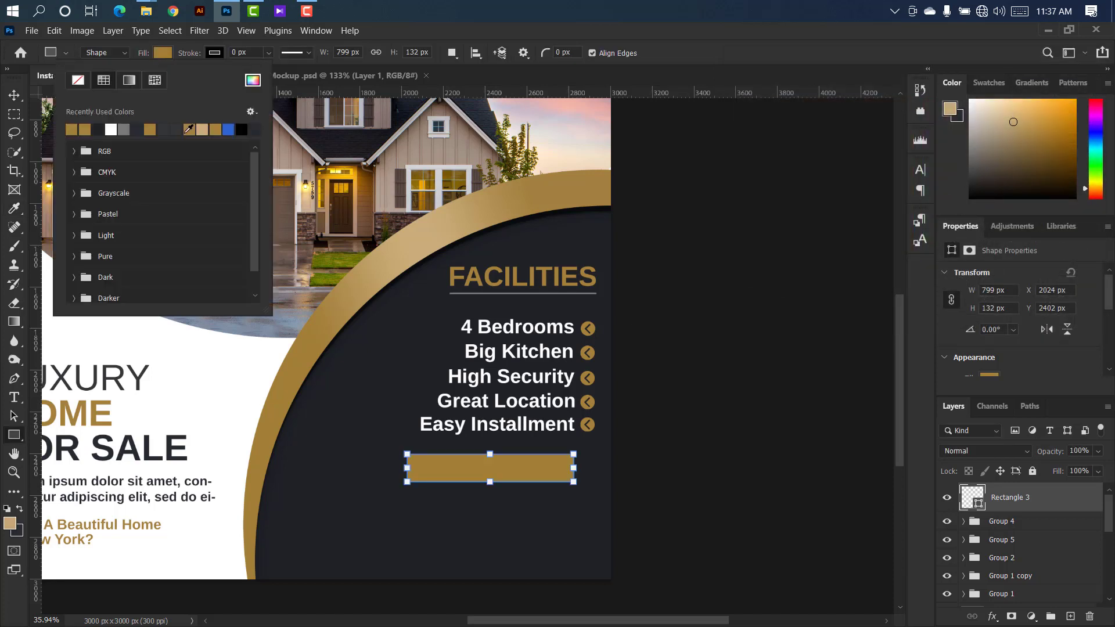
{"action": "left_click", "coordinate": [78, 80]}
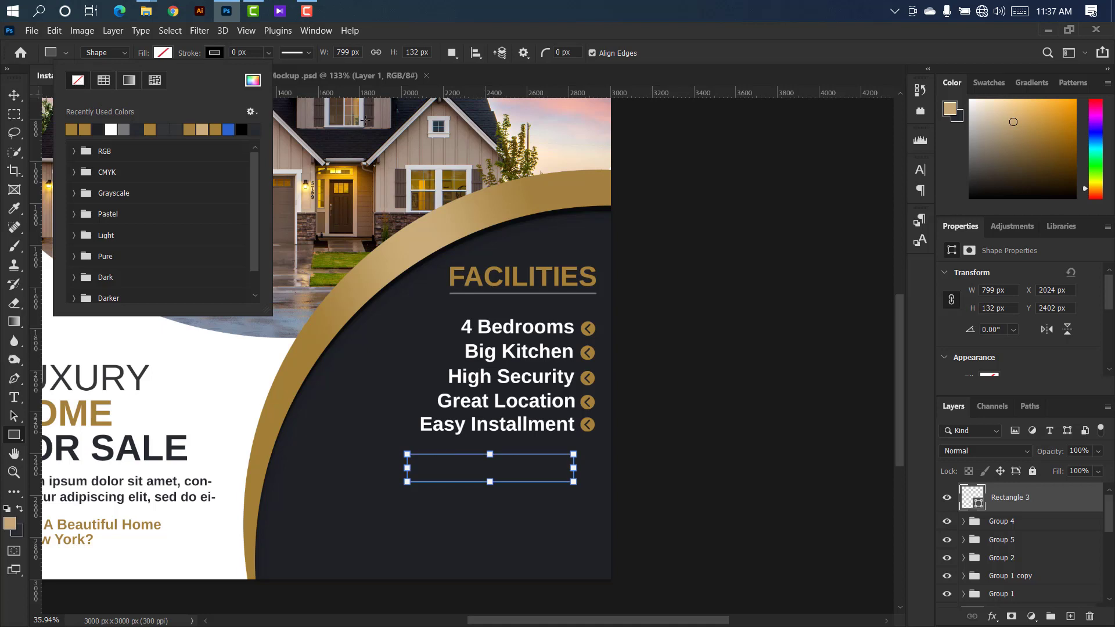
{"action": "left_click", "coordinate": [213, 53]}
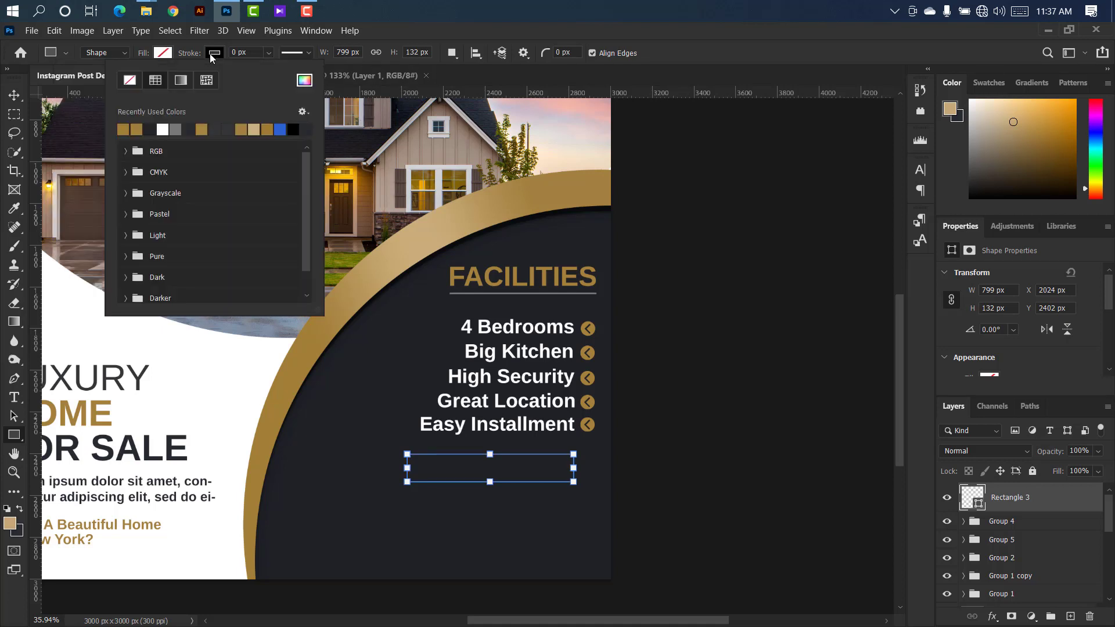
{"action": "left_click", "coordinate": [124, 127]}
{"action": "left_click_drag", "start_coordinate": [189, 52], "coordinate": [196, 53]}
- Round all the rectangle's corners to 15 px and move it right to line up with the list's right edge
{"action": "left_click_drag", "start_coordinate": [1109, 299], "coordinate": [1110, 336]}
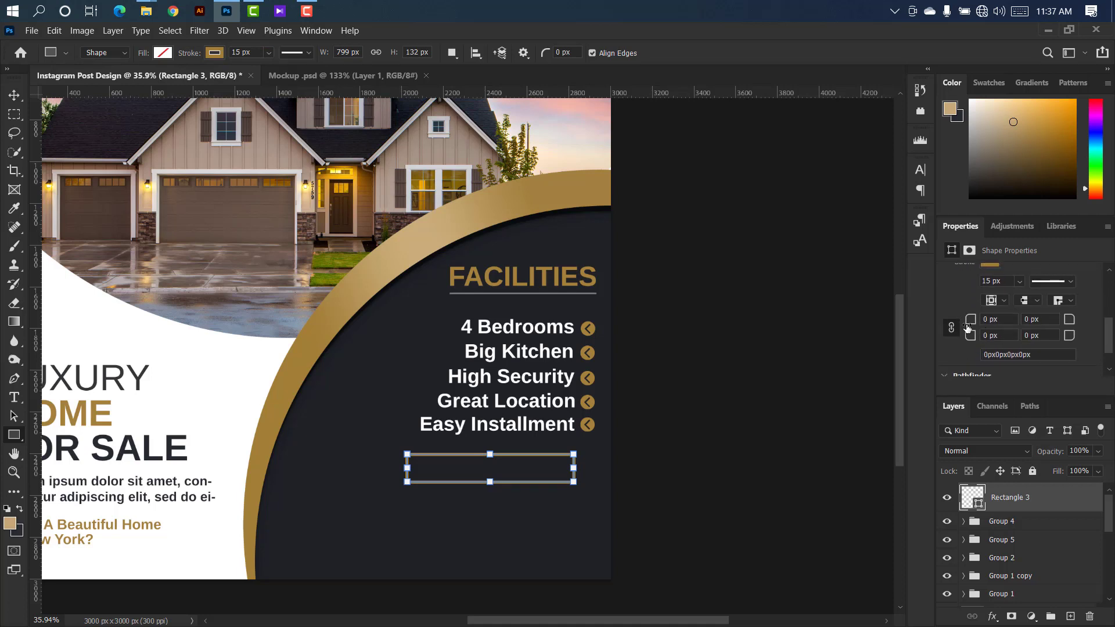
{"action": "left_click_drag", "start_coordinate": [966, 323], "coordinate": [975, 324]}
{"action": "left_click", "coordinate": [14, 95]}
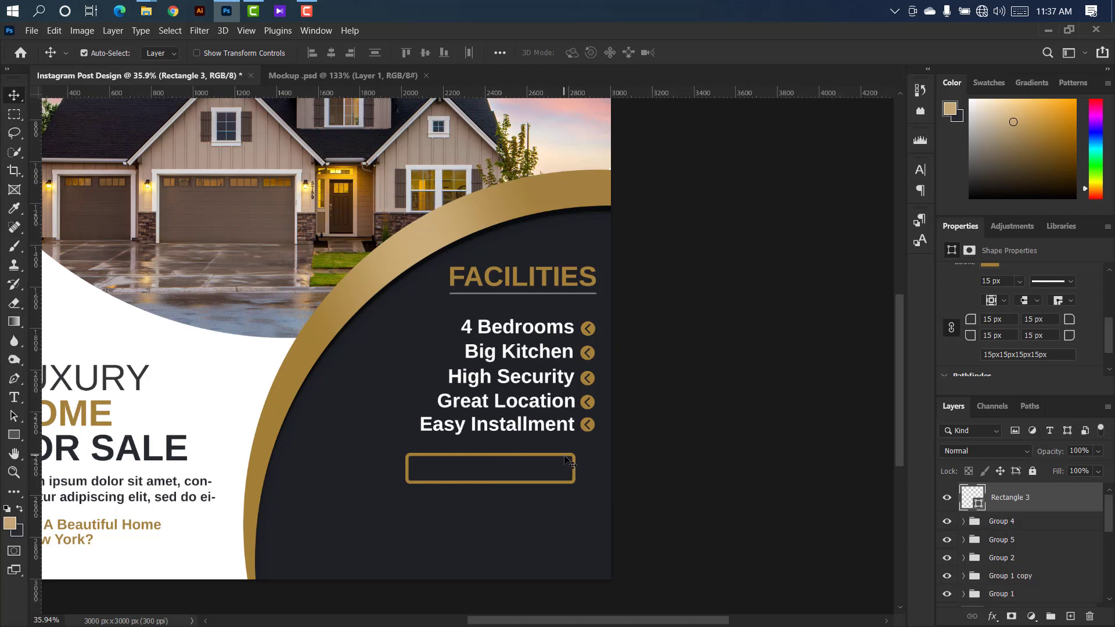
{"action": "left_click_drag", "start_coordinate": [567, 459], "coordinate": [588, 463]}
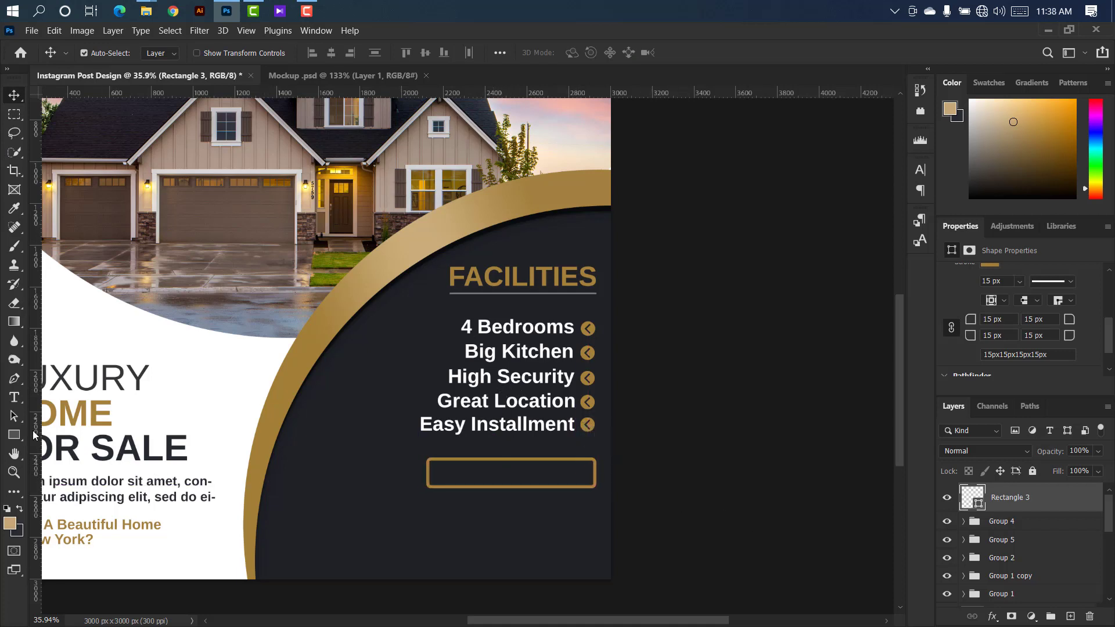
- Add a white text line reading CONTACT US below the gold outlined rectangle
{"action": "left_click", "coordinate": [14, 397]}
{"action": "left_click", "coordinate": [429, 520]}
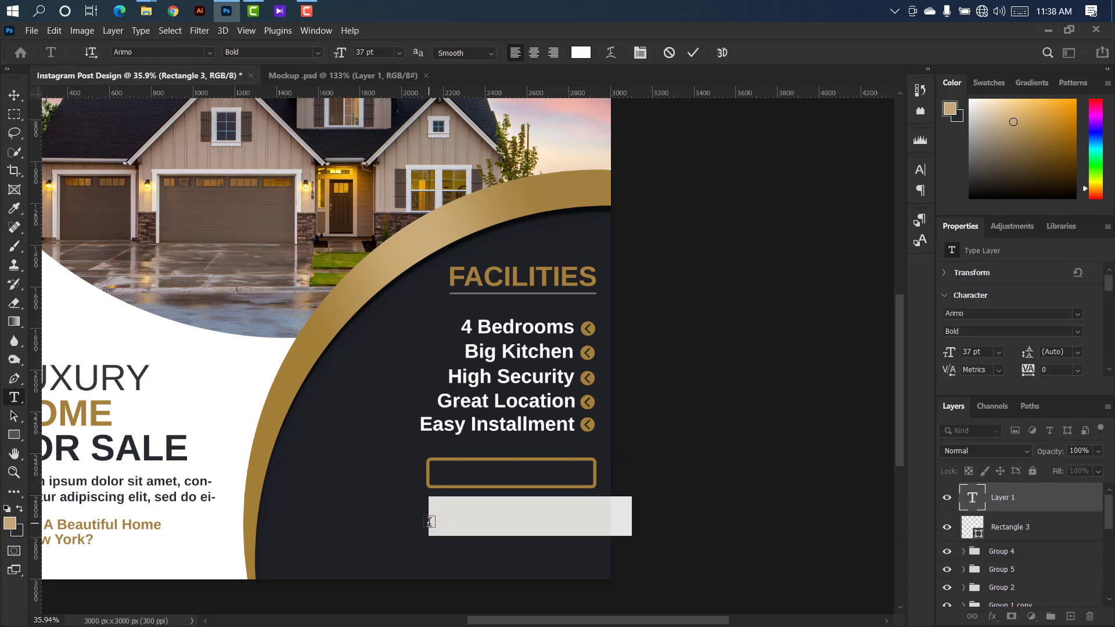
{"action": "key", "text": "BackSpace"}
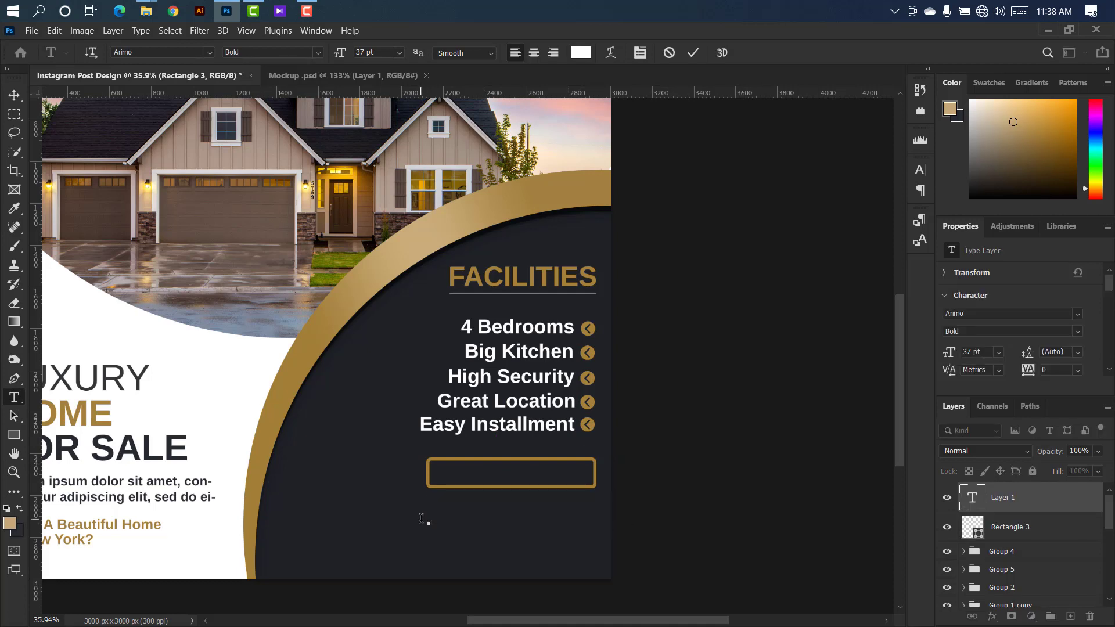
{"action": "type", "text": "CO"}
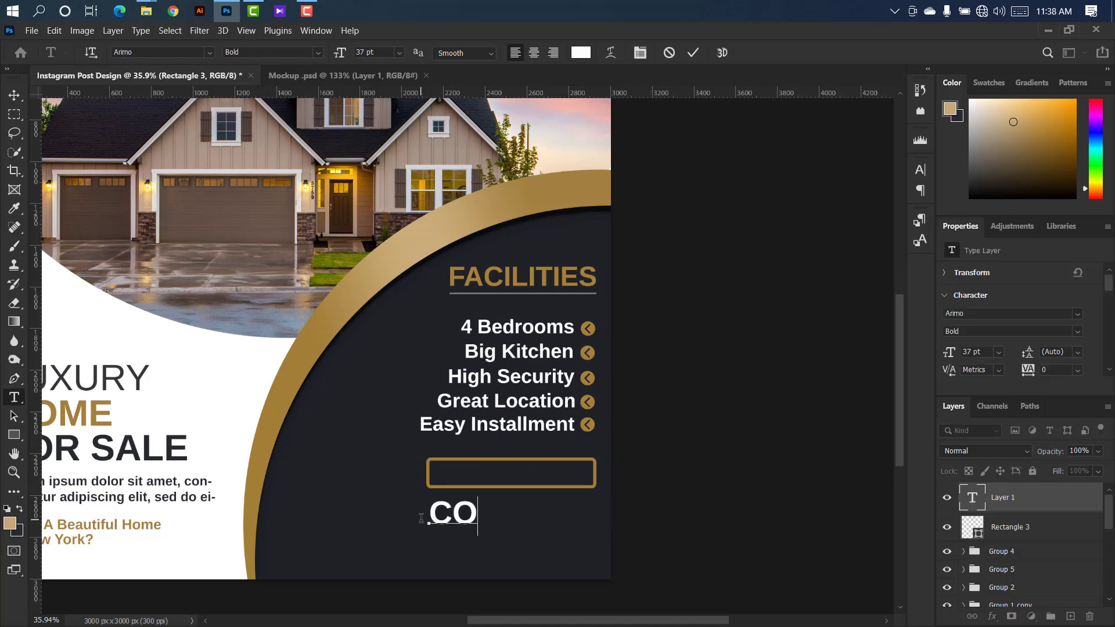
{"action": "type", "text": "NTACT"}
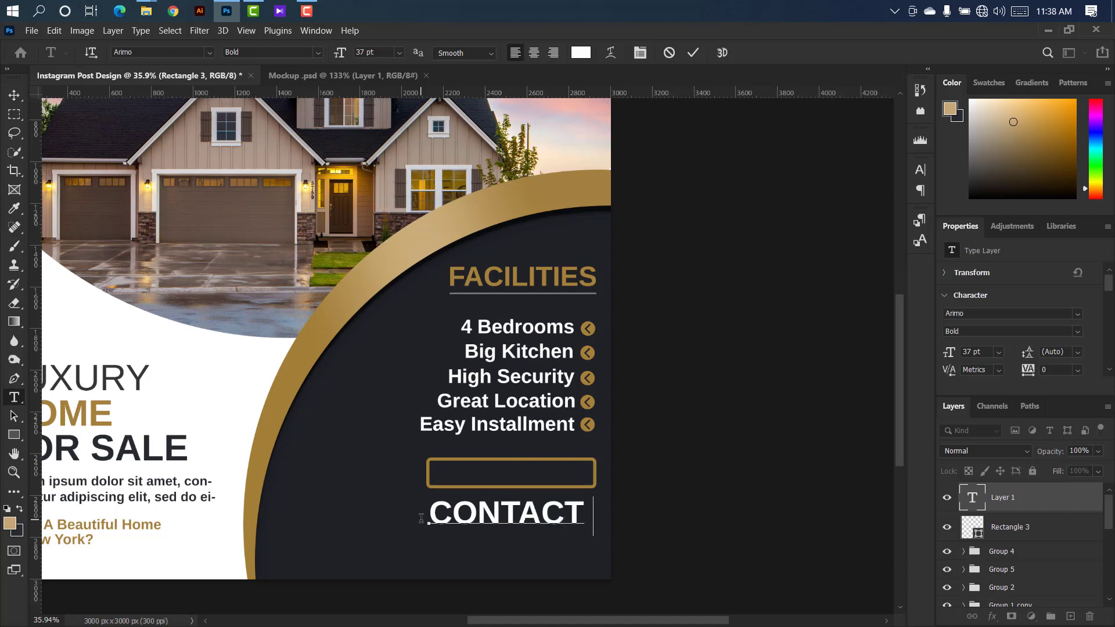
{"action": "type", "text": " US"}
{"action": "left_click", "coordinate": [693, 52]}
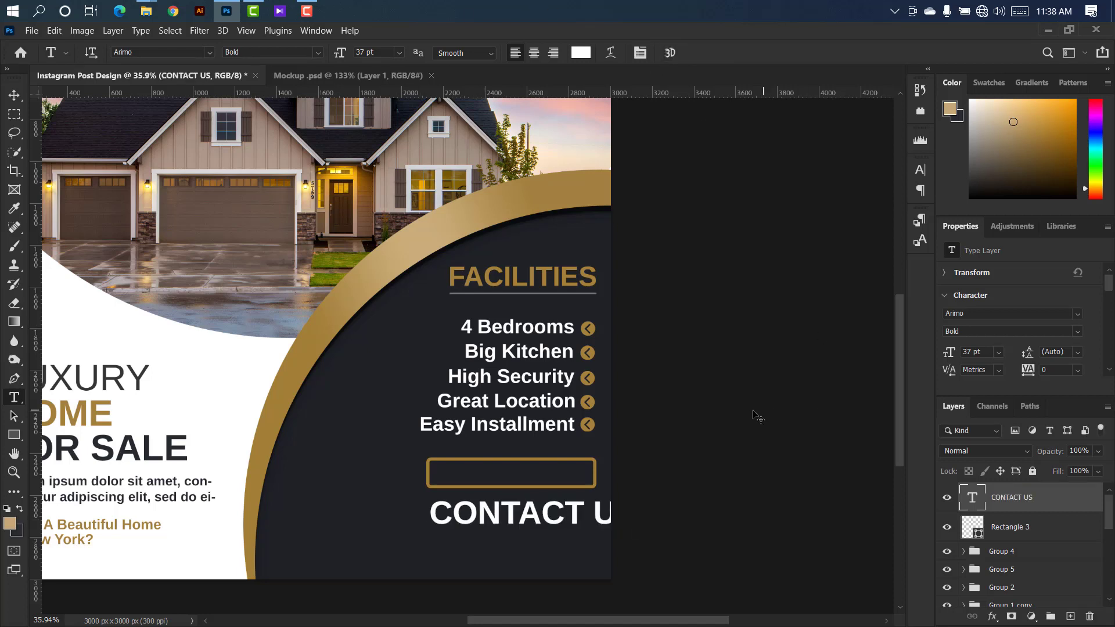
- Scale the CONTACT US text to about 59% and place it inside the gold outlined rectangle
{"action": "key", "text": "ctrl+t"}
{"action": "left_click_drag", "start_coordinate": [637, 515], "coordinate": [556, 462]}
{"action": "scroll", "coordinate": [543, 481], "scroll_direction": "up", "scroll_amount": 6}
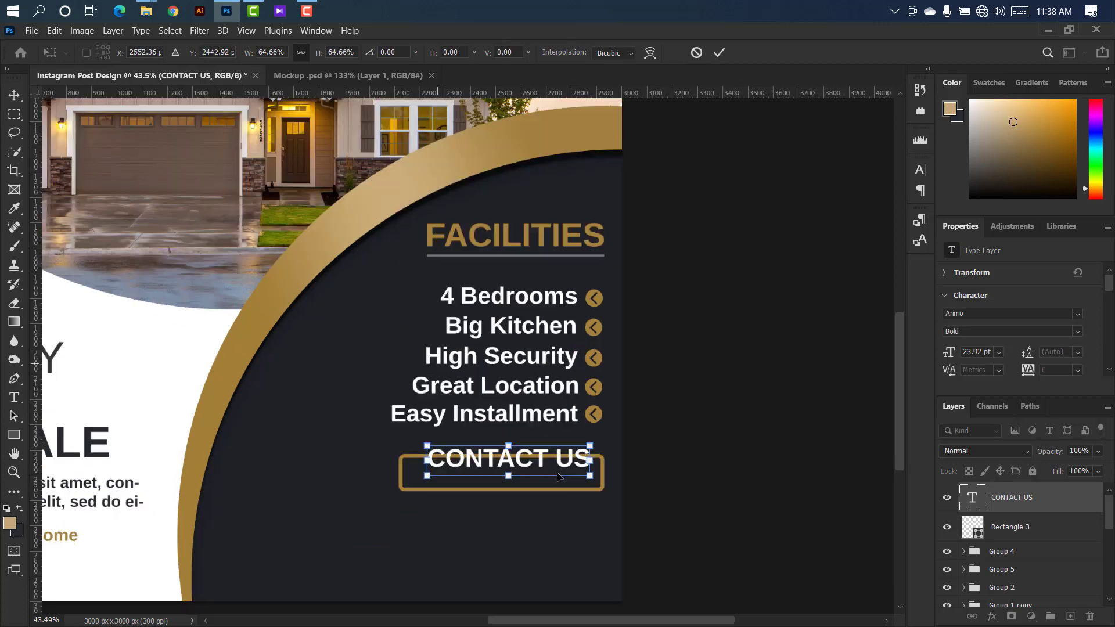
{"action": "left_click_drag", "start_coordinate": [637, 440], "coordinate": [605, 438]}
{"action": "left_click", "coordinate": [719, 53]}
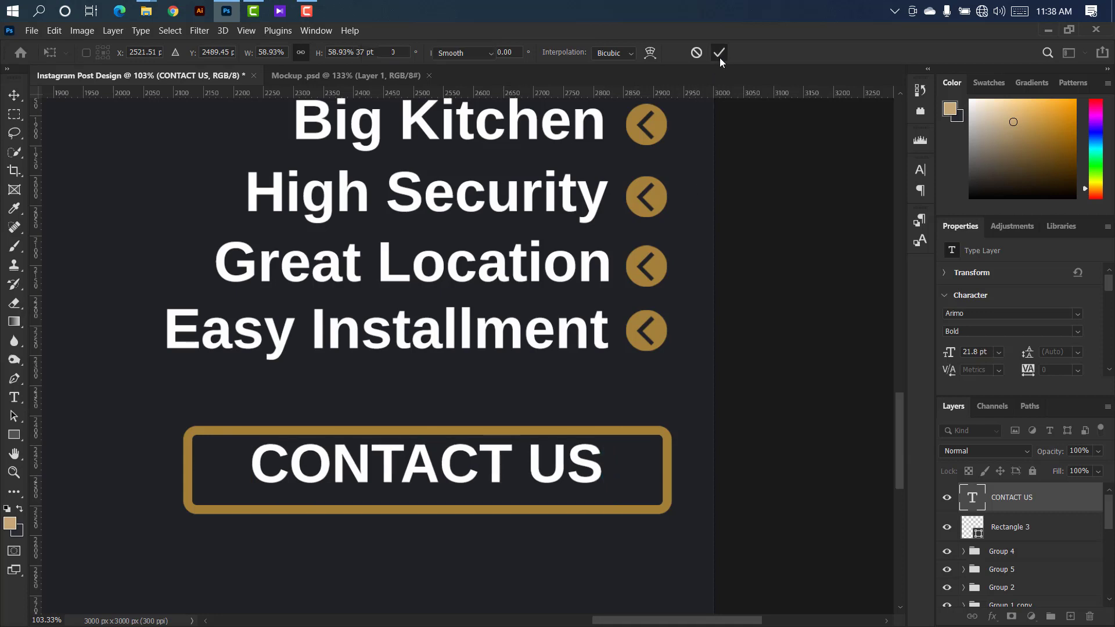
- Duplicate the CONTACT US text and place the copy below the gold outlined rectangle
{"action": "left_click", "coordinate": [14, 95]}
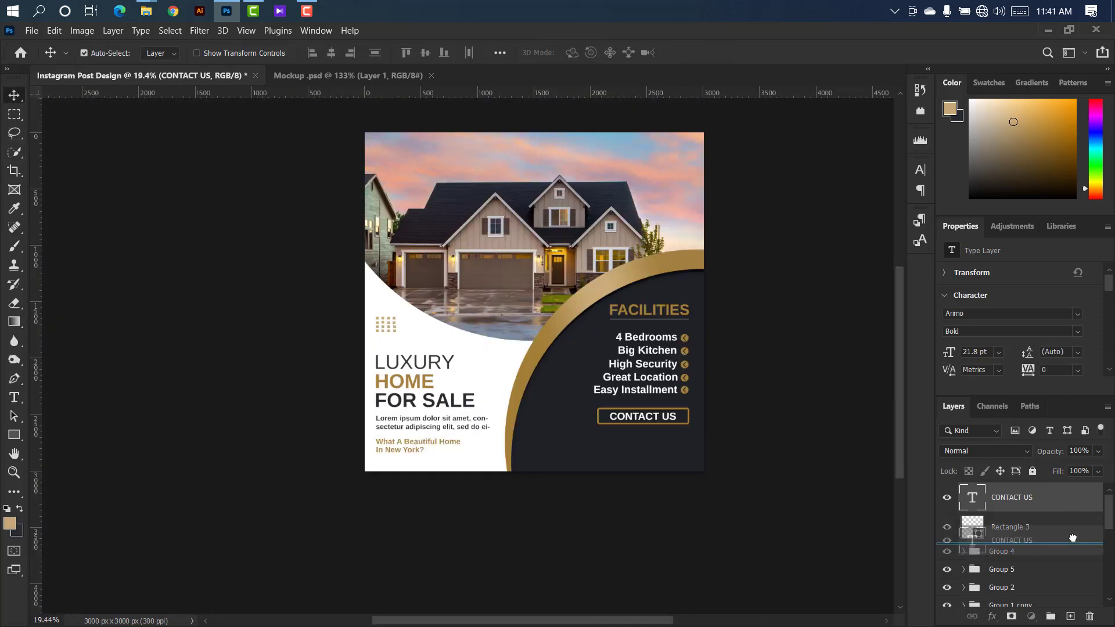
{"action": "left_click_drag", "start_coordinate": [987, 540], "coordinate": [1071, 614]}
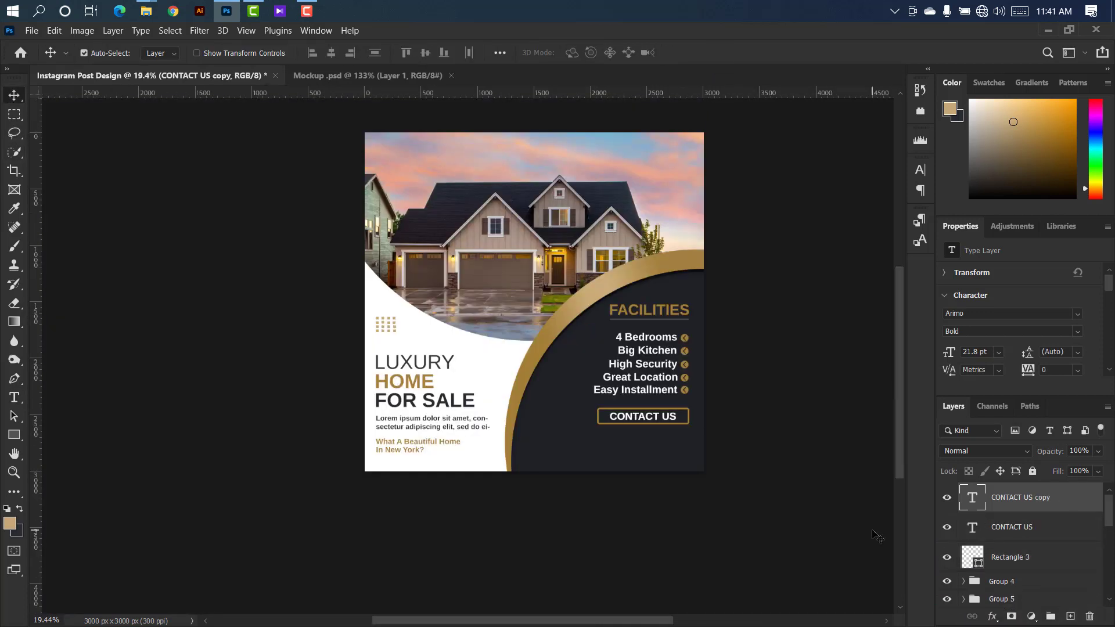
{"action": "key", "text": "ctrl+t"}
{"action": "left_click_drag", "start_coordinate": [657, 418], "coordinate": [649, 445]}
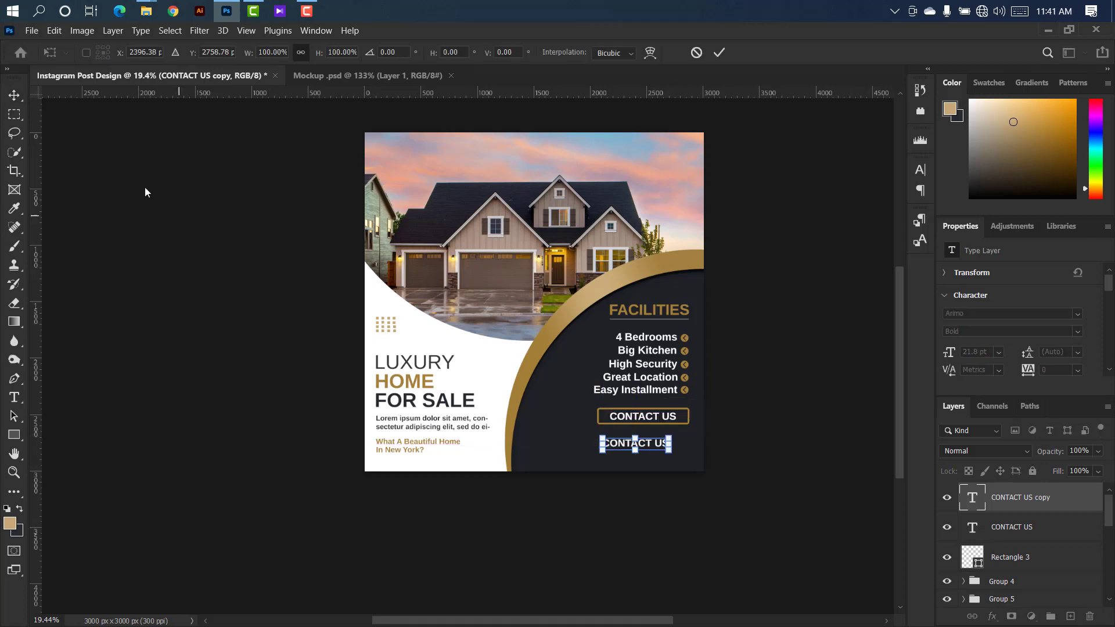
{"action": "key", "text": "Return"}
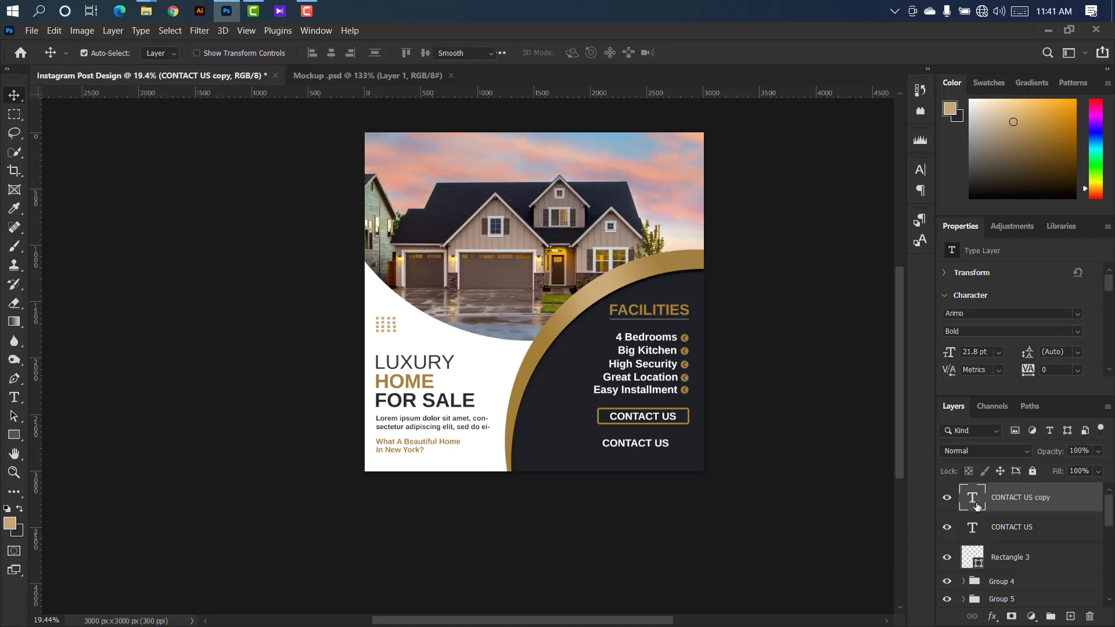
- Replace the copied CONTACT US text with the contact phone number
{"action": "double_click", "coordinate": [976, 506]}
{"action": "key", "text": "BackSpace"}
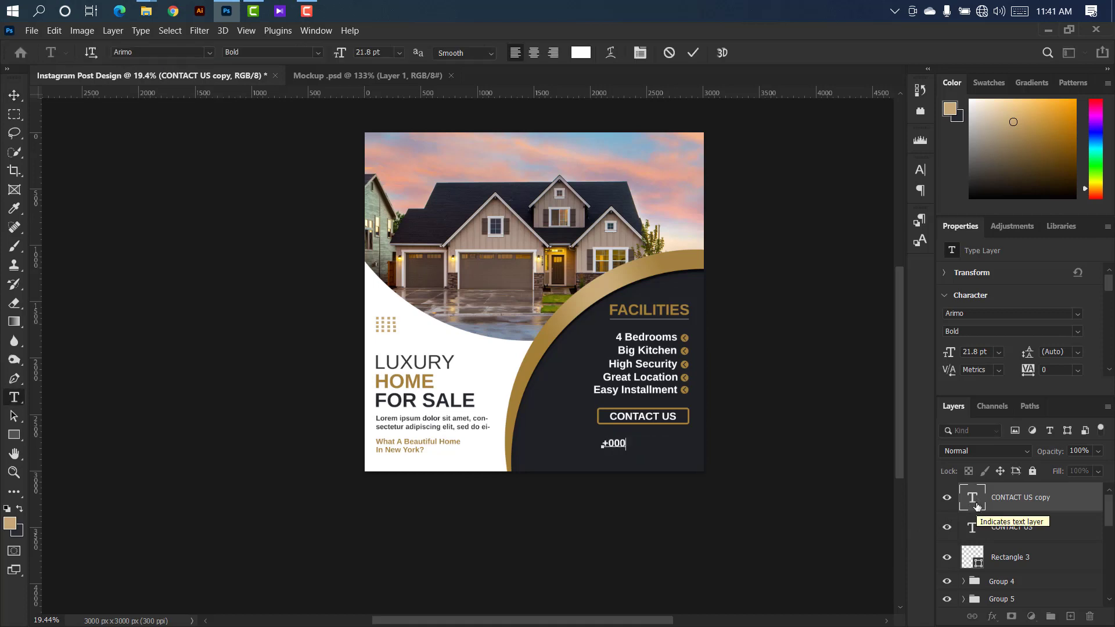
{"action": "type", "text": "+000 12345 6789"}
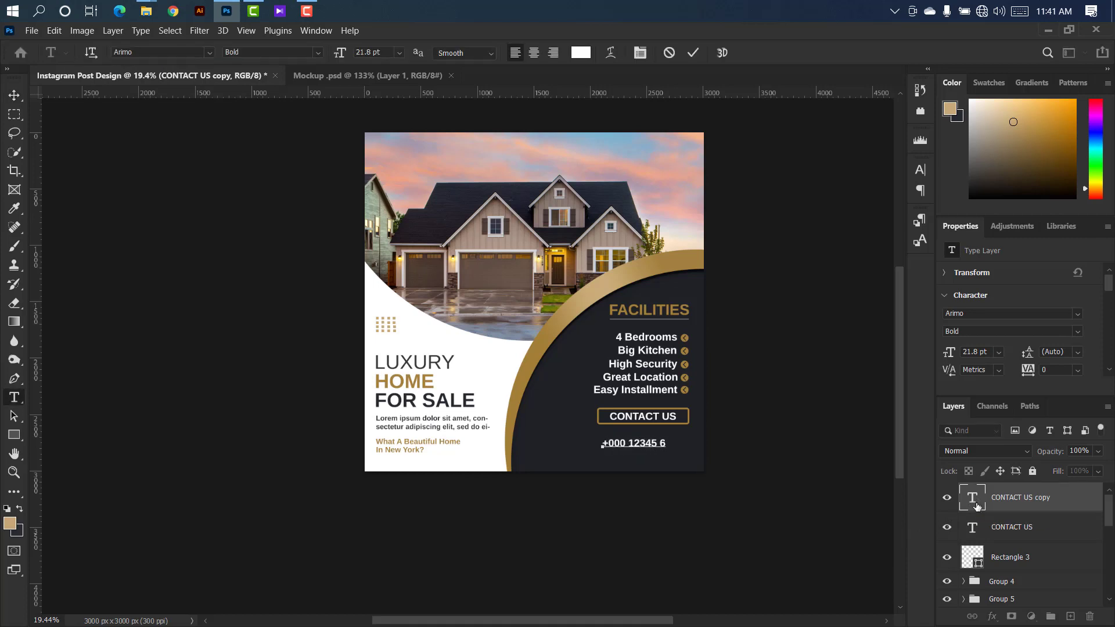
{"action": "left_click", "coordinate": [693, 53]}
- Scale the phone number text to about 137% and place it just below the CONTACT US box
{"action": "scroll", "coordinate": [663, 440], "scroll_direction": "up", "scroll_amount": 1}
{"action": "key", "text": "ctrl+t"}
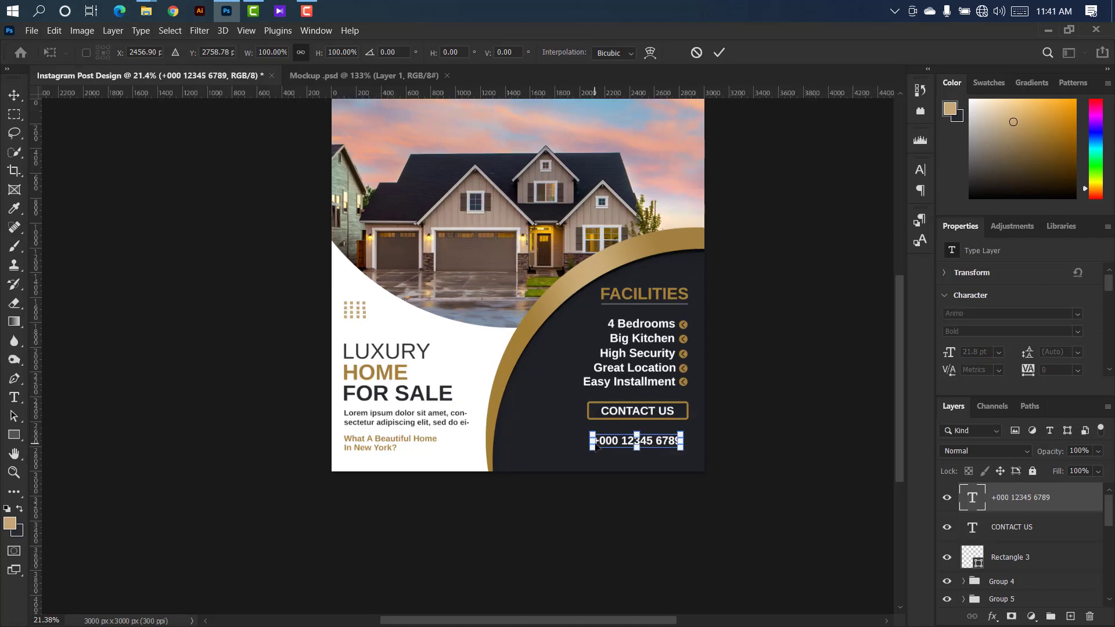
{"action": "left_click_drag", "start_coordinate": [592, 442], "coordinate": [552, 441]}
{"action": "left_click_drag", "start_coordinate": [634, 443], "coordinate": [627, 434]}
{"action": "left_click", "coordinate": [719, 53]}
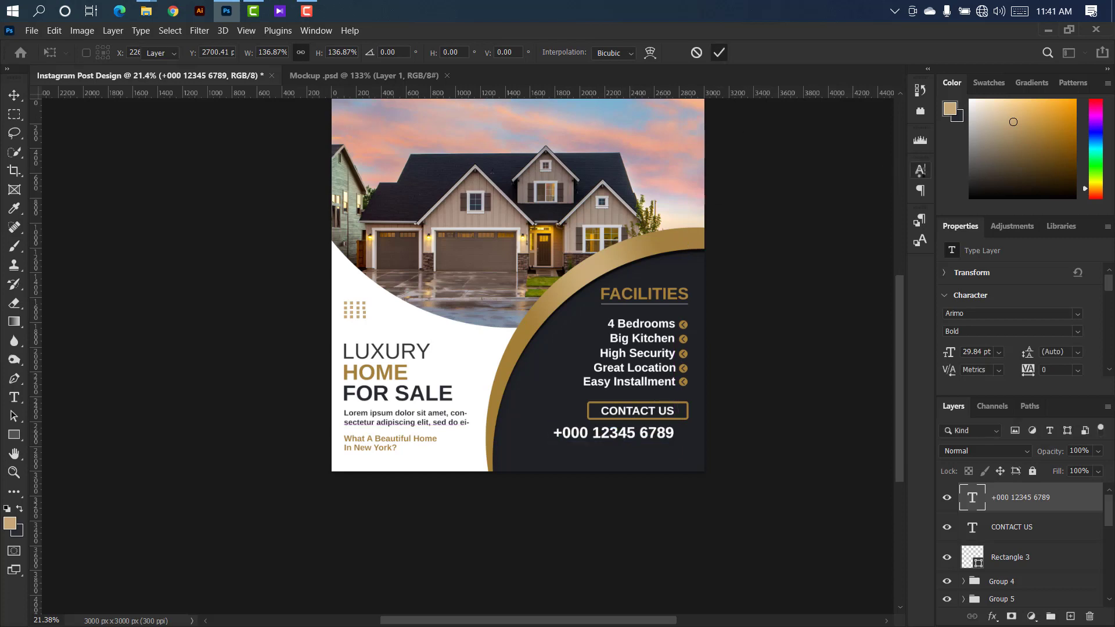
- Set the phone number's character tracking to 100 and align it under the CONTACT US box
{"action": "left_click", "coordinate": [915, 176]}
{"action": "left_click_drag", "start_coordinate": [840, 226], "coordinate": [899, 228]}
{"action": "left_click", "coordinate": [733, 381]}
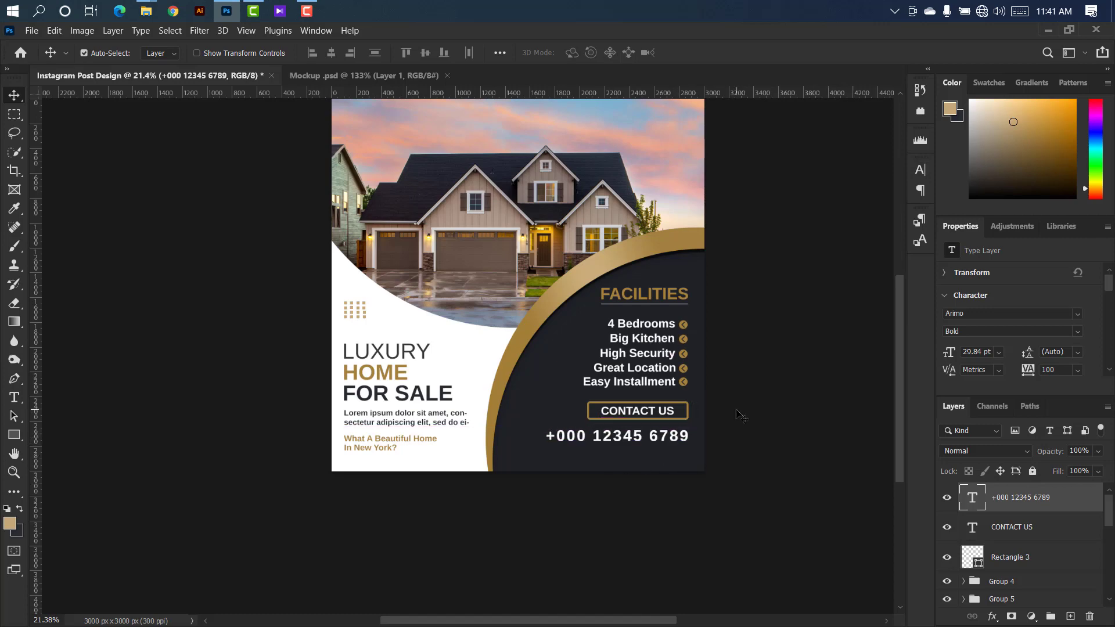
- Recolour the phone number text gold (a37f38) by sampling the HOME text colour area of the design
{"action": "scroll", "coordinate": [749, 413], "scroll_direction": "down", "scroll_amount": 2}
{"action": "left_click", "coordinate": [920, 241]}
{"action": "left_click", "coordinate": [874, 254]}
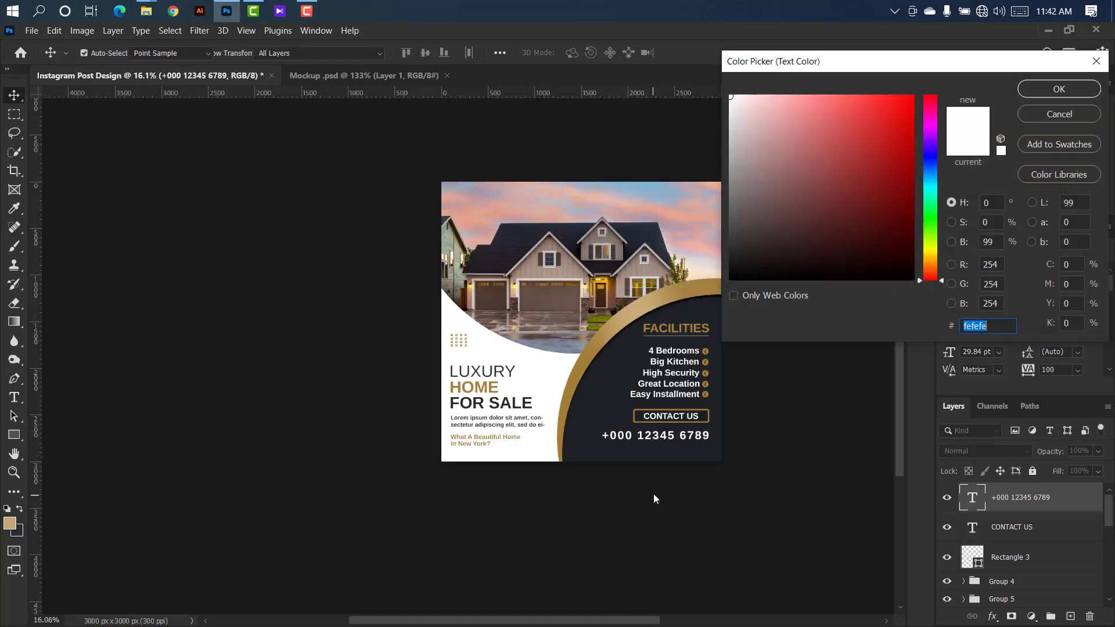
{"action": "left_click", "coordinate": [579, 367]}
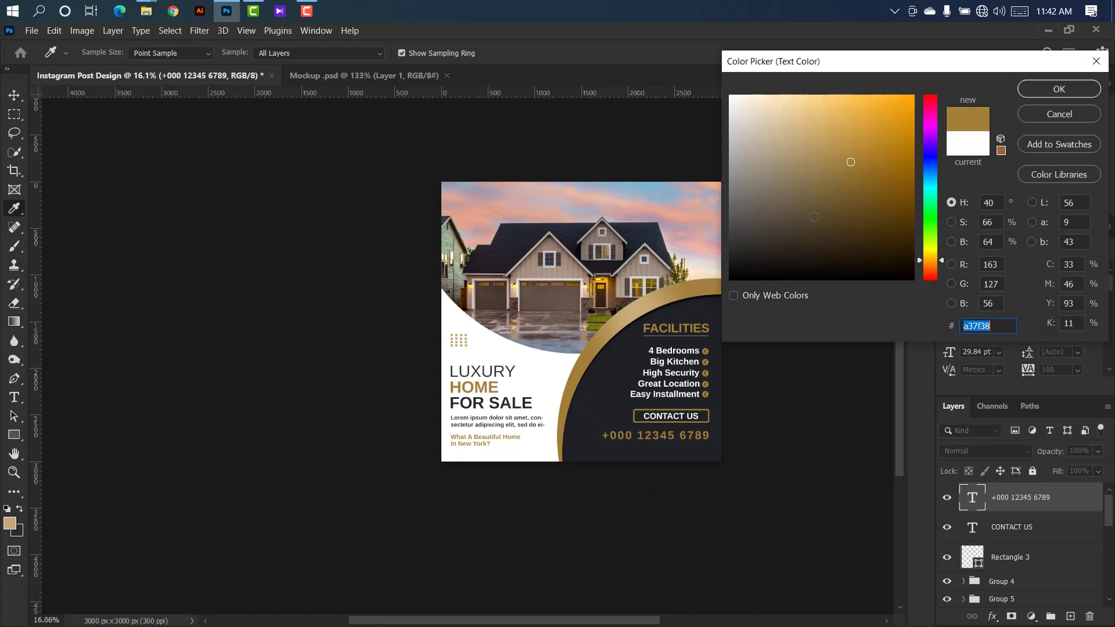
{"action": "left_click", "coordinate": [1059, 89]}
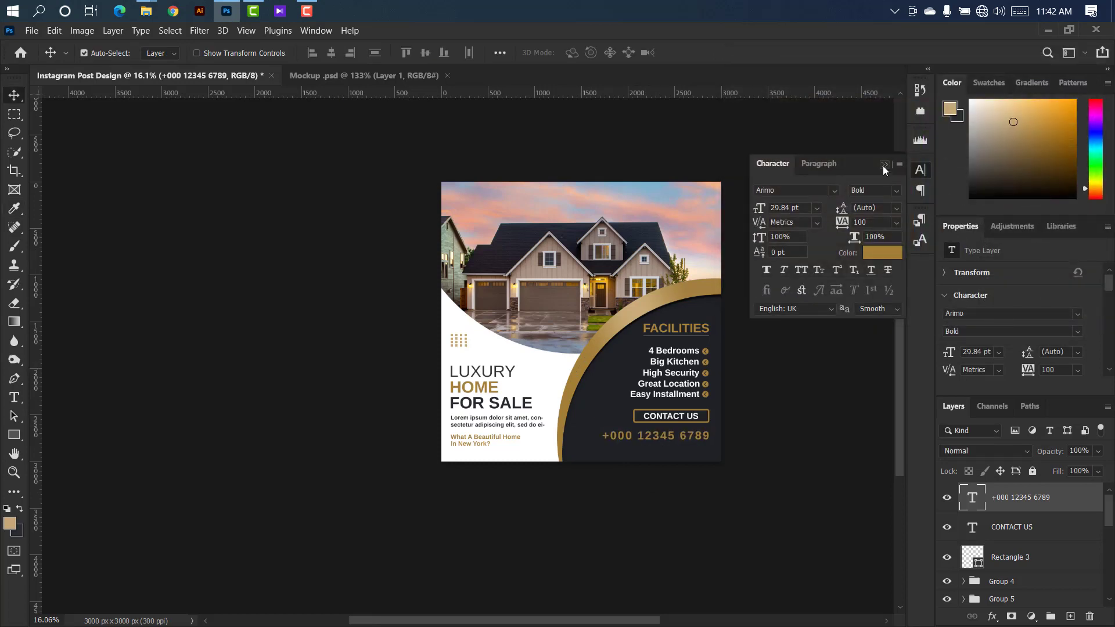
{"action": "left_click", "coordinate": [884, 164]}
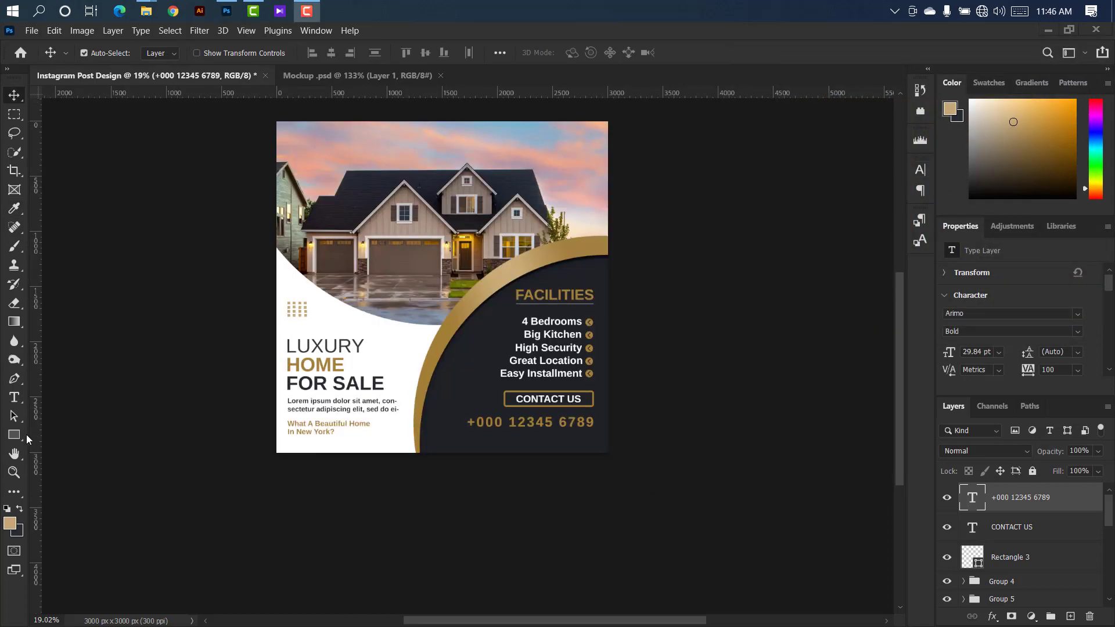
- Draw a gold circle about 609 px across over the gold band, where the photo meets the dark area
{"action": "right_click", "coordinate": [27, 439]}
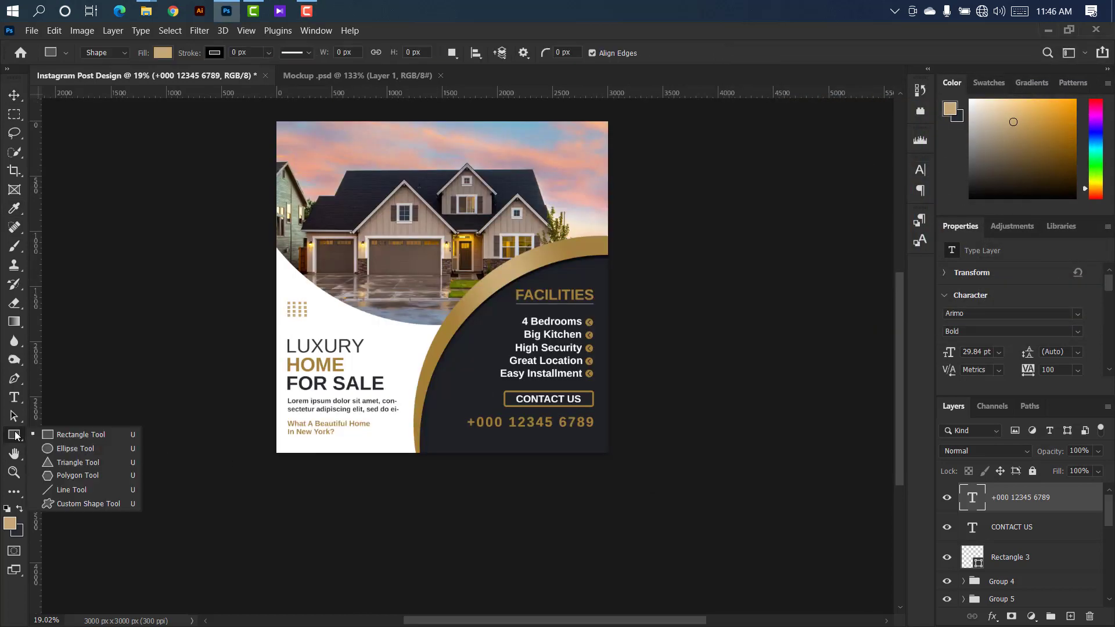
{"action": "left_click", "coordinate": [58, 446]}
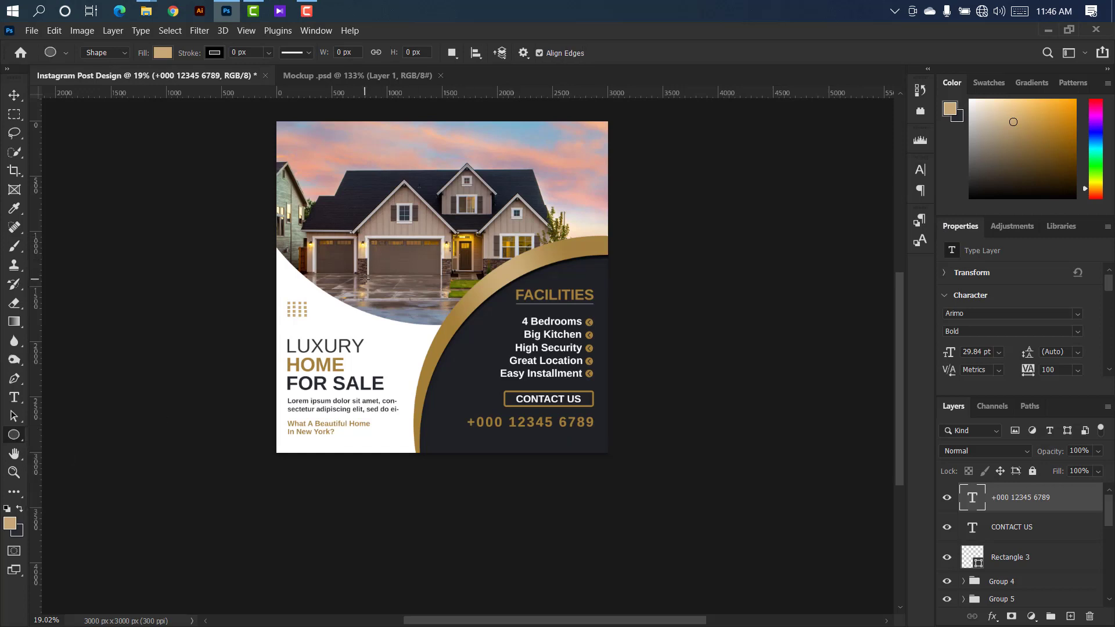
{"action": "left_click_drag", "start_coordinate": [365, 280], "coordinate": [450, 334]}
{"action": "left_click", "coordinate": [14, 97]}
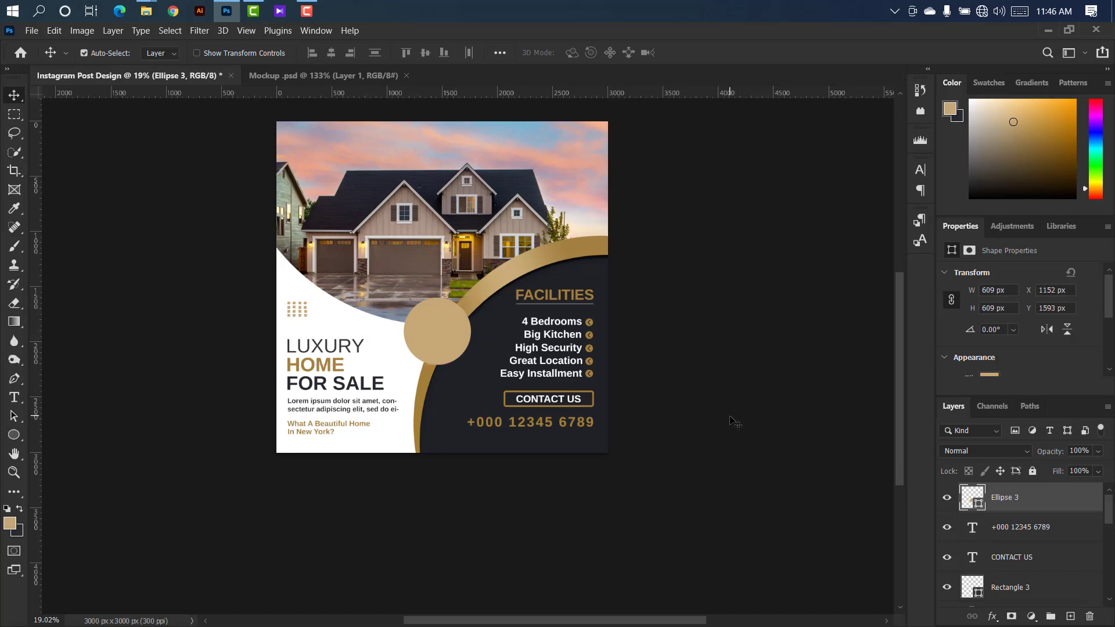
- Duplicate the circle and apply the linear gold Gradient Overlay at 23° and 67% scale to the lower circle
{"action": "key", "text": "ctrl+j"}
{"action": "left_click", "coordinate": [1049, 533]}
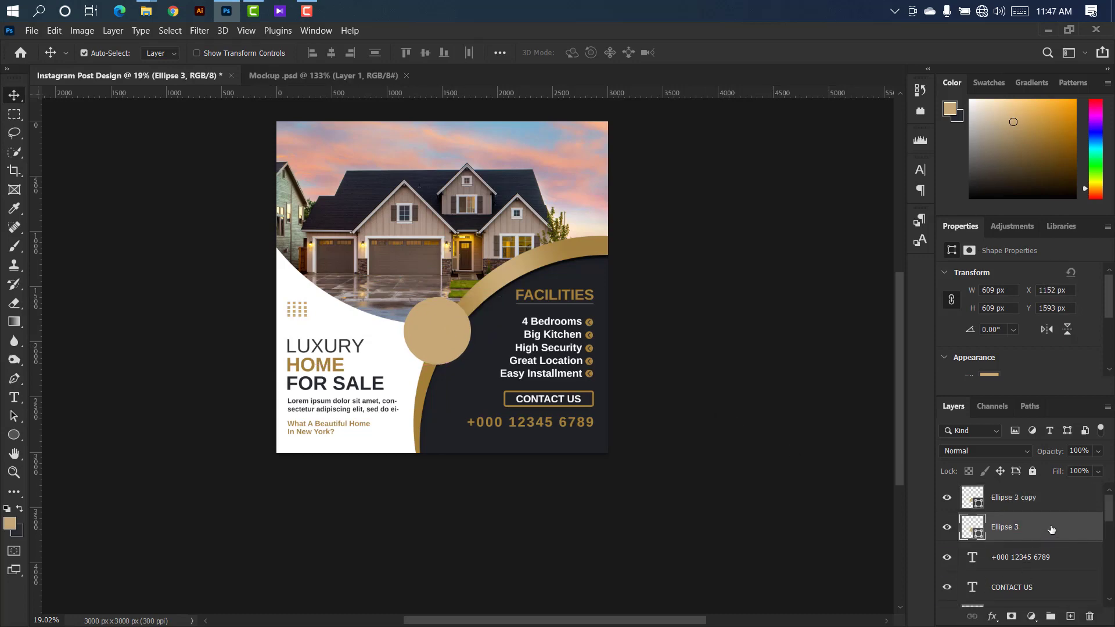
{"action": "double_click", "coordinate": [1051, 529]}
{"action": "left_click", "coordinate": [615, 267]}
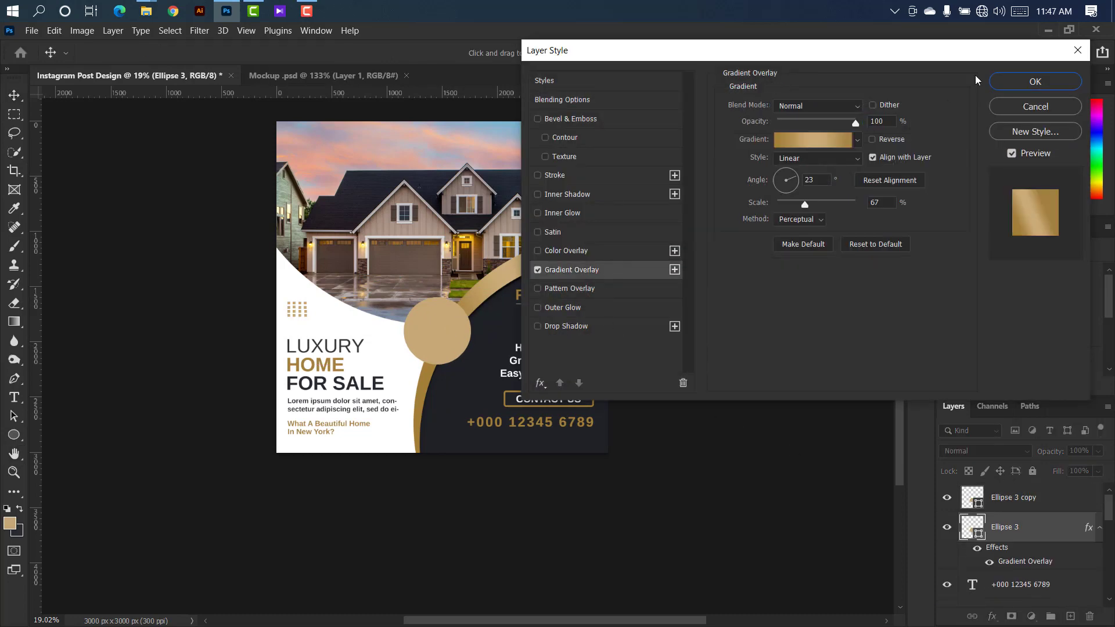
{"action": "left_click", "coordinate": [1014, 86]}
- Fill the upper circle copy with the dark colour sampled from the facilities area
{"action": "left_click", "coordinate": [1033, 498]}
{"action": "double_click", "coordinate": [981, 503]}
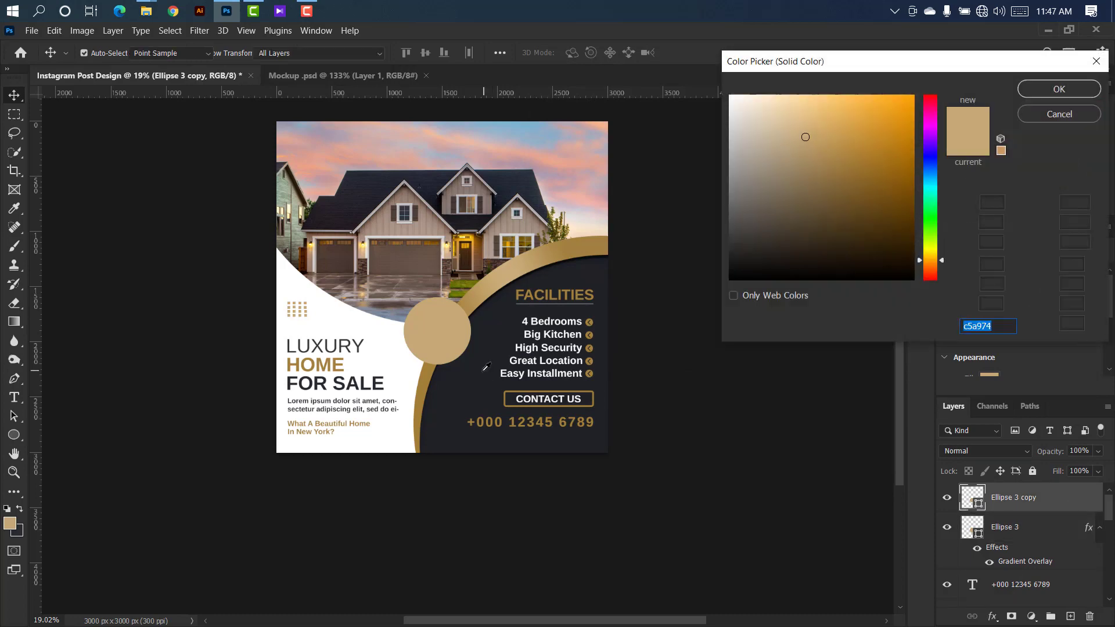
{"action": "left_click", "coordinate": [487, 367]}
{"action": "left_click", "coordinate": [1059, 89]}
- Scale the dark circle to about 91.5% and centre it on the gold circle to leave a thin gold ring
{"action": "scroll", "coordinate": [414, 335], "scroll_direction": "up", "scroll_amount": 5}
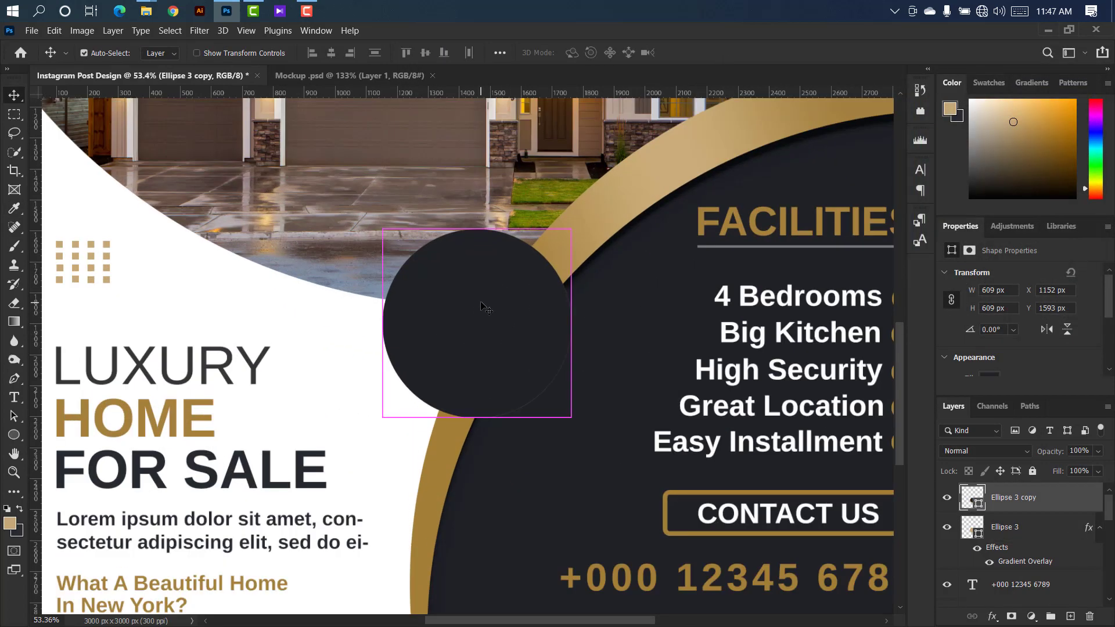
{"action": "key", "text": "ctrl+t"}
{"action": "left_click_drag", "start_coordinate": [558, 230], "coordinate": [556, 239]}
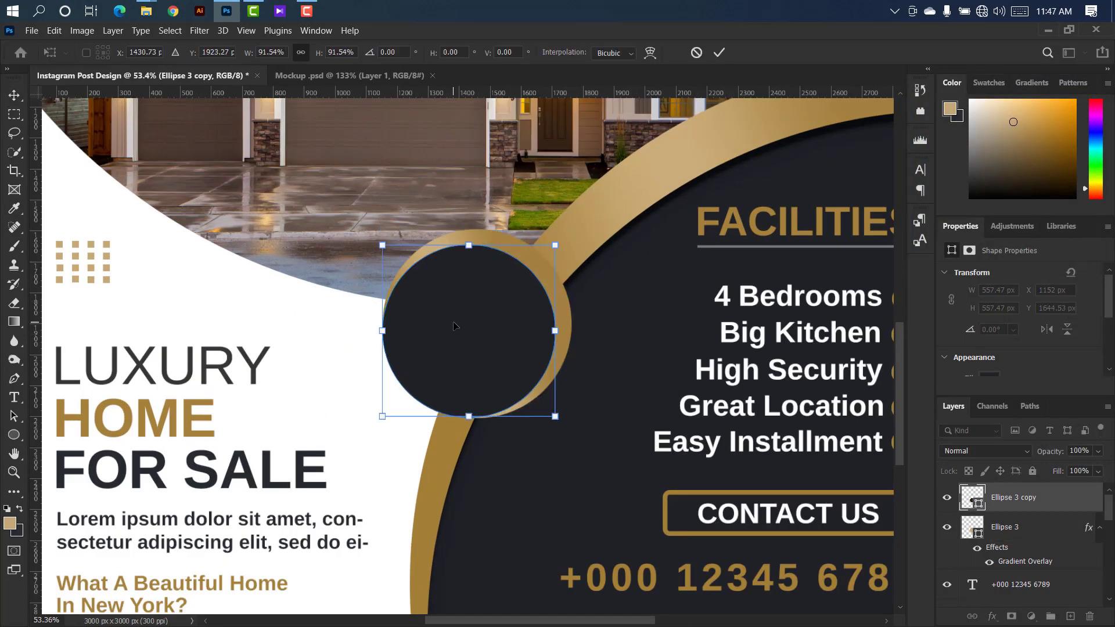
{"action": "left_click_drag", "start_coordinate": [463, 319], "coordinate": [463, 320]}
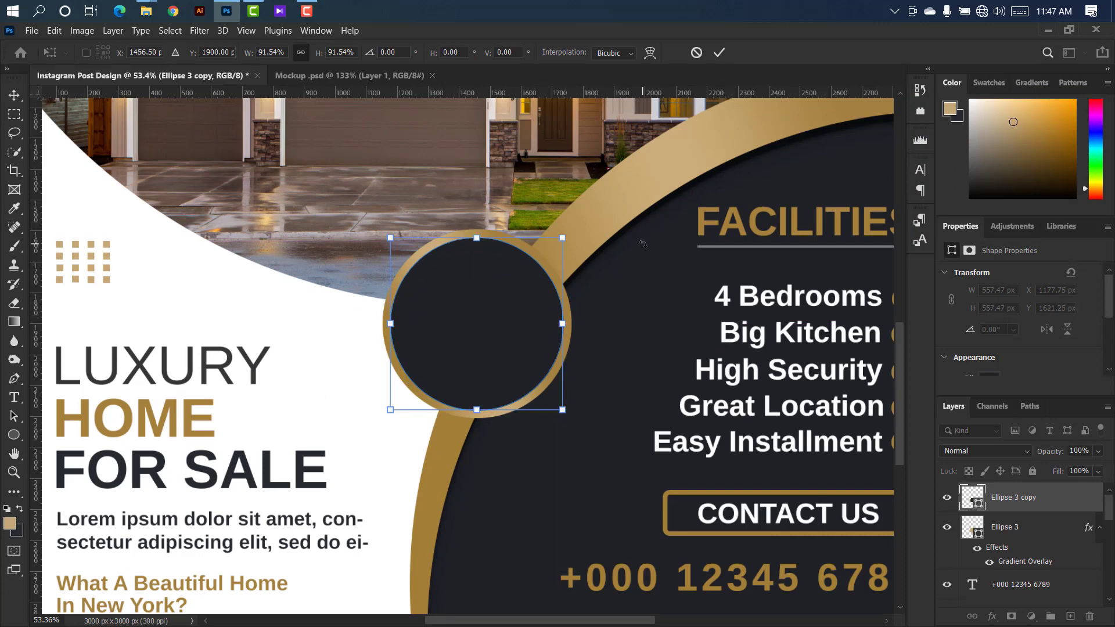
{"action": "left_click", "coordinate": [716, 56]}
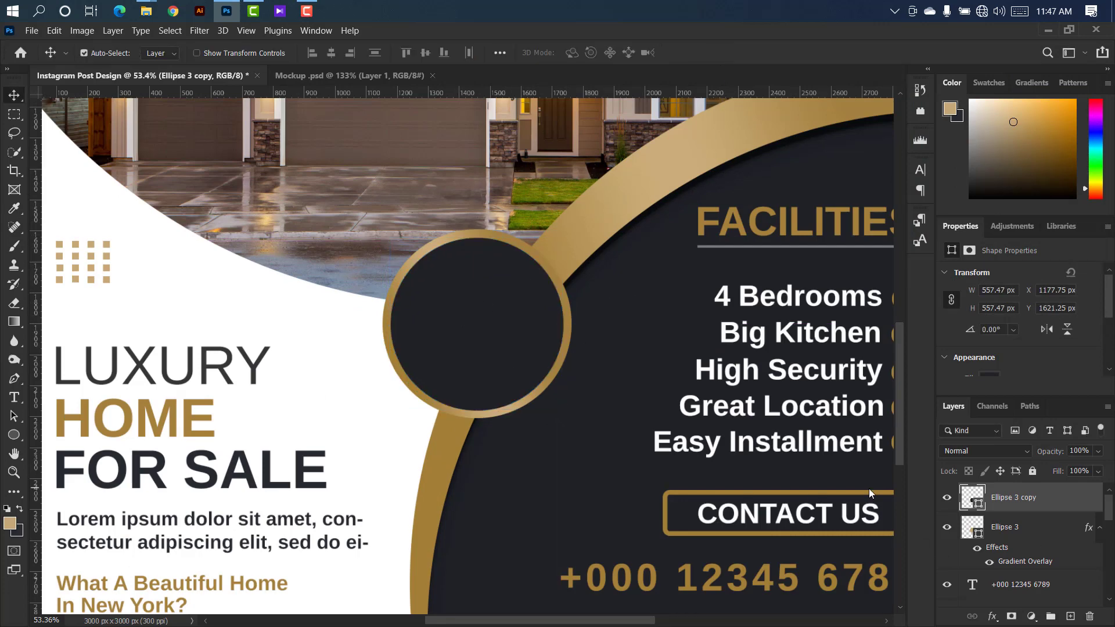
- Scale both circles together to about 88% and shift them up and right onto the gold band
{"action": "scroll", "coordinate": [869, 494], "scroll_direction": "down", "scroll_amount": 5}
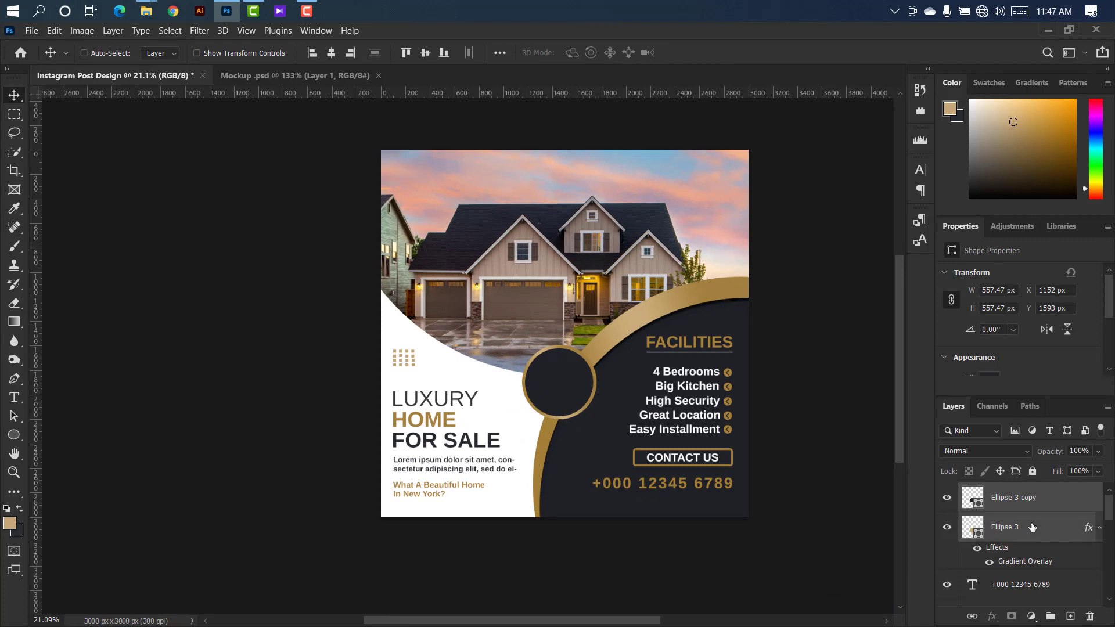
{"action": "key", "text": "ctrl+t"}
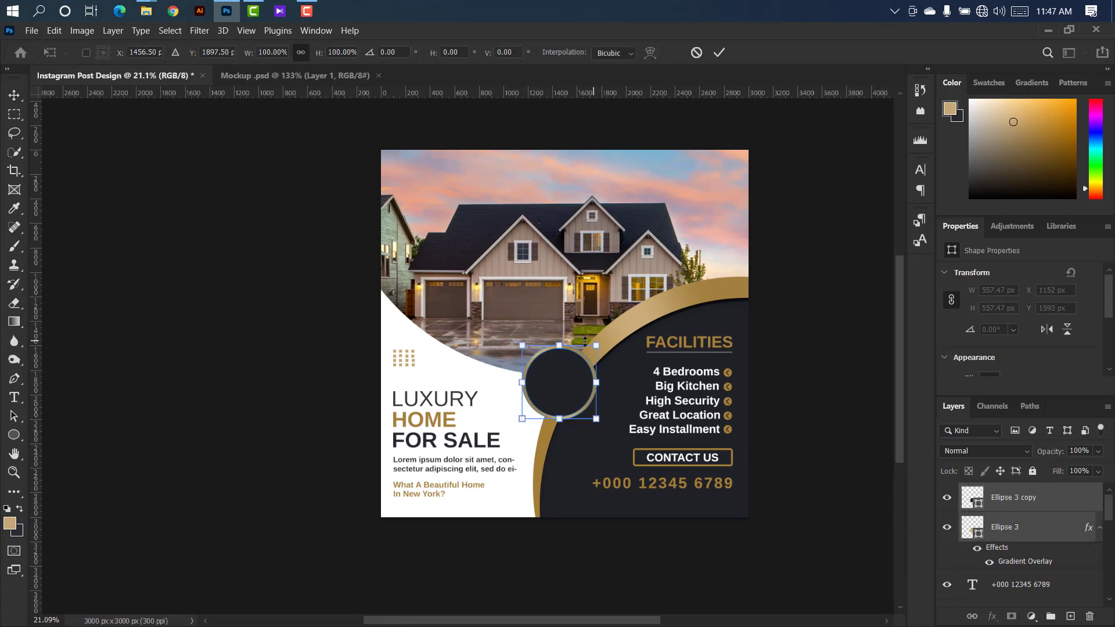
{"action": "left_click_drag", "start_coordinate": [596, 346], "coordinate": [587, 354]}
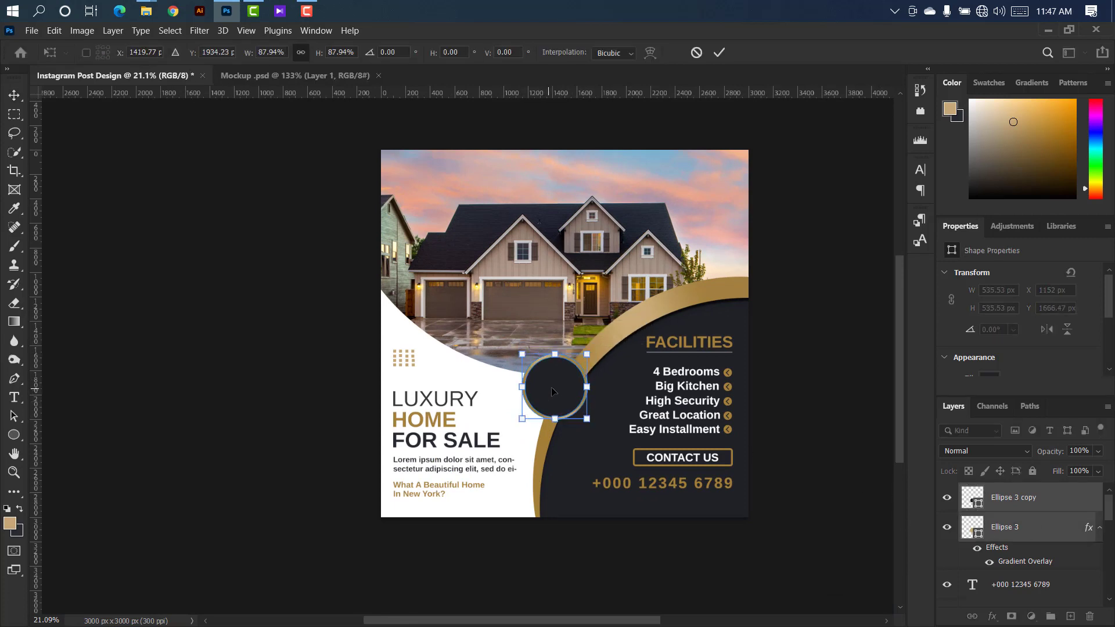
{"action": "left_click_drag", "start_coordinate": [552, 391], "coordinate": [562, 381]}
{"action": "left_click", "coordinate": [718, 53]}
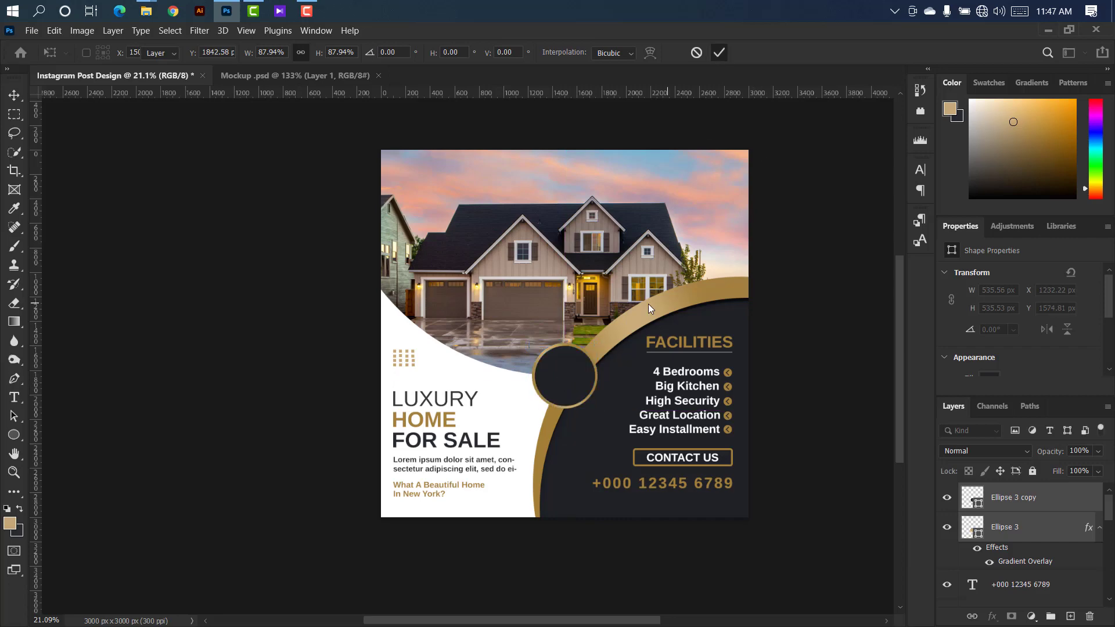
- Add a text line reading 15% over the driveway, beside the circle badge
{"action": "scroll", "coordinate": [646, 370], "scroll_direction": "up", "scroll_amount": 3}
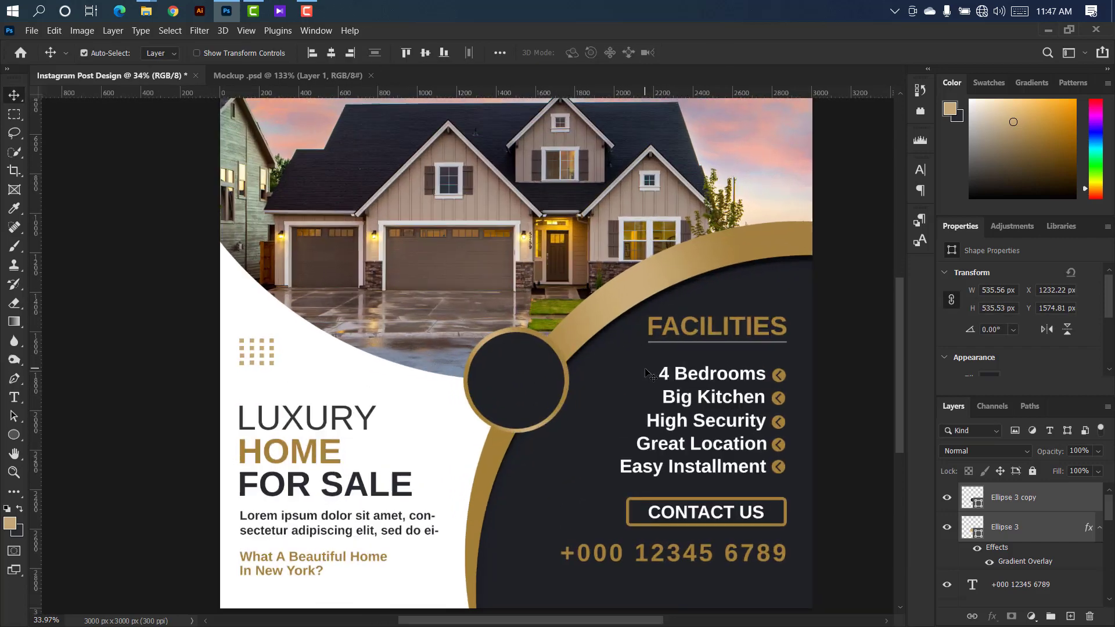
{"action": "left_click", "coordinate": [14, 398]}
{"action": "left_click", "coordinate": [379, 314]}
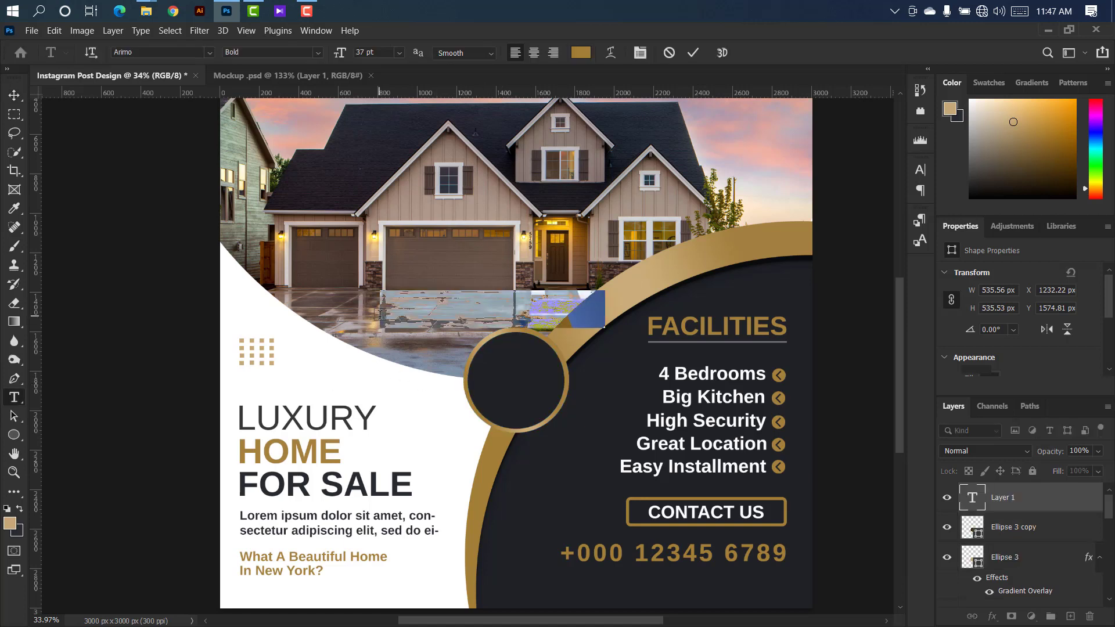
{"action": "type", "text": "15"}
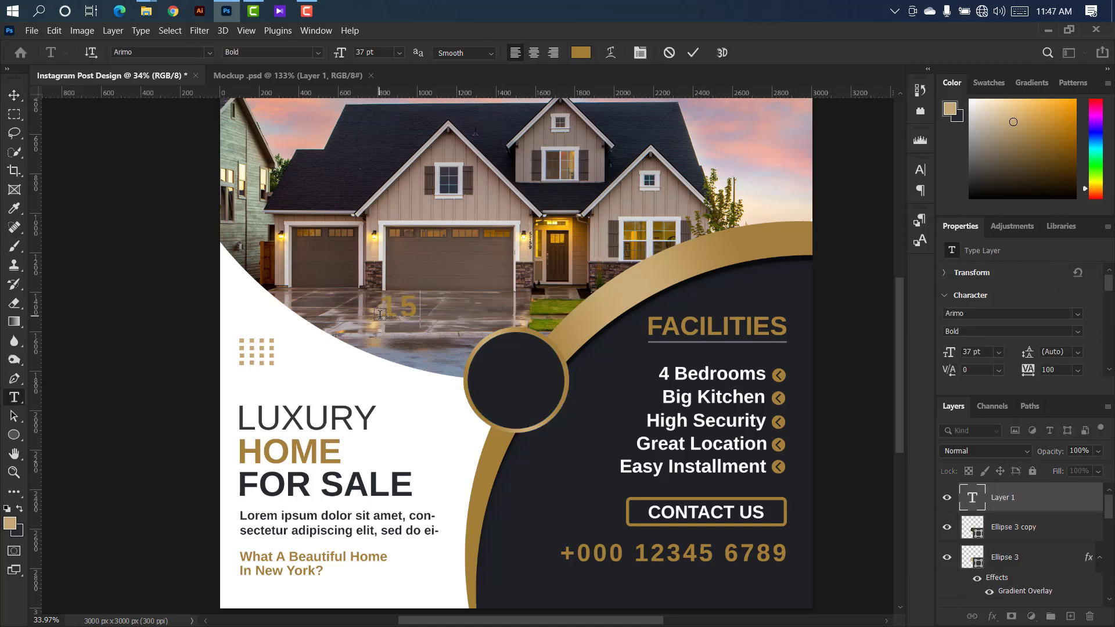
{"action": "type", "text": "%"}
{"action": "left_click", "coordinate": [692, 54]}
- Set the 15% text colour to white (ffffff)
{"action": "left_click", "coordinate": [919, 170]}
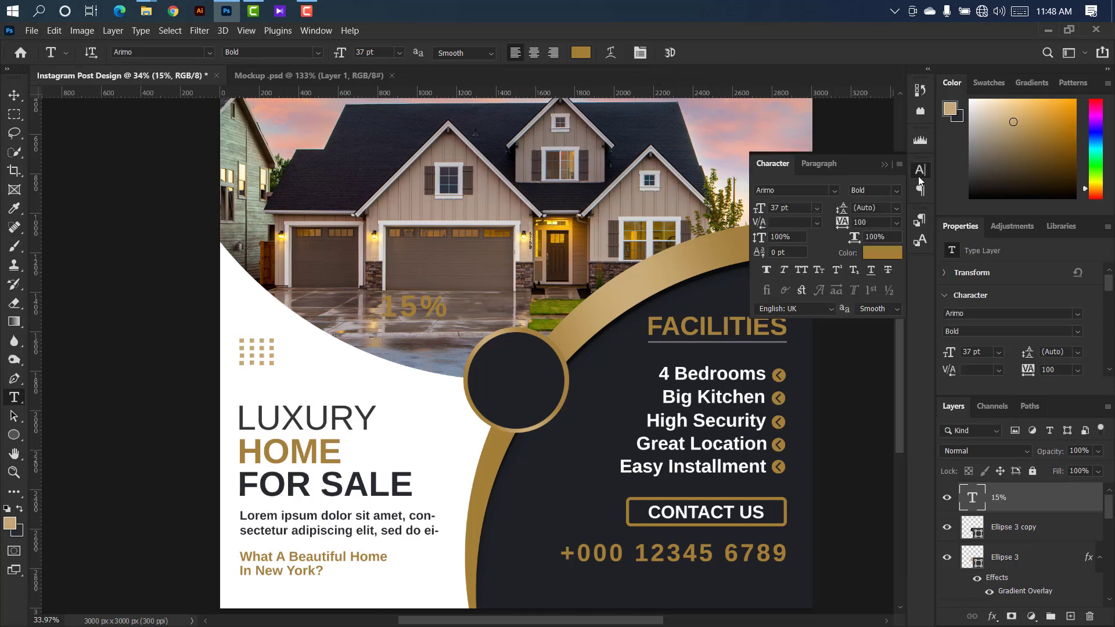
{"action": "left_click", "coordinate": [884, 258]}
{"action": "type", "text": "ffffff"}
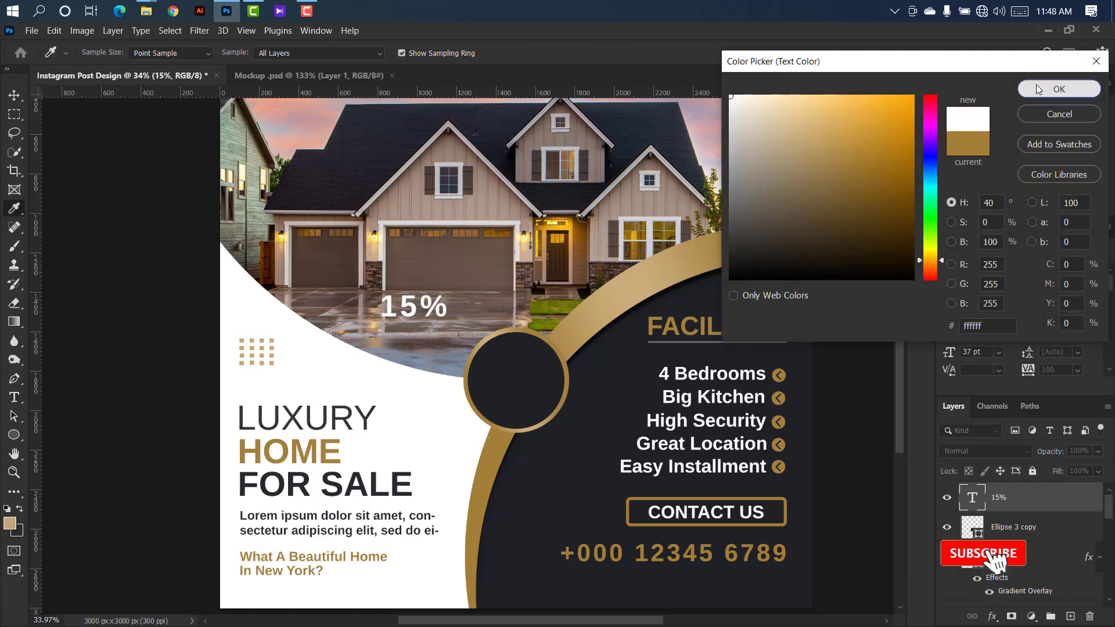
{"action": "key", "text": "Return"}
{"action": "left_click", "coordinate": [884, 164]}
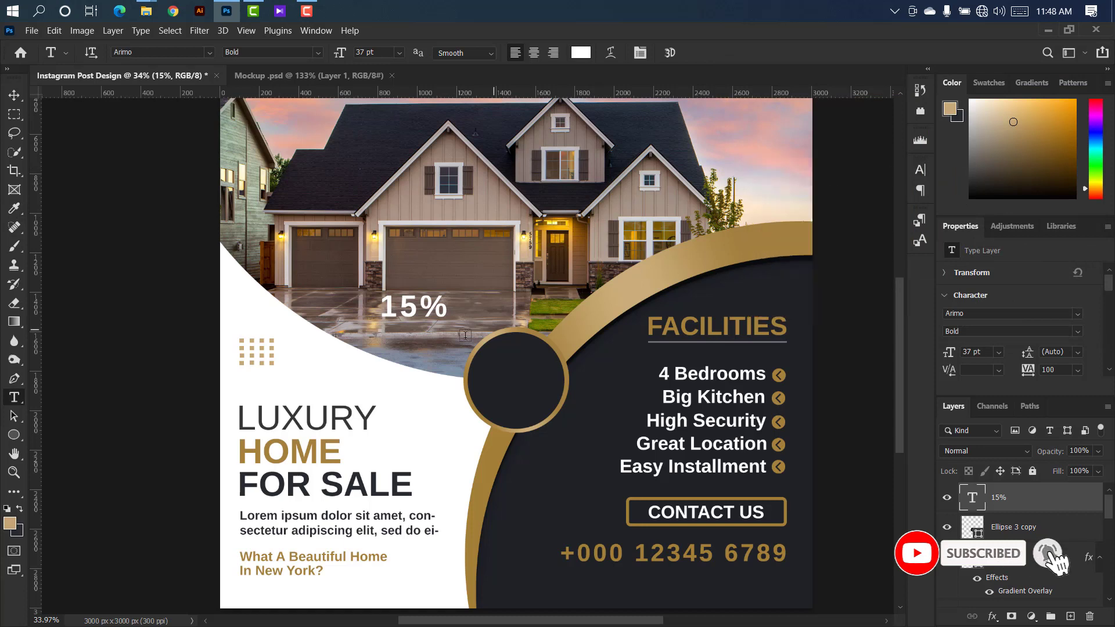
- Move the 15% text into the upper part of the circle badge and place a duplicate directly below it
{"action": "left_click", "coordinate": [14, 95]}
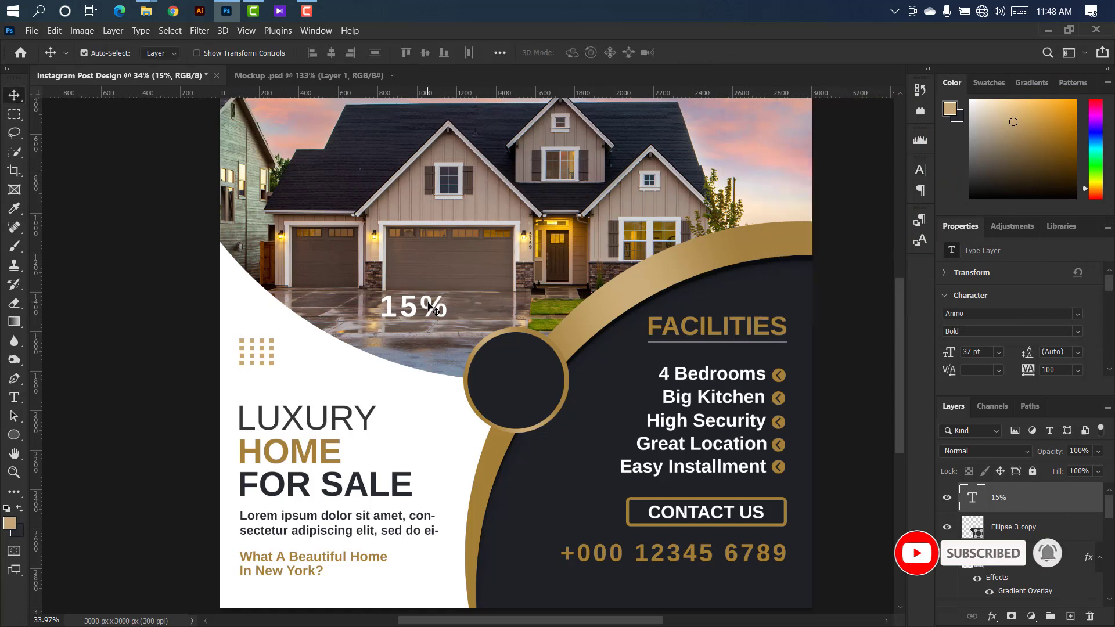
{"action": "left_click_drag", "start_coordinate": [433, 306], "coordinate": [535, 366]}
{"action": "left_click_drag", "start_coordinate": [998, 497], "coordinate": [1071, 615]}
{"action": "key", "text": "ctrl+t"}
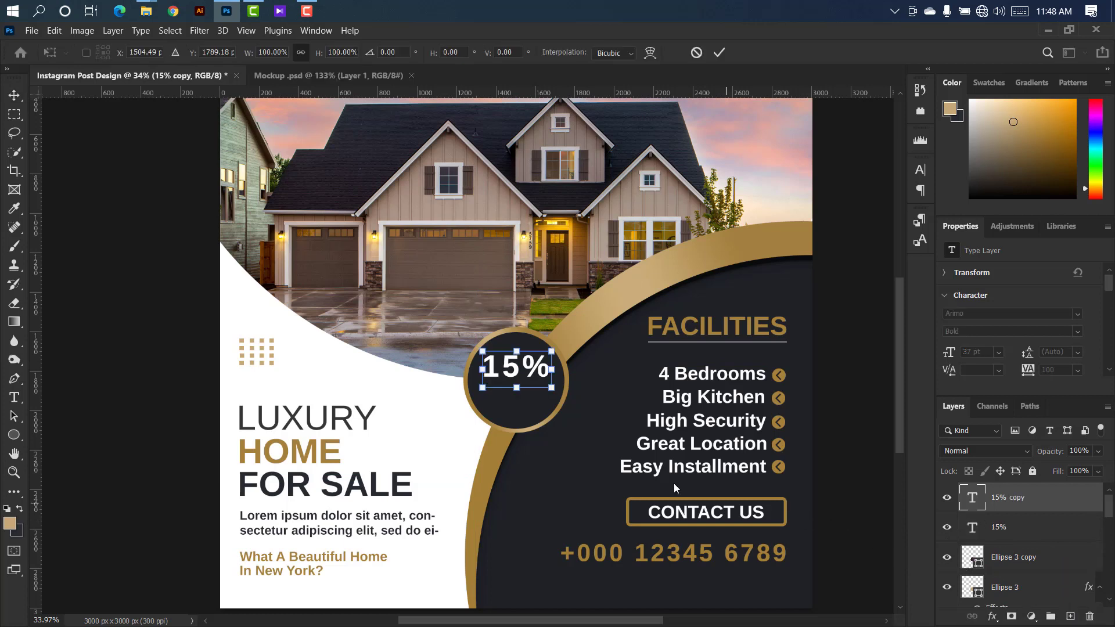
{"action": "left_click_drag", "start_coordinate": [528, 379], "coordinate": [526, 412]}
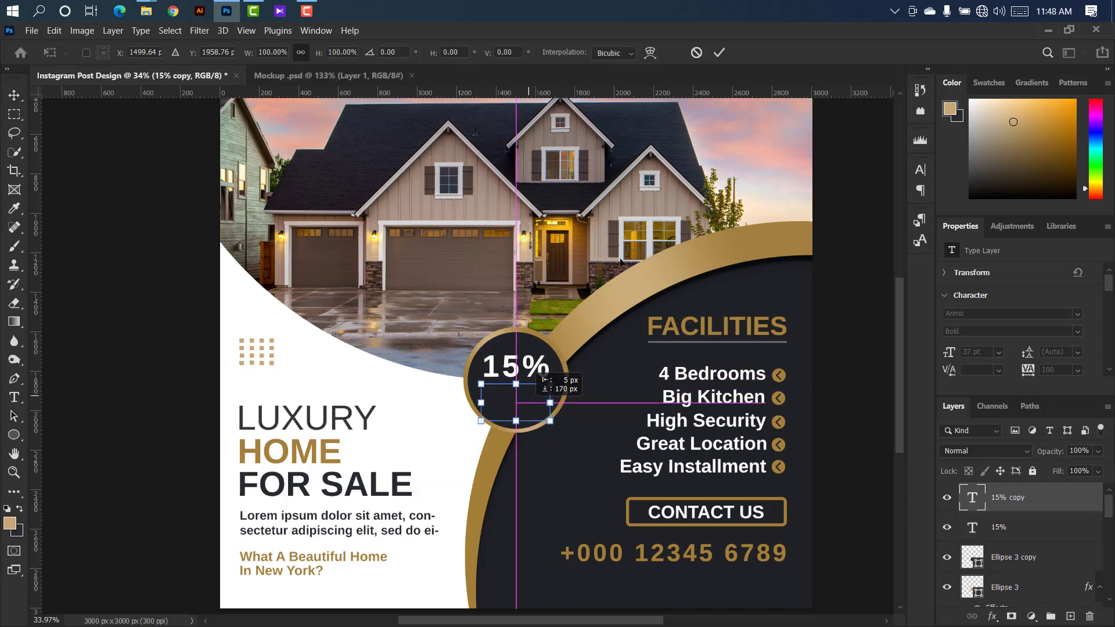
{"action": "left_click", "coordinate": [720, 53]}
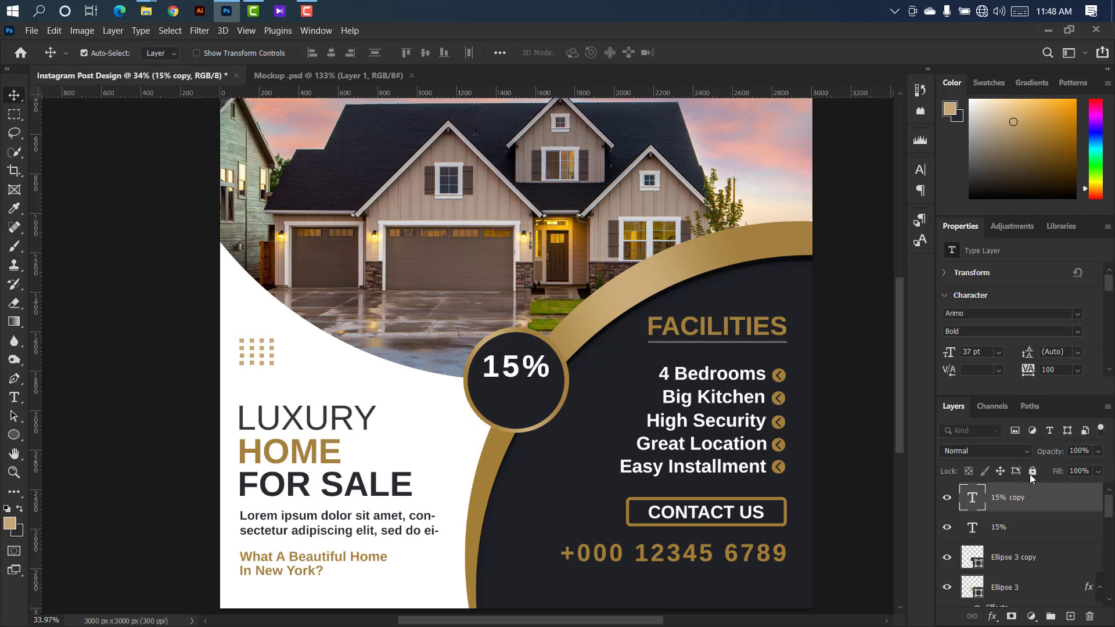
- Replace the lower 15% copy's text with OFF
{"action": "double_click", "coordinate": [973, 498]}
{"action": "type", "text": "OFF"}
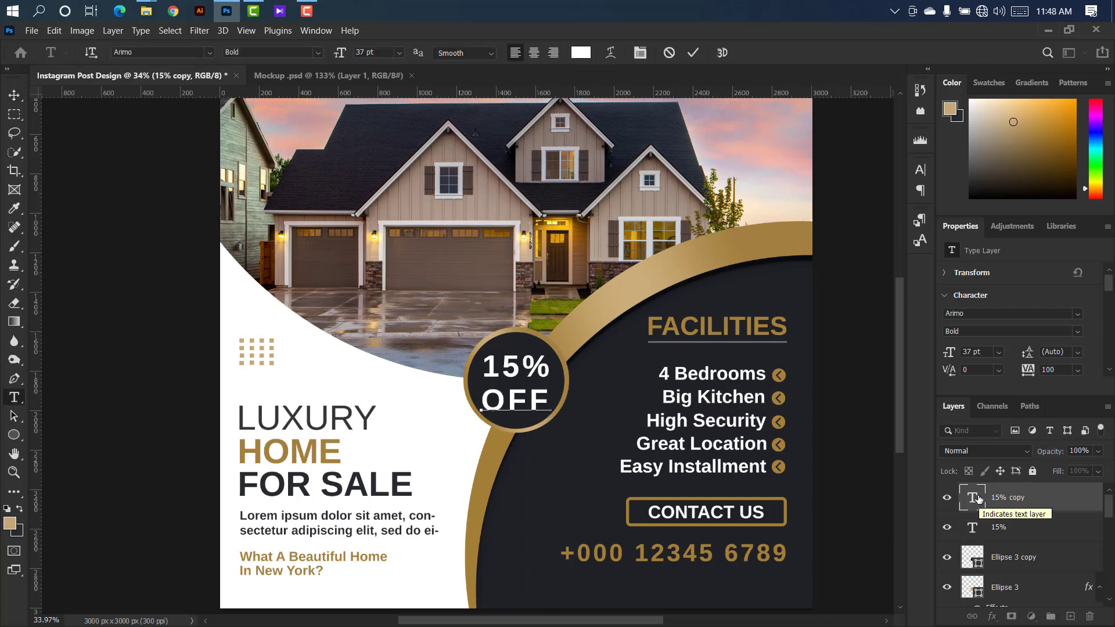
{"action": "left_click", "coordinate": [693, 53]}
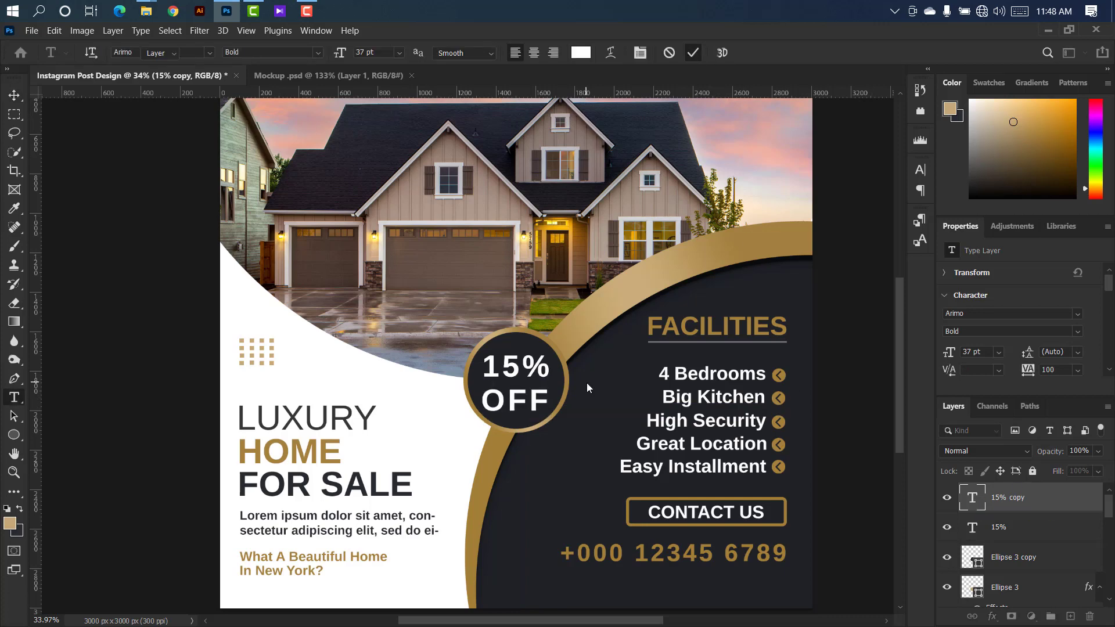
- Scale the 15% text in the circle badge down to about 84% of its size
{"action": "scroll", "coordinate": [503, 406], "scroll_direction": "up", "scroll_amount": 2}
{"action": "scroll", "coordinate": [502, 407], "scroll_direction": "up", "scroll_amount": 3}
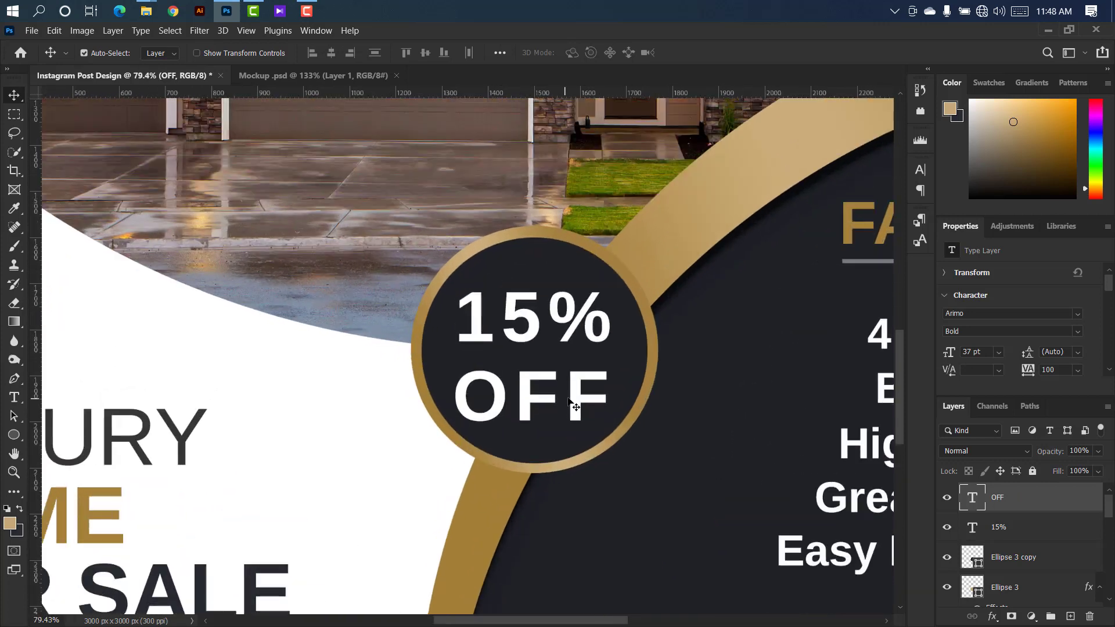
{"action": "left_click", "coordinate": [598, 322]}
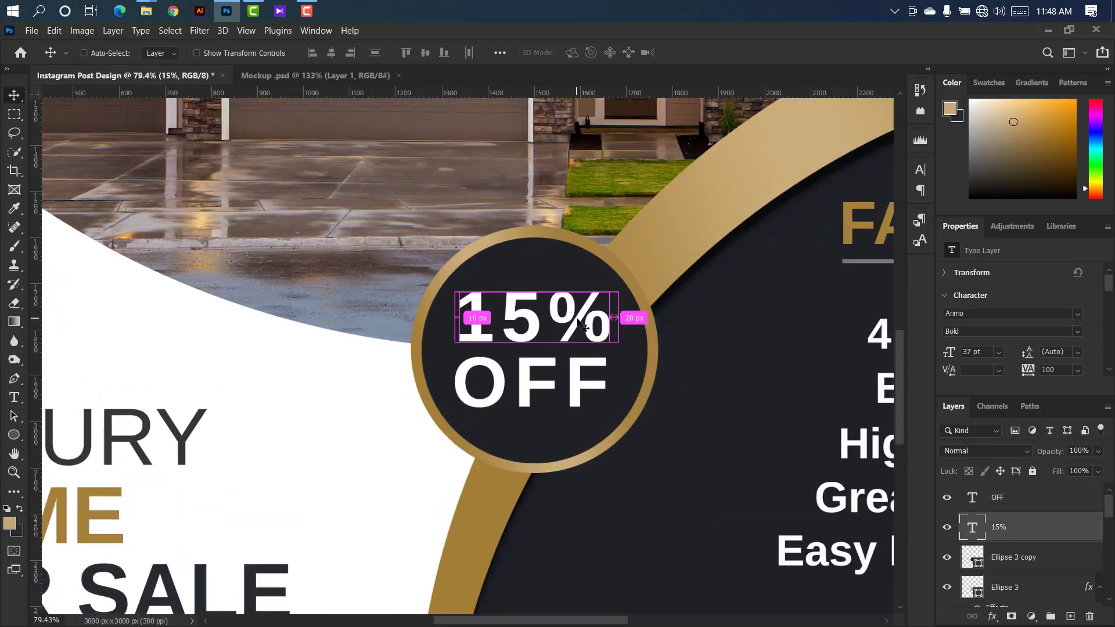
{"action": "key", "text": "ctrl+t"}
{"action": "left_click_drag", "start_coordinate": [598, 321], "coordinate": [581, 288]}
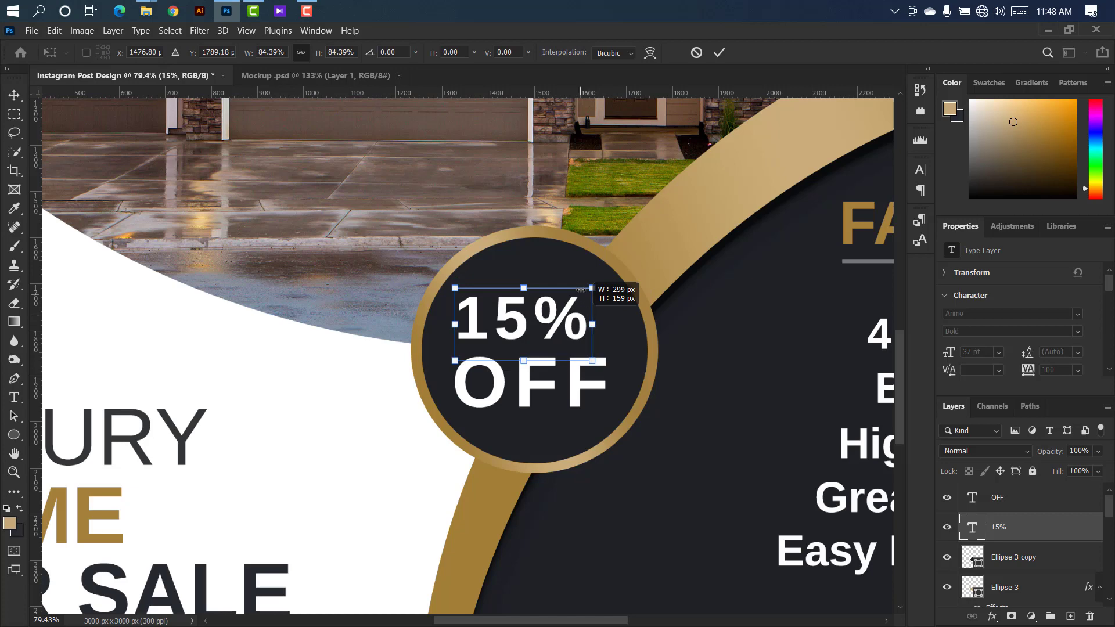
{"action": "left_click", "coordinate": [718, 54]}
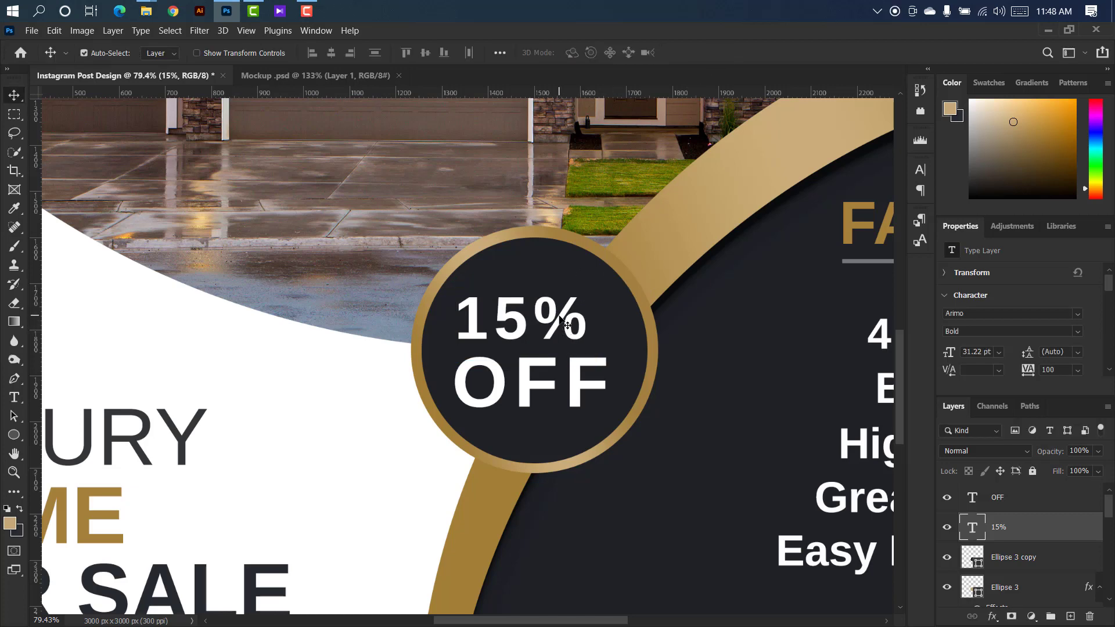
- Enlarge the OFF text to about 39.4 pt and fit it directly under the 15% line inside the circle badge
{"action": "left_click_drag", "start_coordinate": [572, 380], "coordinate": [575, 384]}
{"action": "scroll", "coordinate": [562, 349], "scroll_direction": "down", "scroll_amount": 5}
{"action": "scroll", "coordinate": [562, 348], "scroll_direction": "down", "scroll_amount": 2}
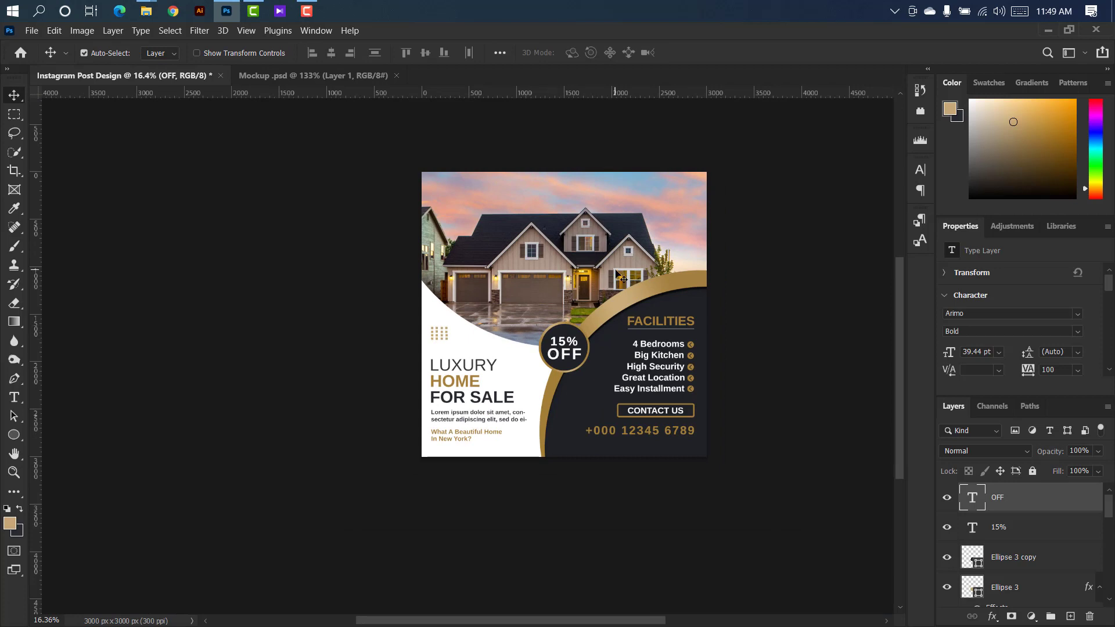
{"action": "scroll", "coordinate": [617, 274], "scroll_direction": "up", "scroll_amount": 1}
{"action": "scroll", "coordinate": [628, 383], "scroll_direction": "up", "scroll_amount": 1}
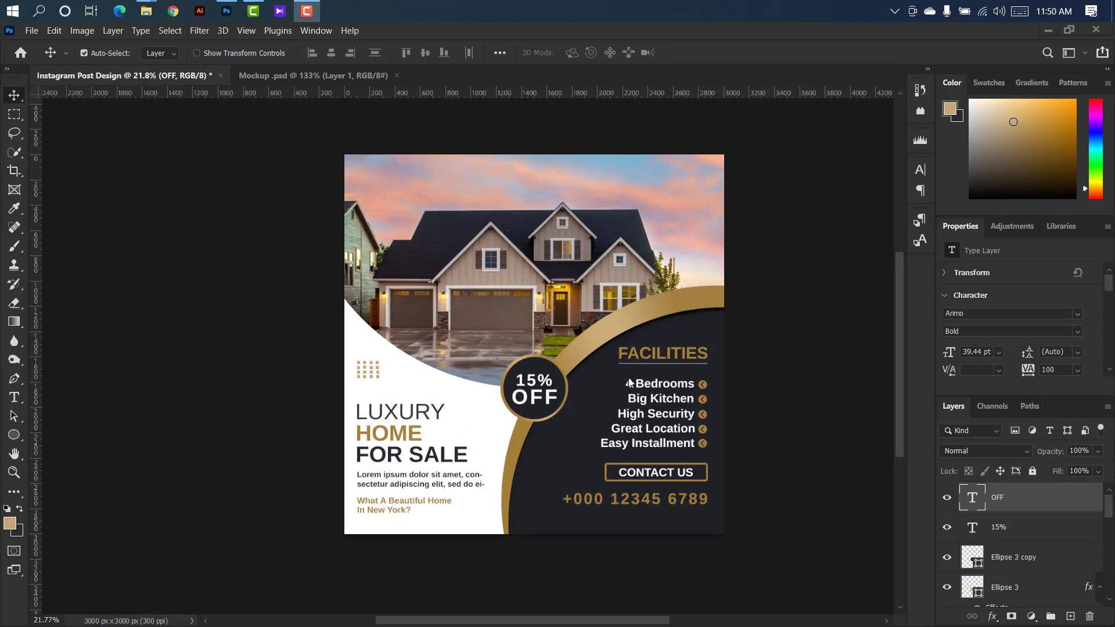
- Place the logo image My Logo Design 4.png from the My chanel Logo folder into the post
{"action": "left_click", "coordinate": [656, 622]}
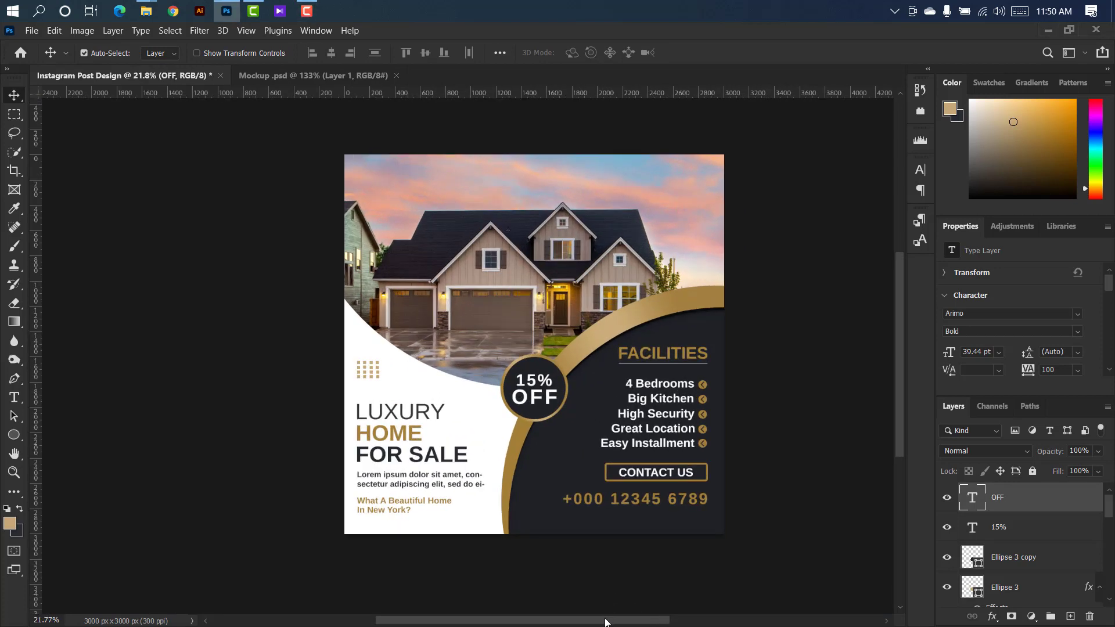
{"action": "left_click_drag", "start_coordinate": [606, 622], "coordinate": [613, 622]}
{"action": "mouse_move", "coordinate": [146, 11]}
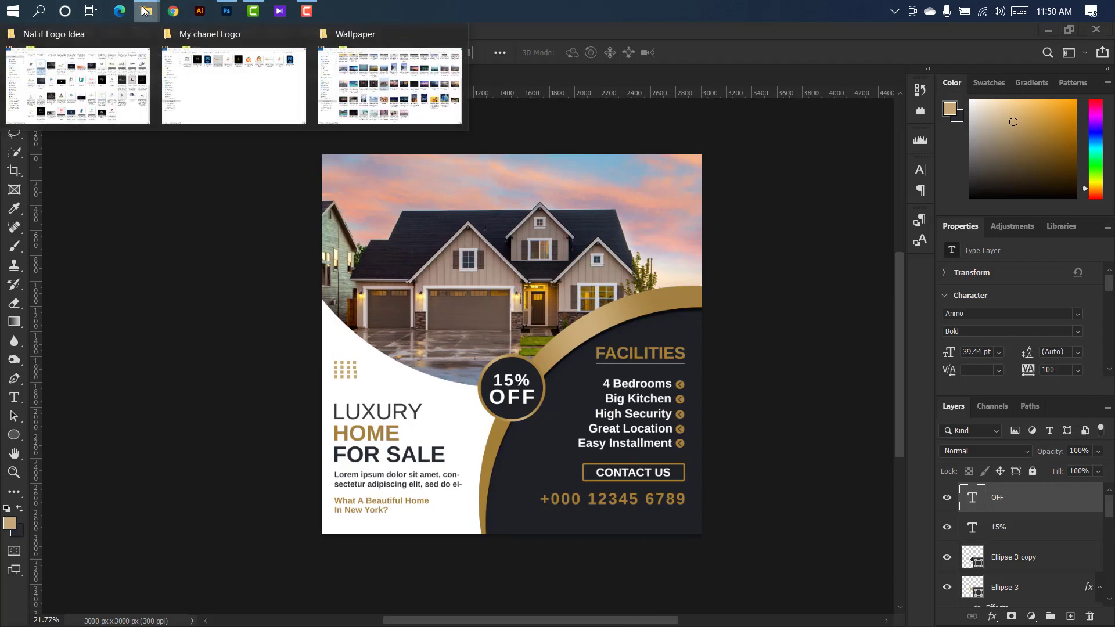
{"action": "left_click", "coordinate": [250, 85]}
{"action": "left_click_drag", "start_coordinate": [491, 170], "coordinate": [423, 198]}
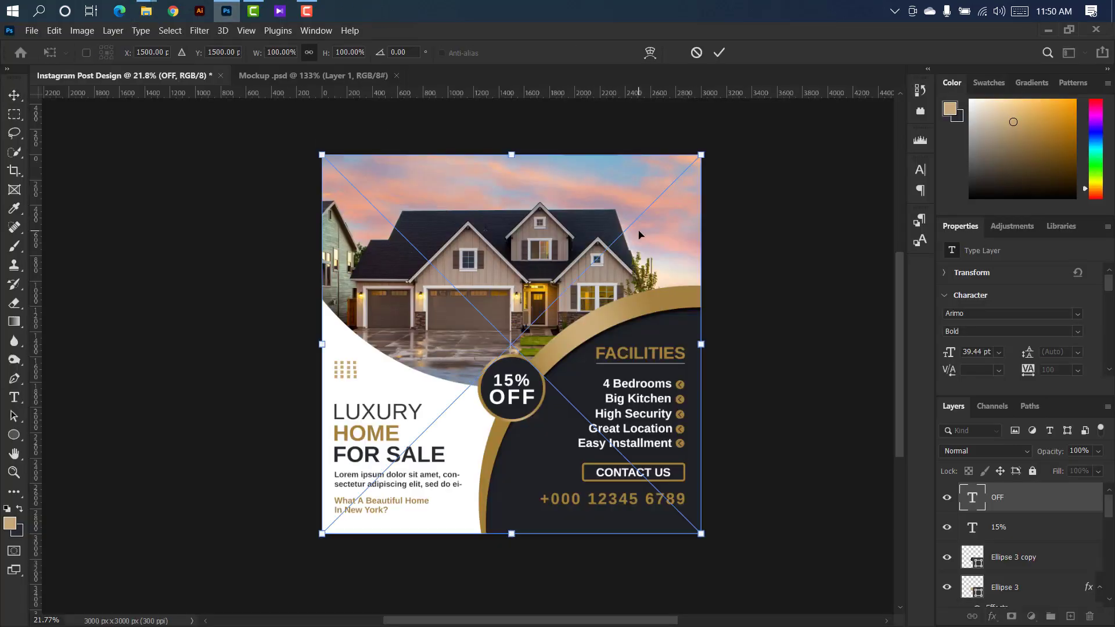
- Scale the placed logo to about 21% and position it in the upper-left corner of the house photo
{"action": "left_click_drag", "start_coordinate": [701, 344], "coordinate": [425, 155]}
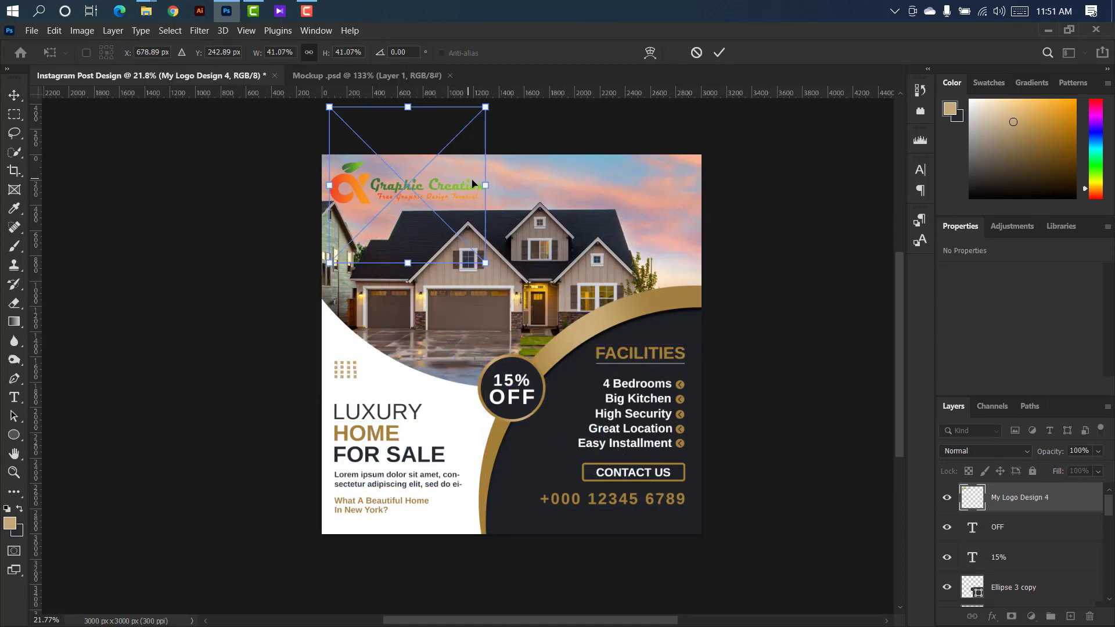
{"action": "left_click_drag", "start_coordinate": [488, 185], "coordinate": [396, 179]}
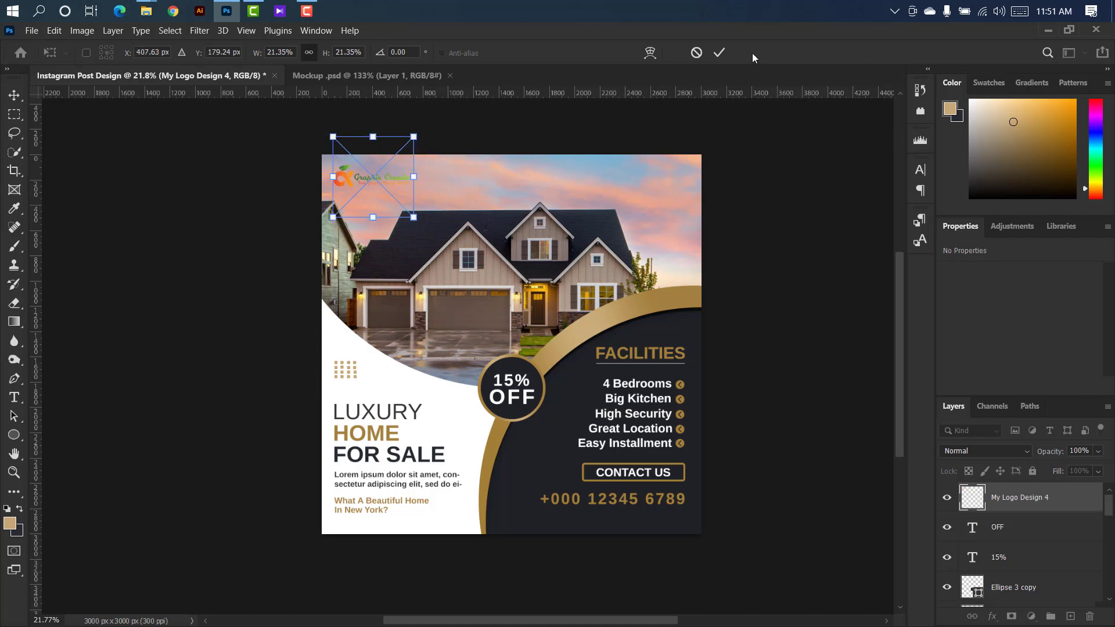
{"action": "left_click", "coordinate": [718, 53]}
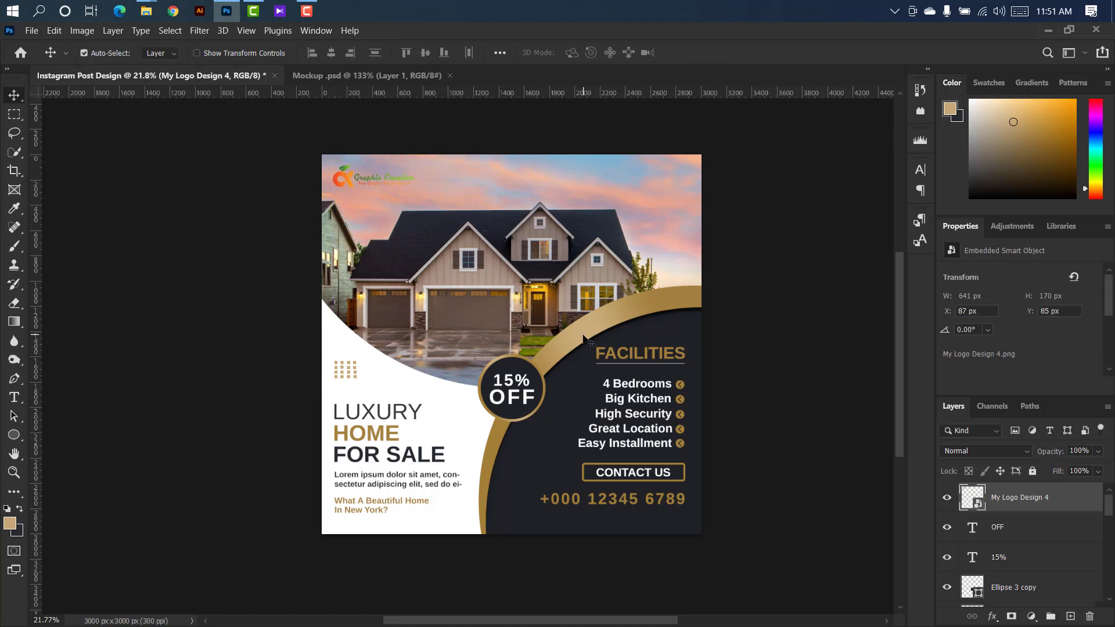
- Apply a Color Overlay to the logo layer in the dark colour 202227, sampled from the post's dark area
{"action": "double_click", "coordinate": [1072, 497]}
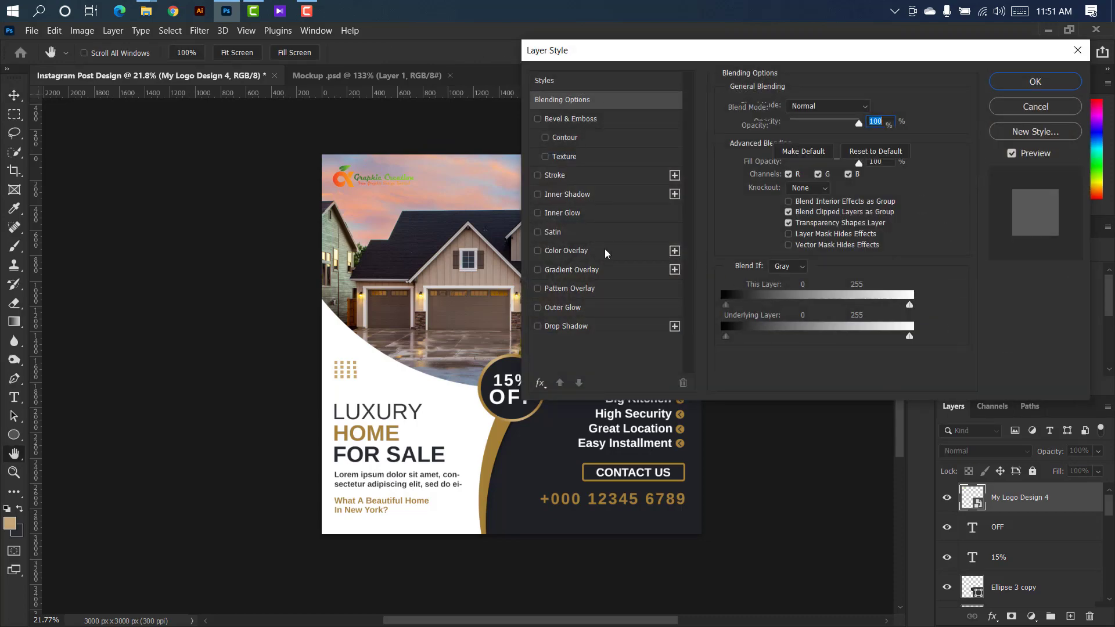
{"action": "left_click", "coordinate": [570, 272]}
{"action": "left_click", "coordinate": [874, 133]}
{"action": "left_click", "coordinate": [491, 372]}
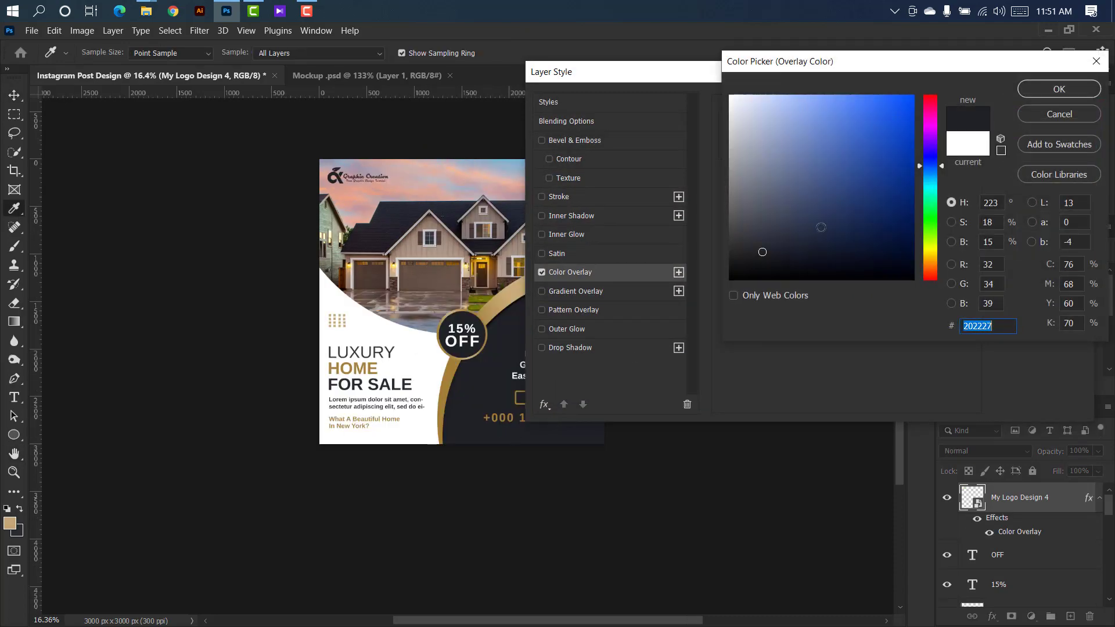
{"action": "left_click", "coordinate": [1057, 94]}
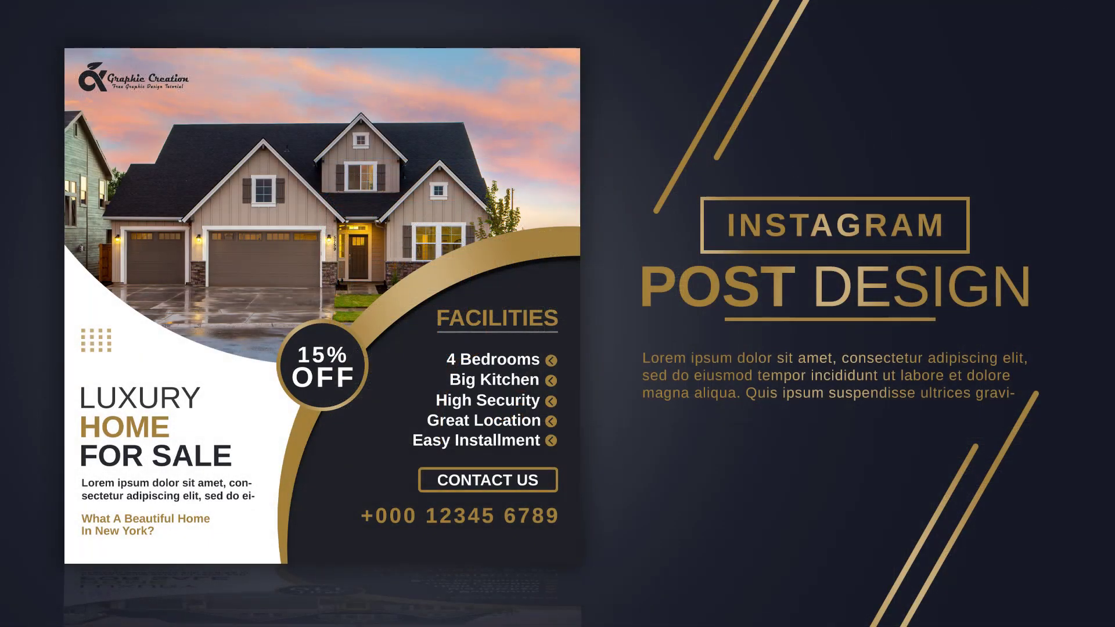